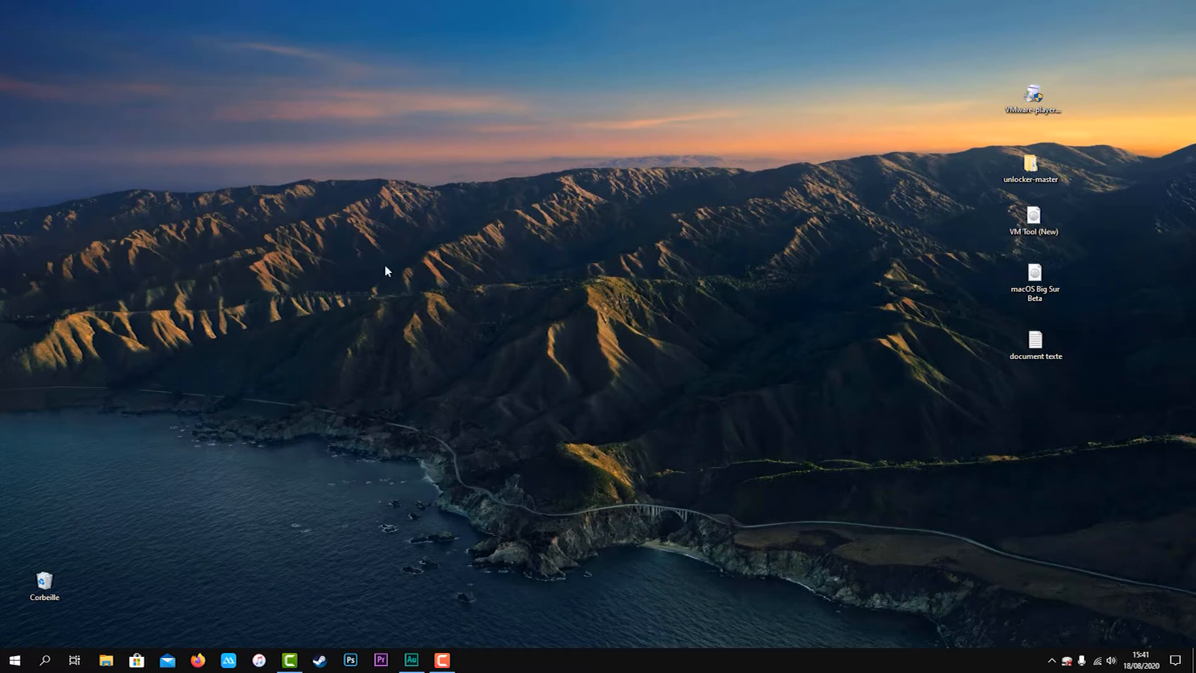
# Step: Launch the VMware Player installer from the desktop and accept the End-User License Agreement
pyautogui.doubleClick(1032, 93)
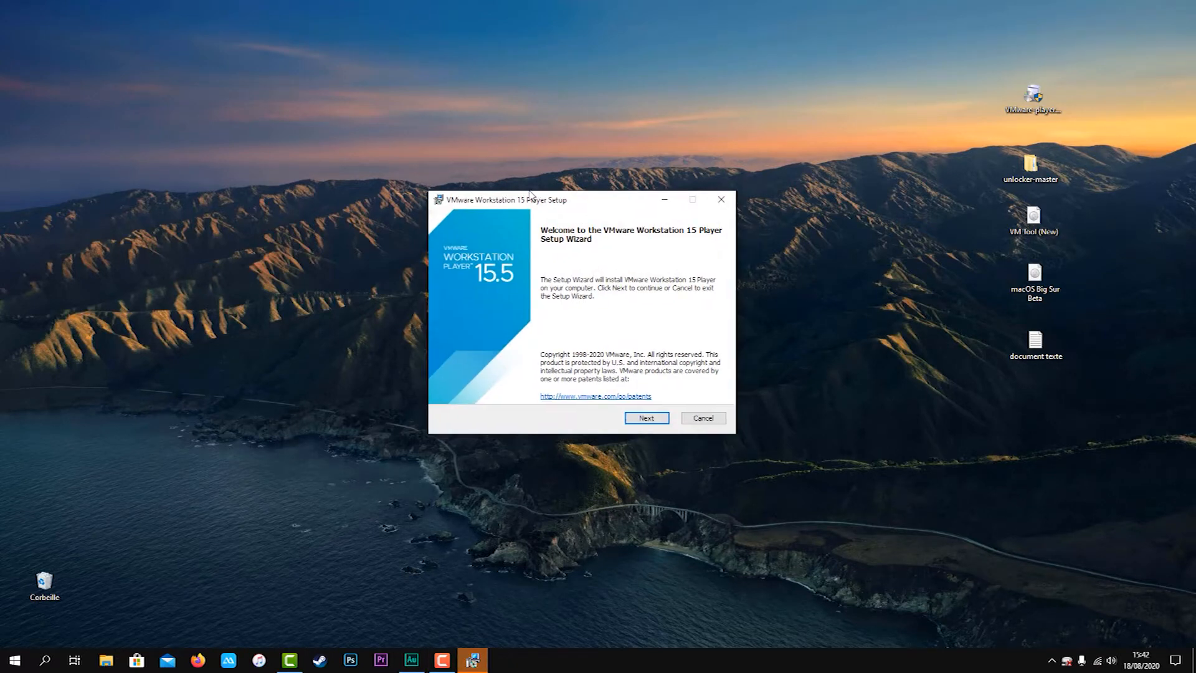
pyautogui.moveTo(590, 218); pyautogui.dragTo(435, 172)
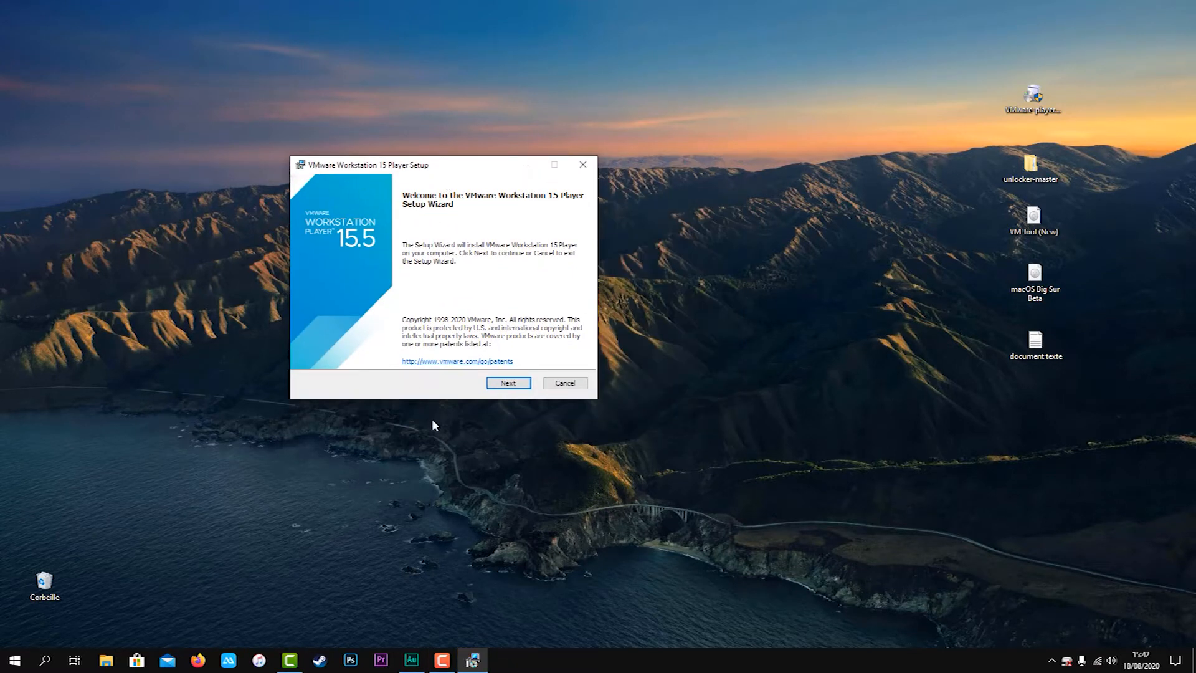
pyautogui.click(509, 384)
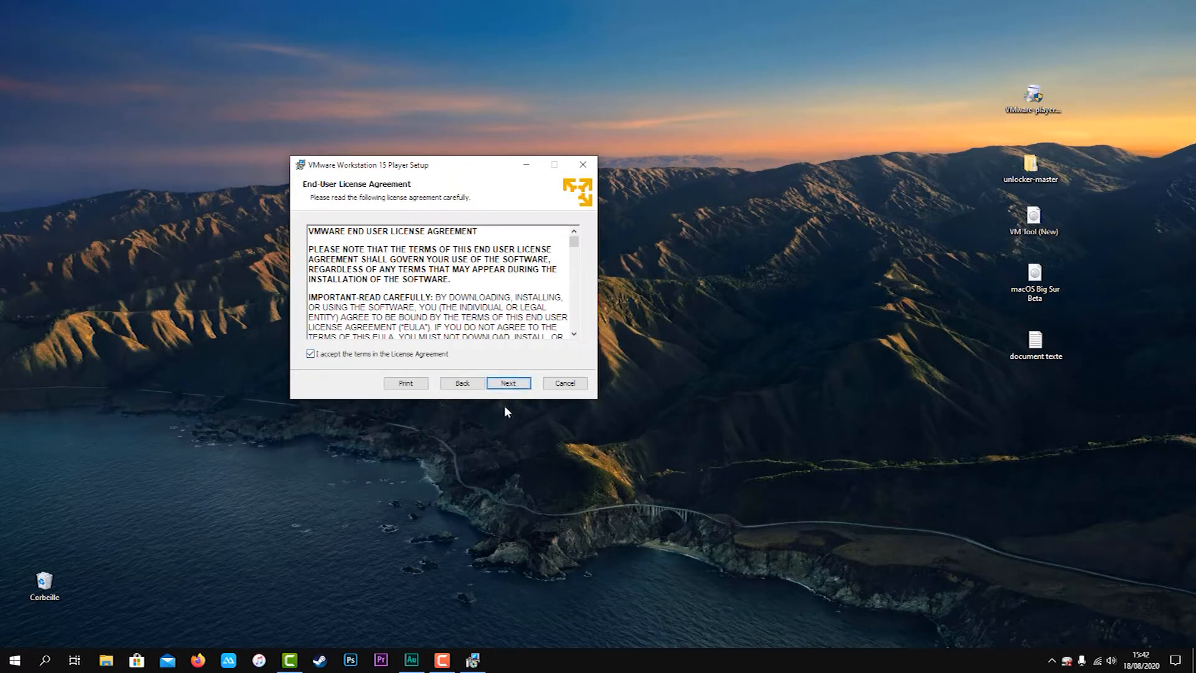
pyautogui.click(521, 381)
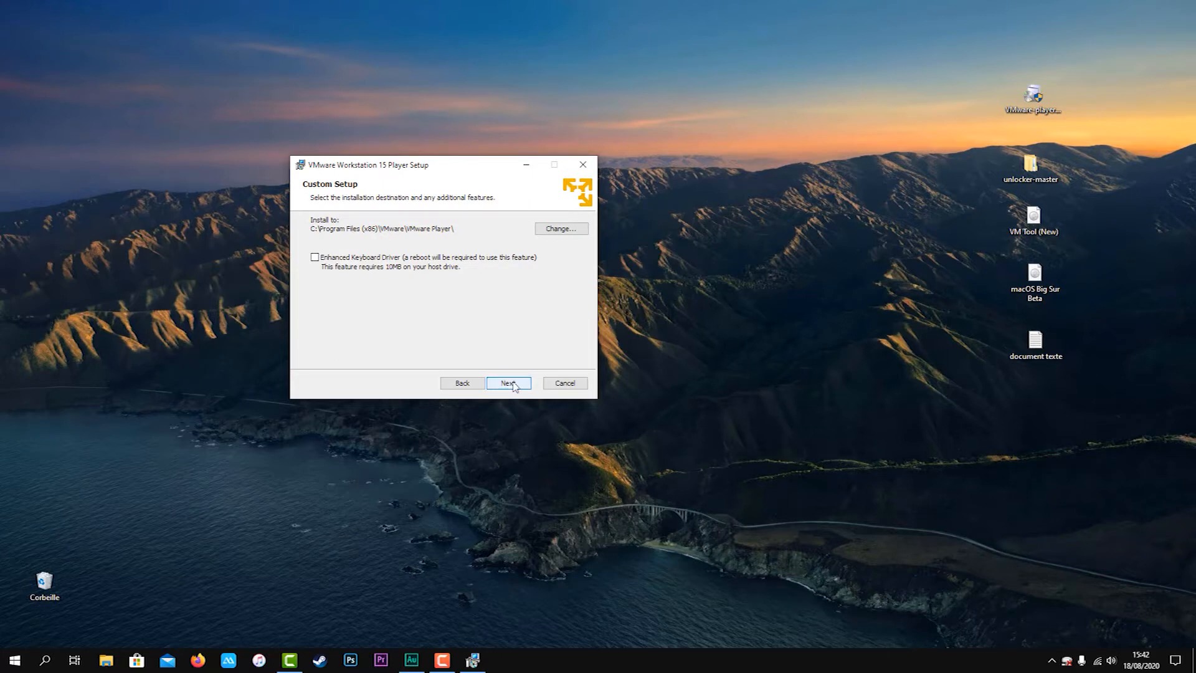
# Step: Turn off startup update checks and the Customer Experience Improvement Program, and start the installation with both shortcuts kept
pyautogui.click(511, 384)
pyautogui.click(315, 274)
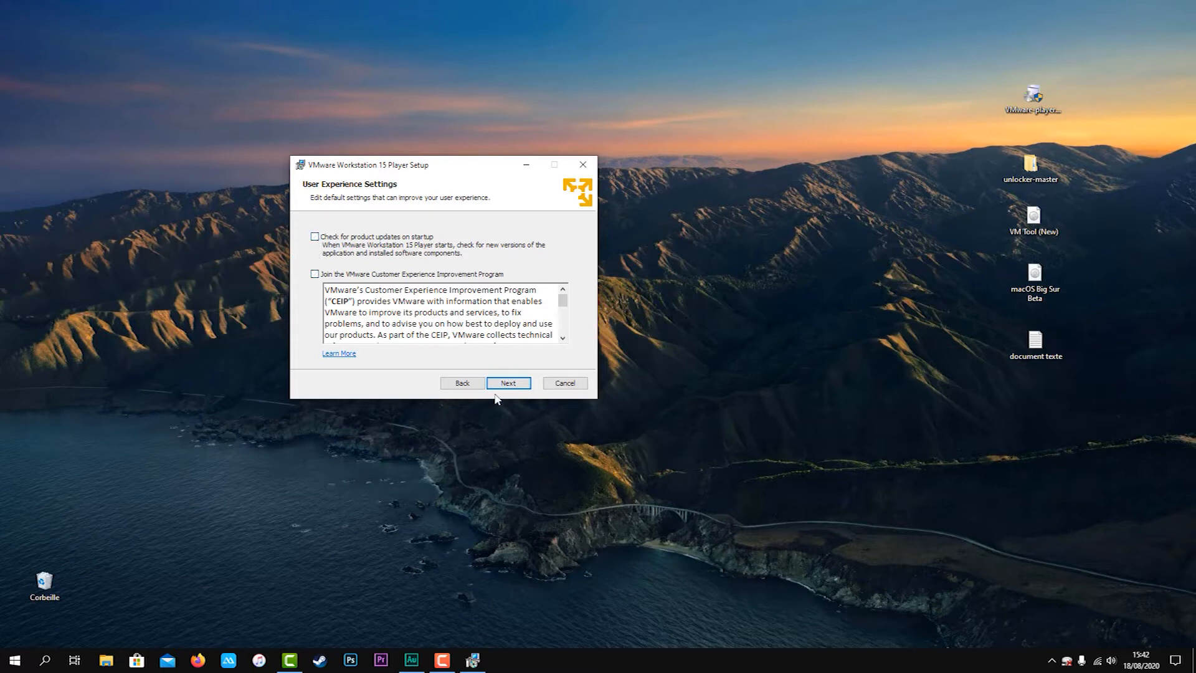
pyautogui.click(512, 387)
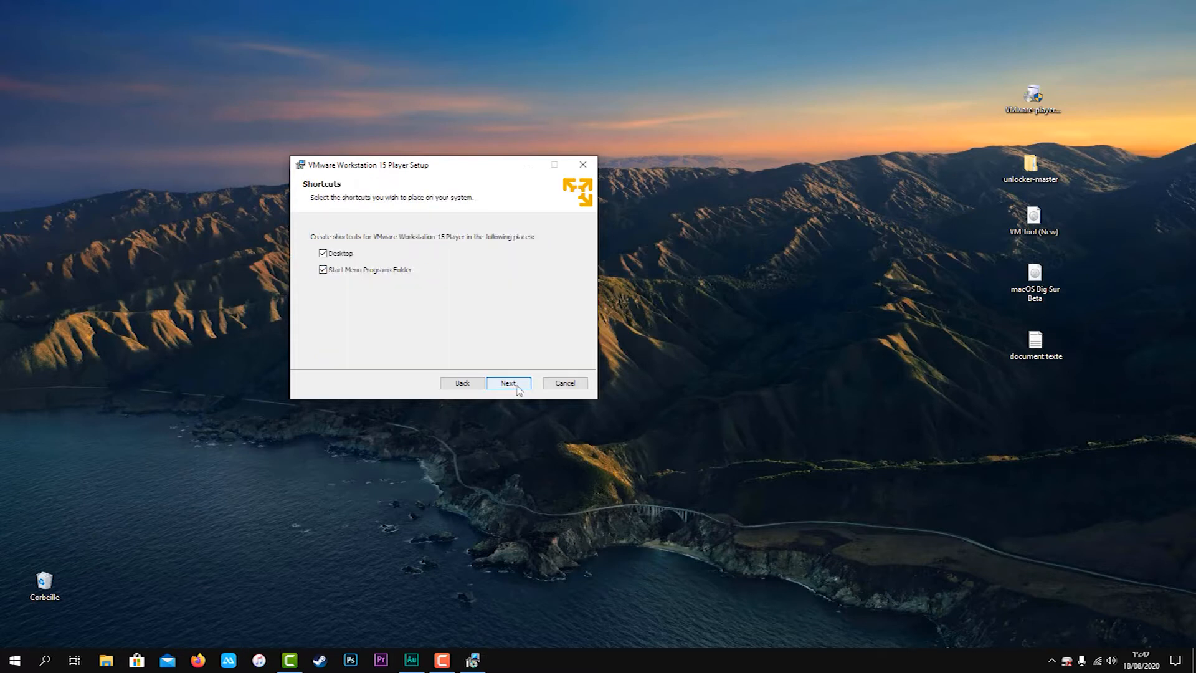
pyautogui.click(516, 388)
pyautogui.click(517, 388)
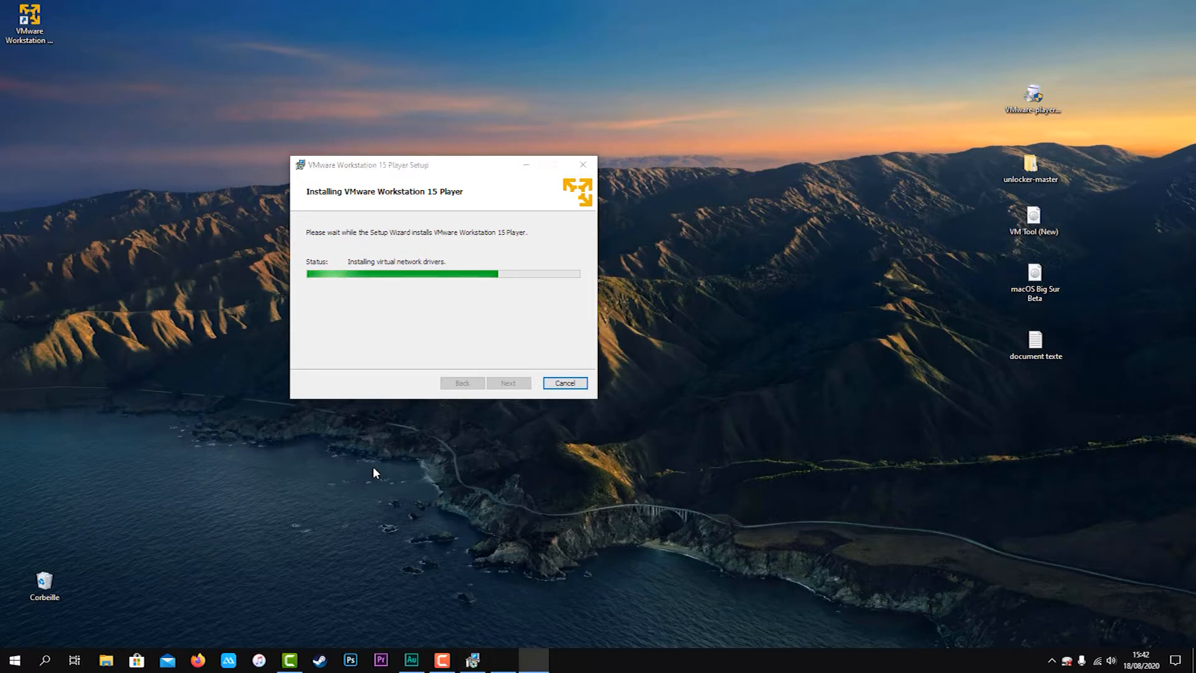
# Step: Move the new VMware Workstation shortcut slightly lower on the desktop and finish the setup wizard
pyautogui.moveTo(31, 24); pyautogui.dragTo(59, 98)
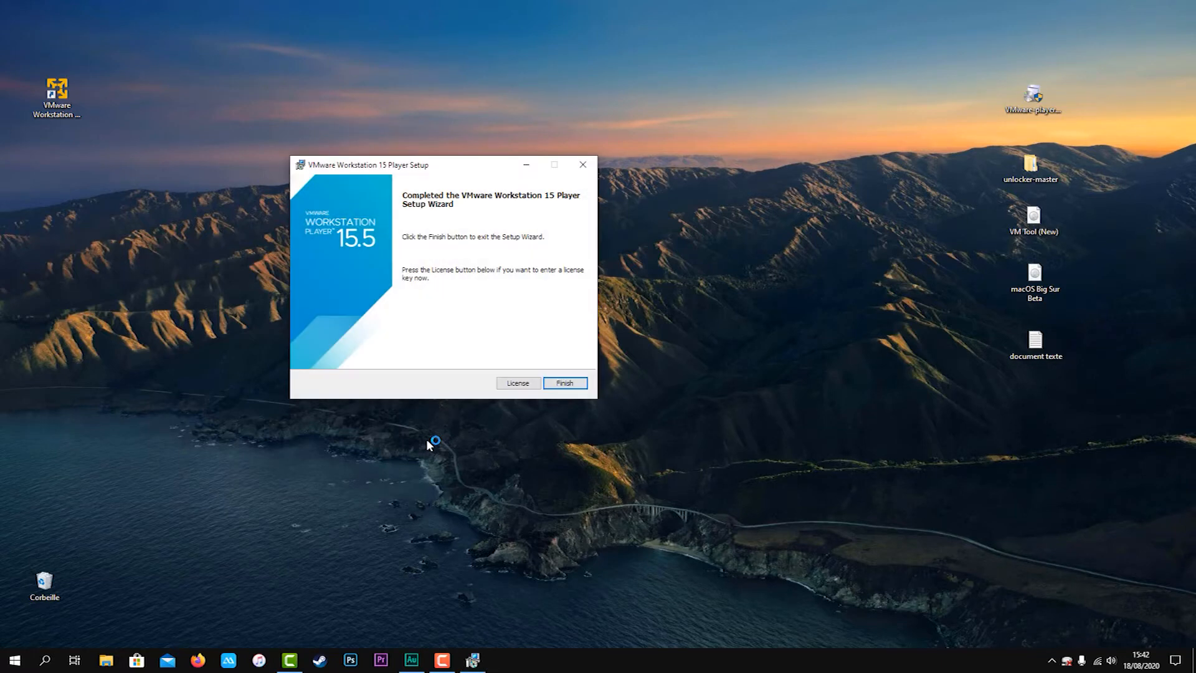
pyautogui.click(566, 383)
pyautogui.moveTo(438, 290); pyautogui.dragTo(417, 309)
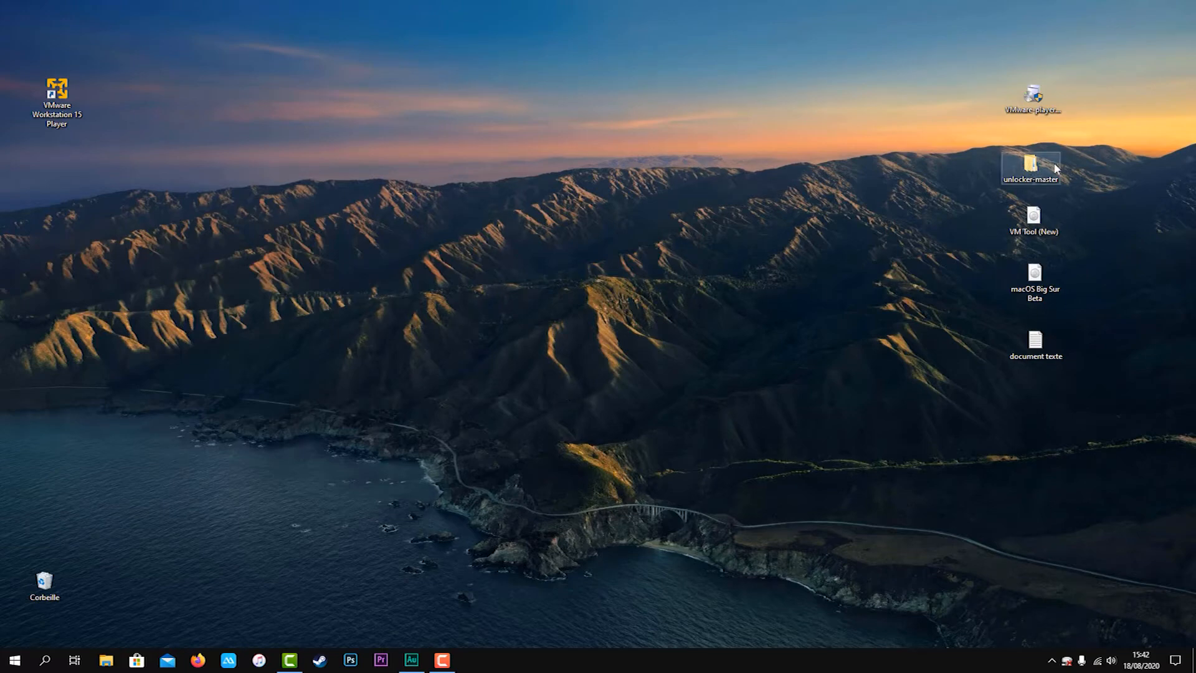
# Step: Run the win-install script from the nested unlocker-master folder as administrator and close the folder window
pyautogui.moveTo(1027, 173)
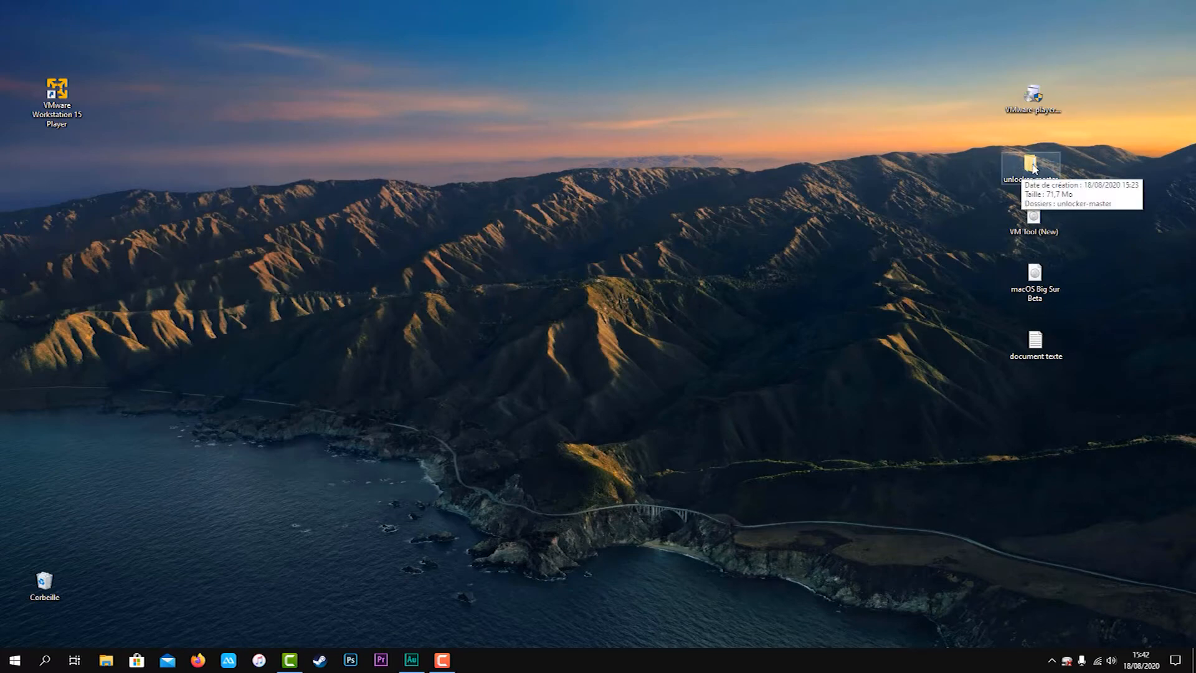
pyautogui.doubleClick(1030, 165)
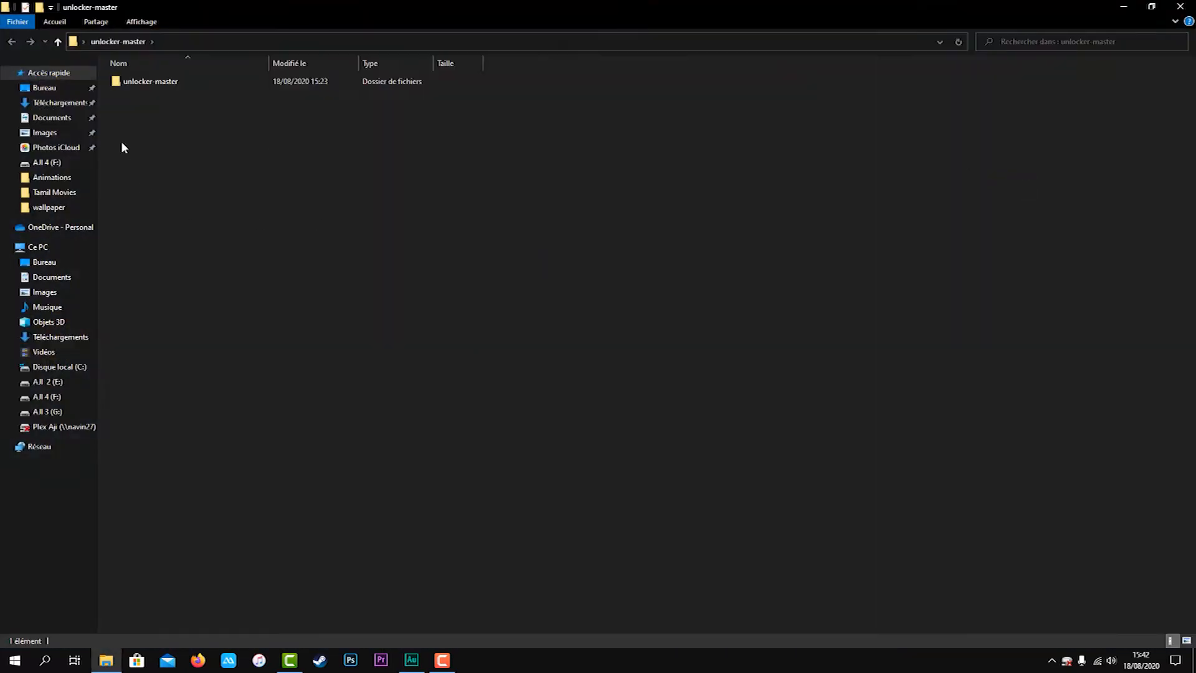
pyautogui.doubleClick(128, 81)
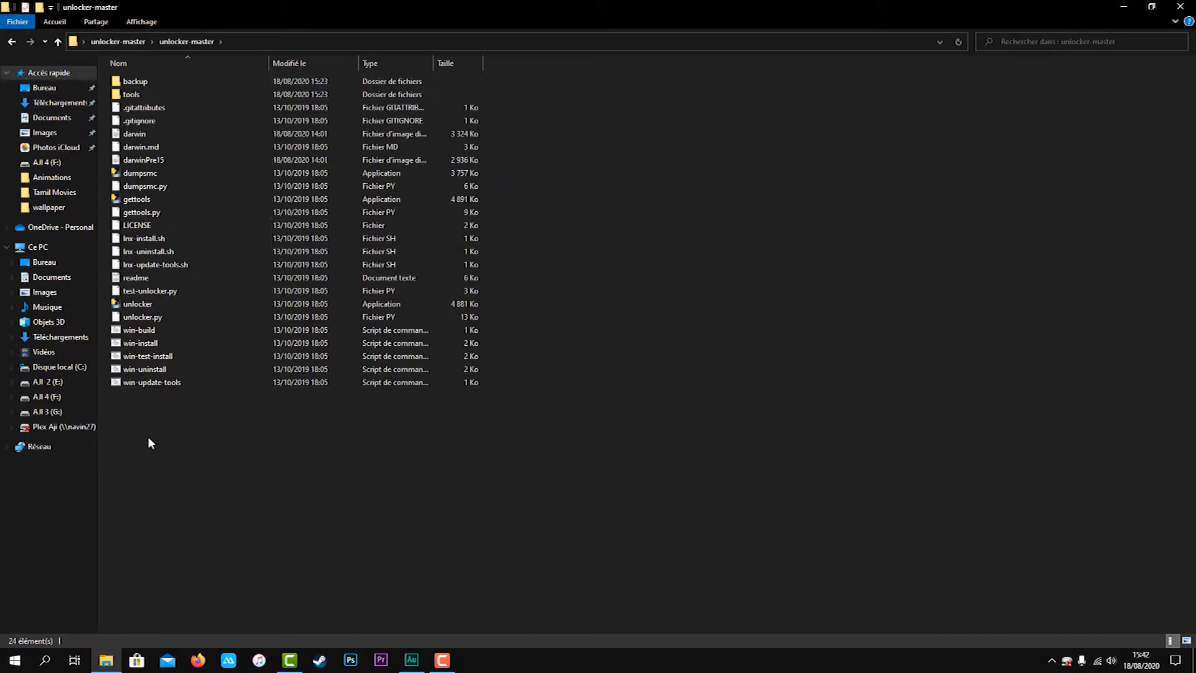
pyautogui.rightClick(144, 347)
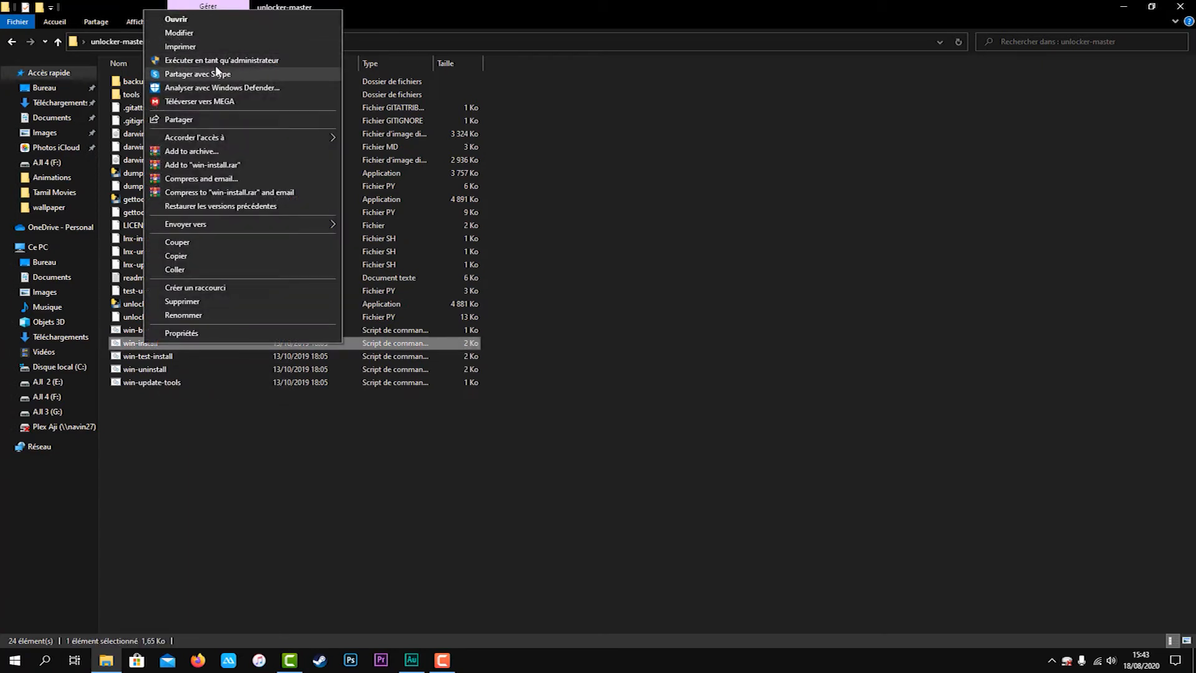
pyautogui.click(234, 60)
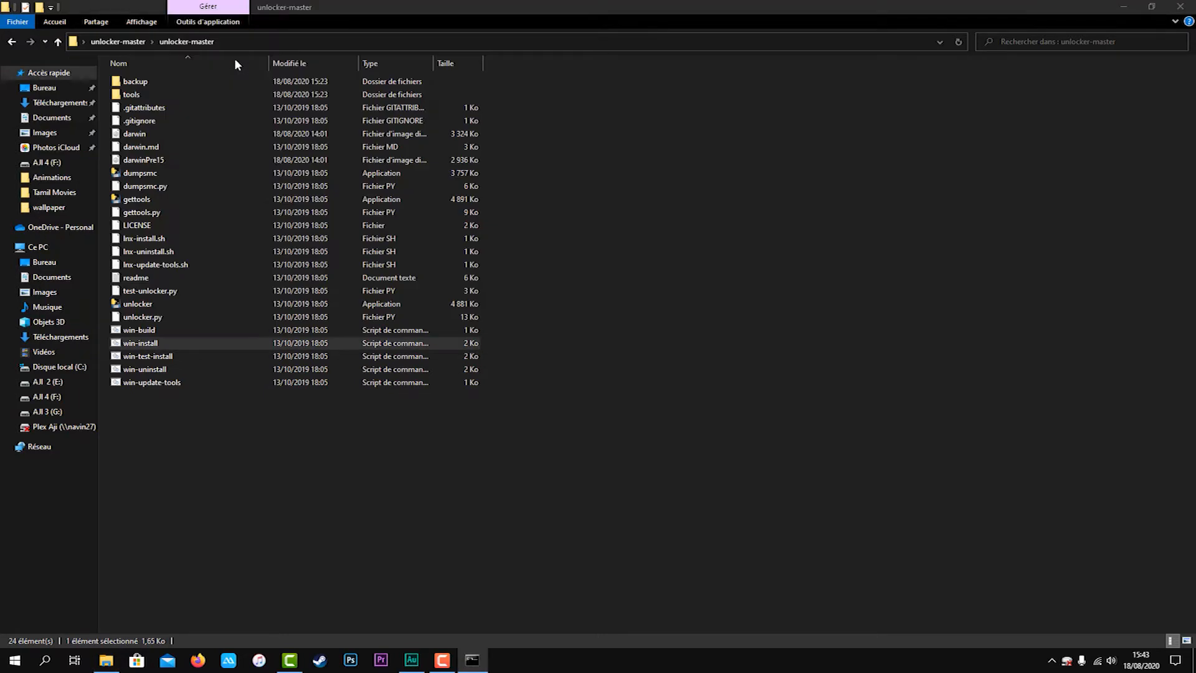
pyautogui.click(1181, 8)
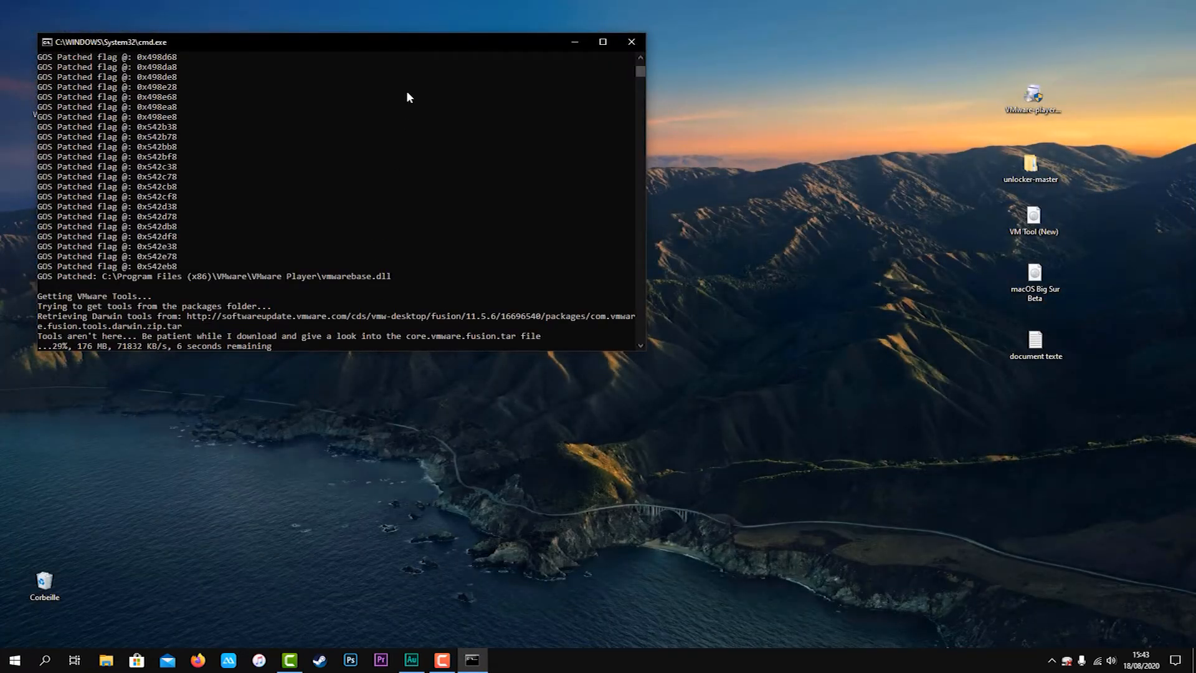
pyautogui.moveTo(406, 44); pyautogui.dragTo(496, 136)
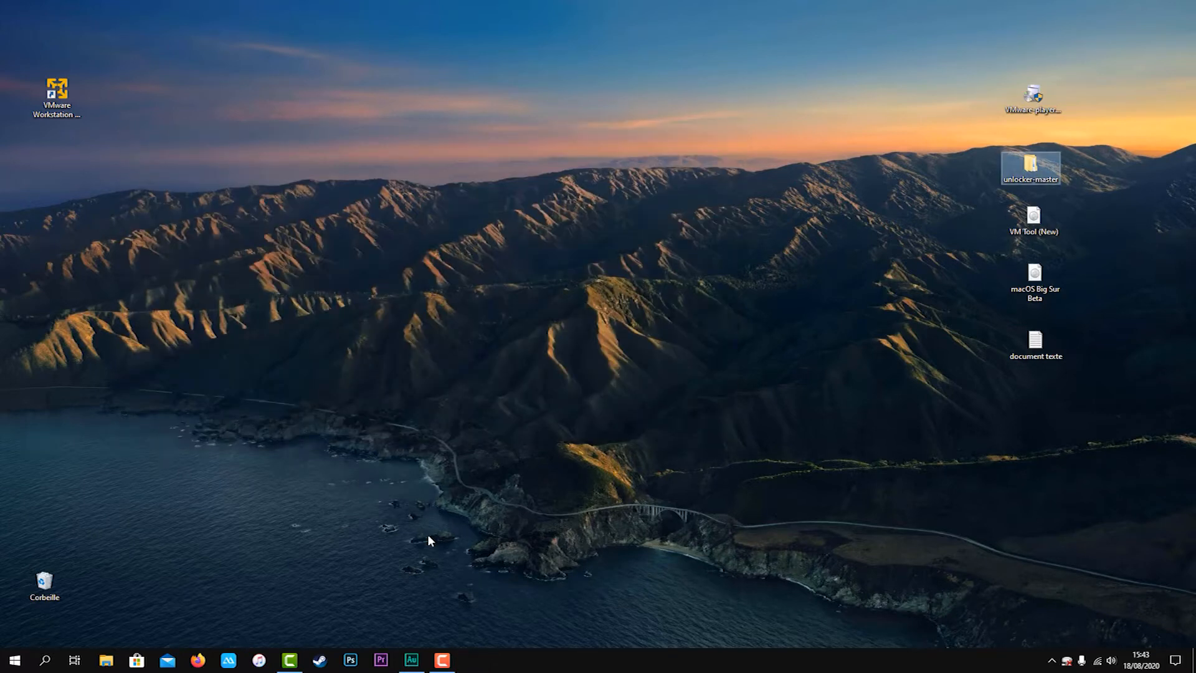
# Step: Move the VMware Workstation 15 Player shortcut towards the middle of the desktop and launch the program
pyautogui.moveTo(276, 241); pyautogui.dragTo(344, 307)
pyautogui.moveTo(254, 177); pyautogui.dragTo(424, 314)
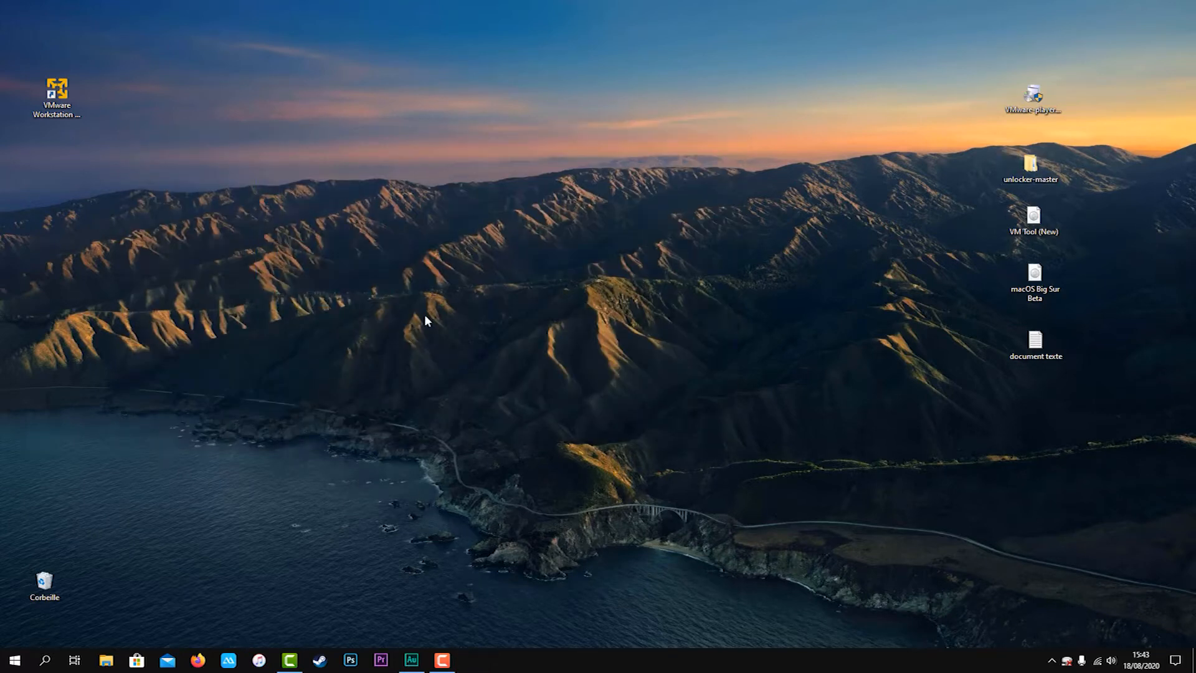
pyautogui.click(56, 94)
pyautogui.moveTo(57, 94); pyautogui.dragTo(467, 223)
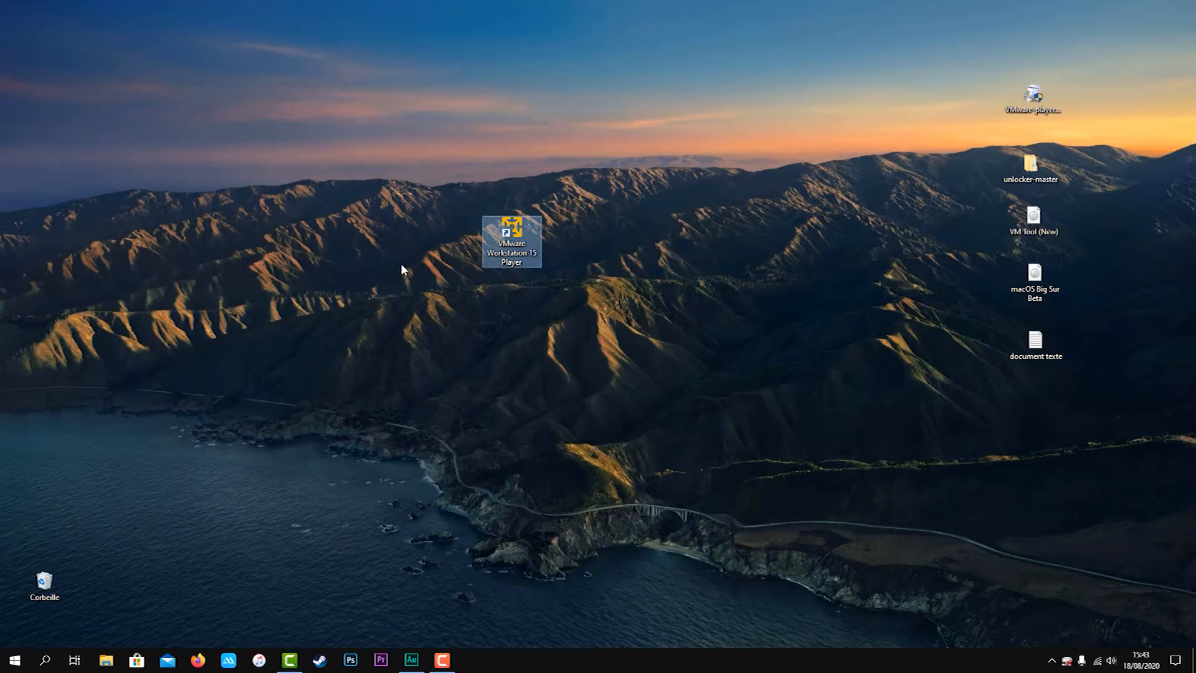
pyautogui.press('Return')
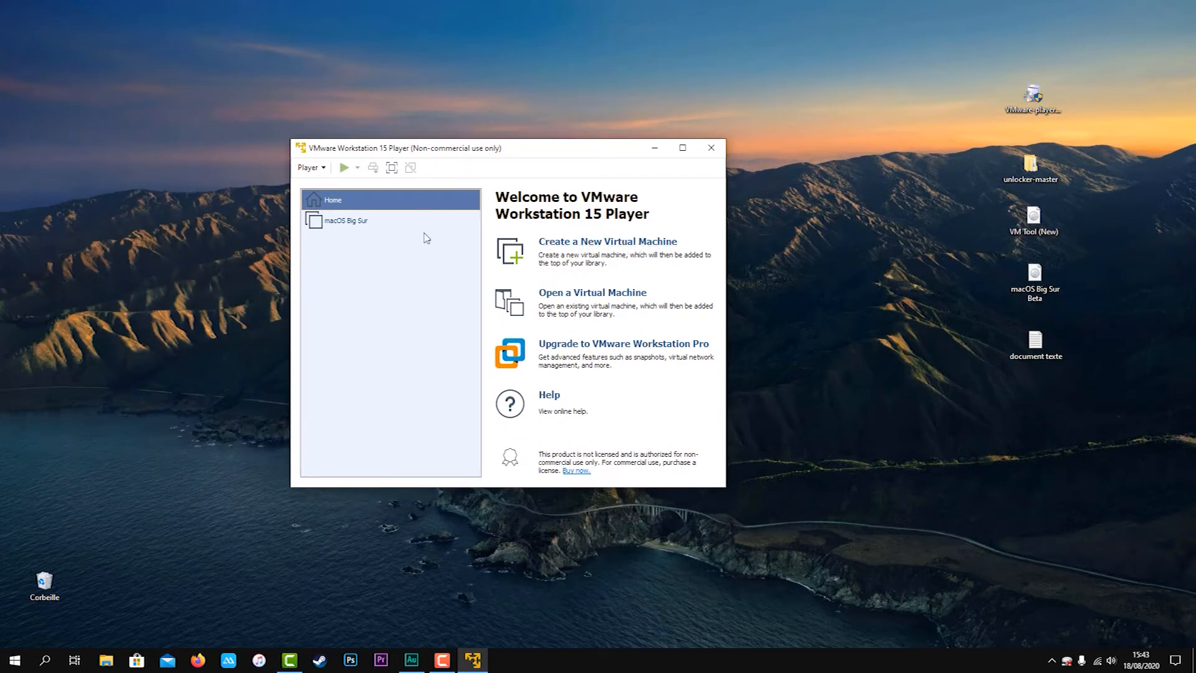
# Step: Remove the old macOS Big Sur virtual machine from the library
pyautogui.click(352, 225)
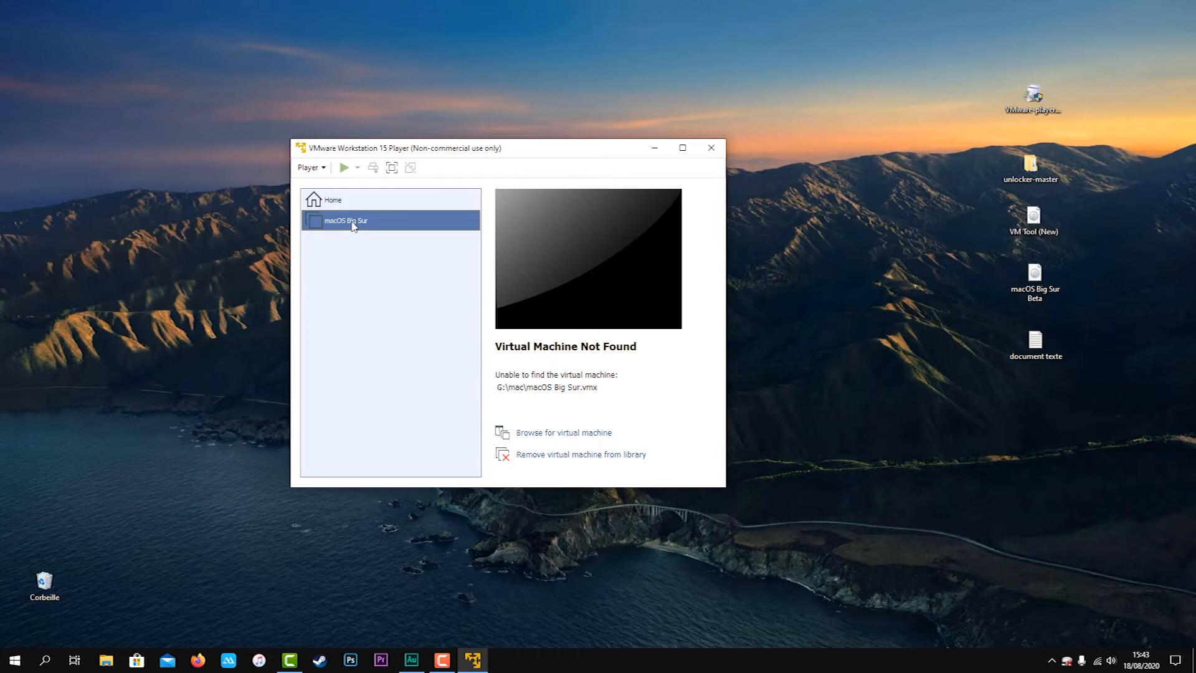
pyautogui.rightClick(353, 225)
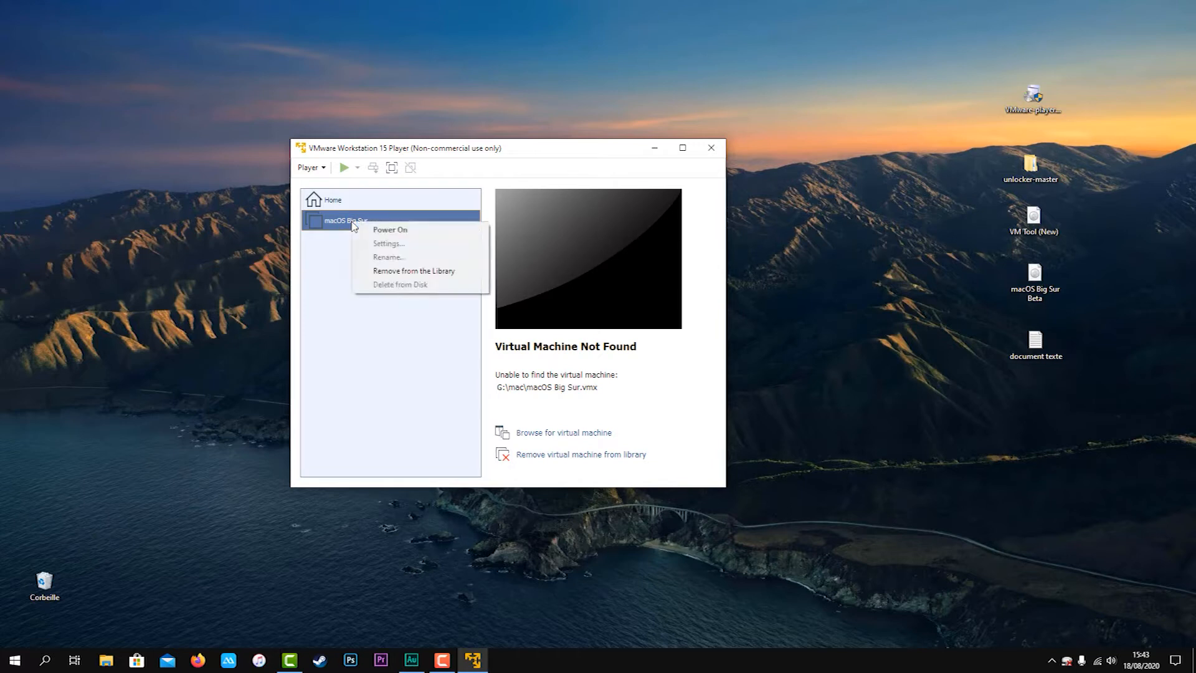
pyautogui.click(543, 456)
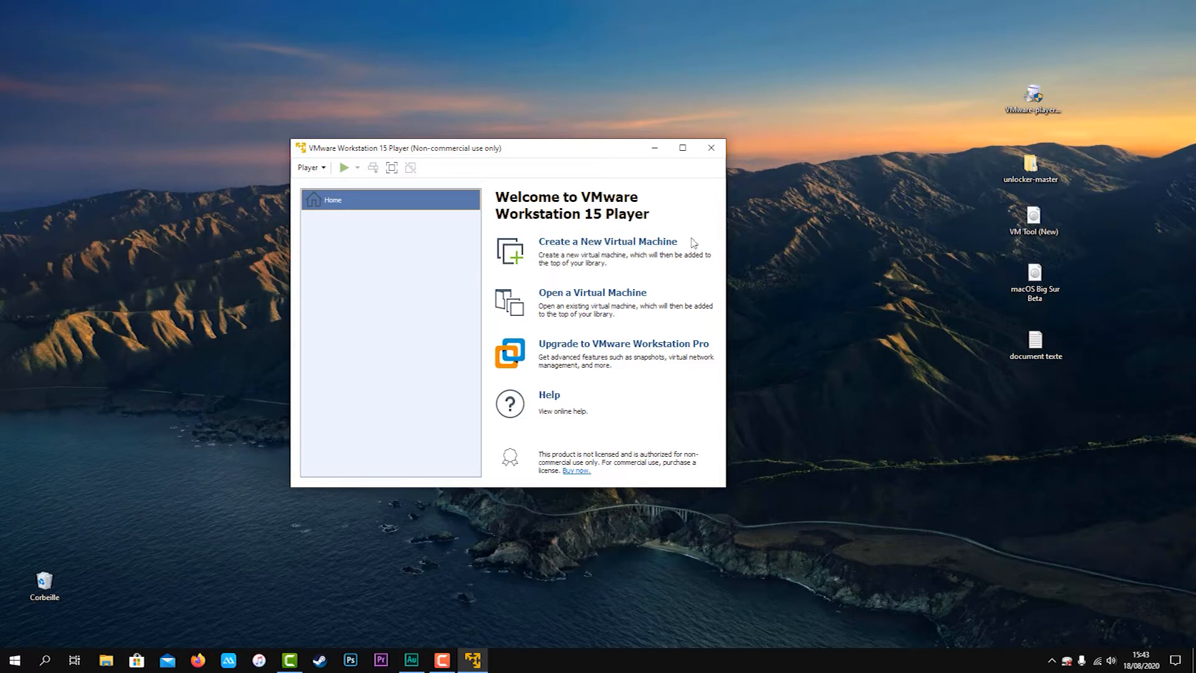
# Step: Begin creating a new virtual machine with the option "I will install the operating system later"
pyautogui.click(633, 248)
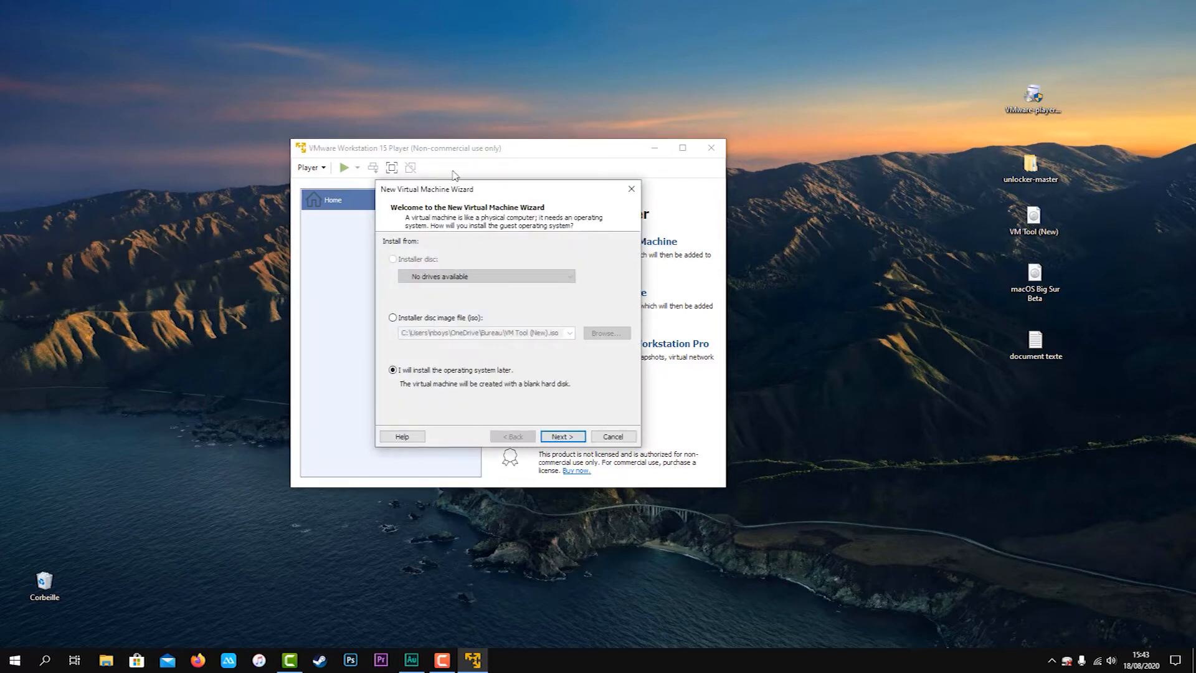
pyautogui.moveTo(468, 193); pyautogui.dragTo(419, 144)
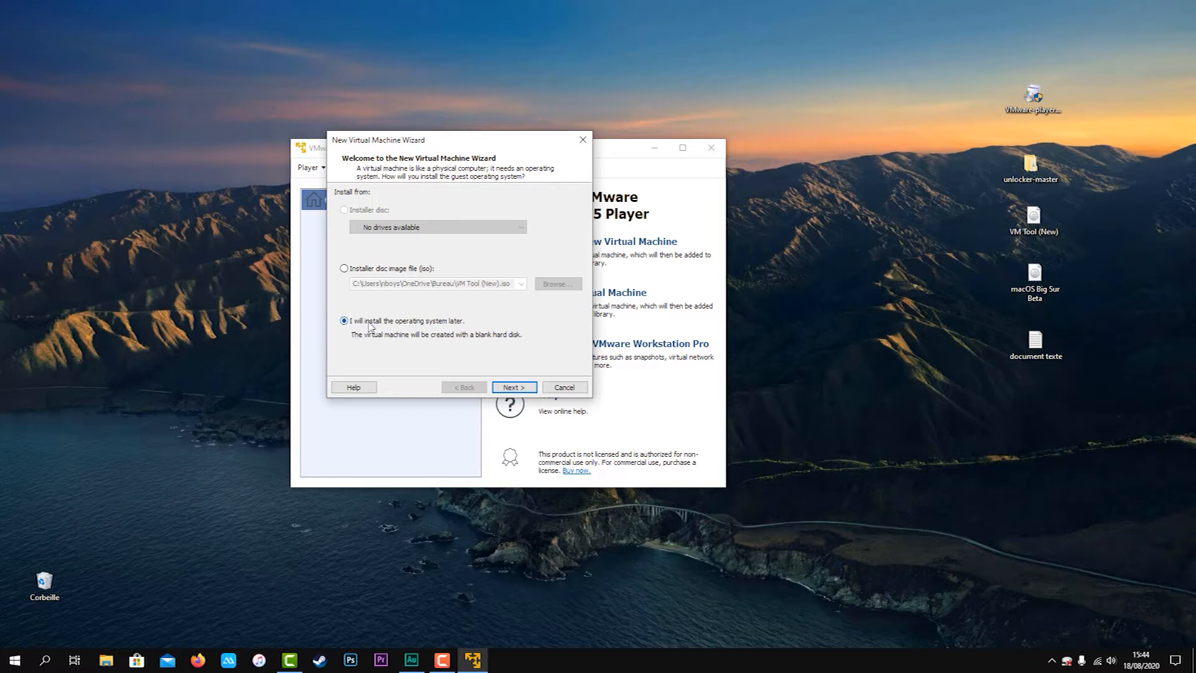
pyautogui.click(515, 387)
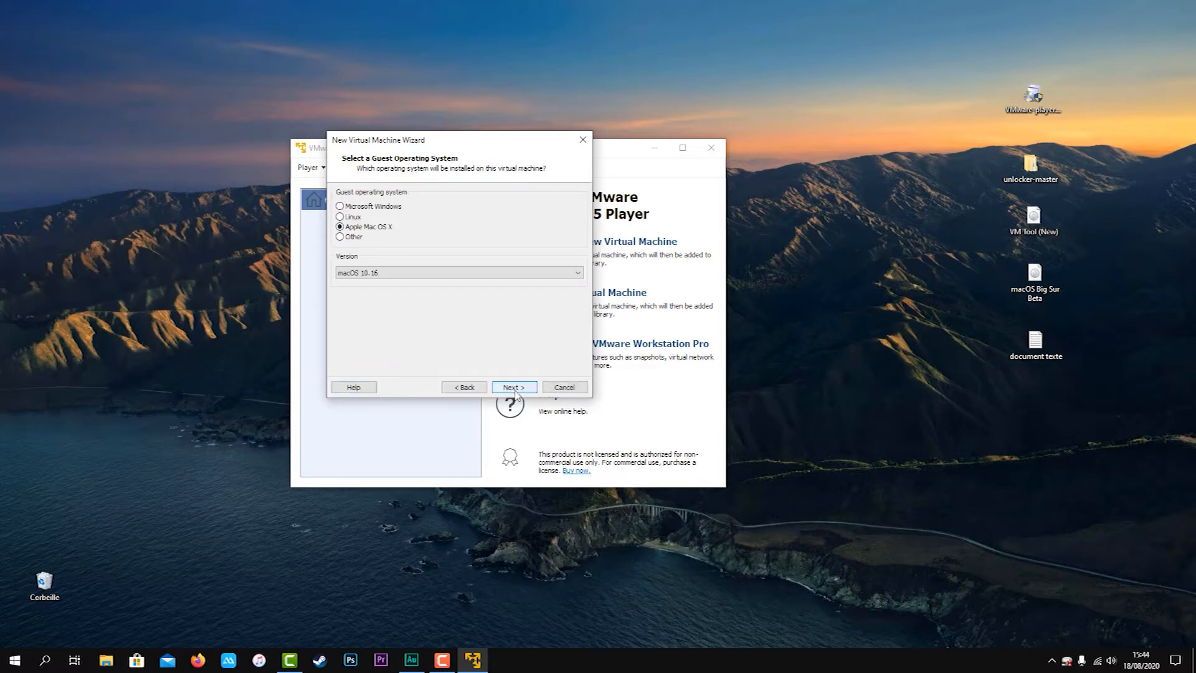
# Step: Set the guest operating system to Apple Mac OS X, version macOS 10.16
pyautogui.moveTo(391, 145); pyautogui.dragTo(359, 187)
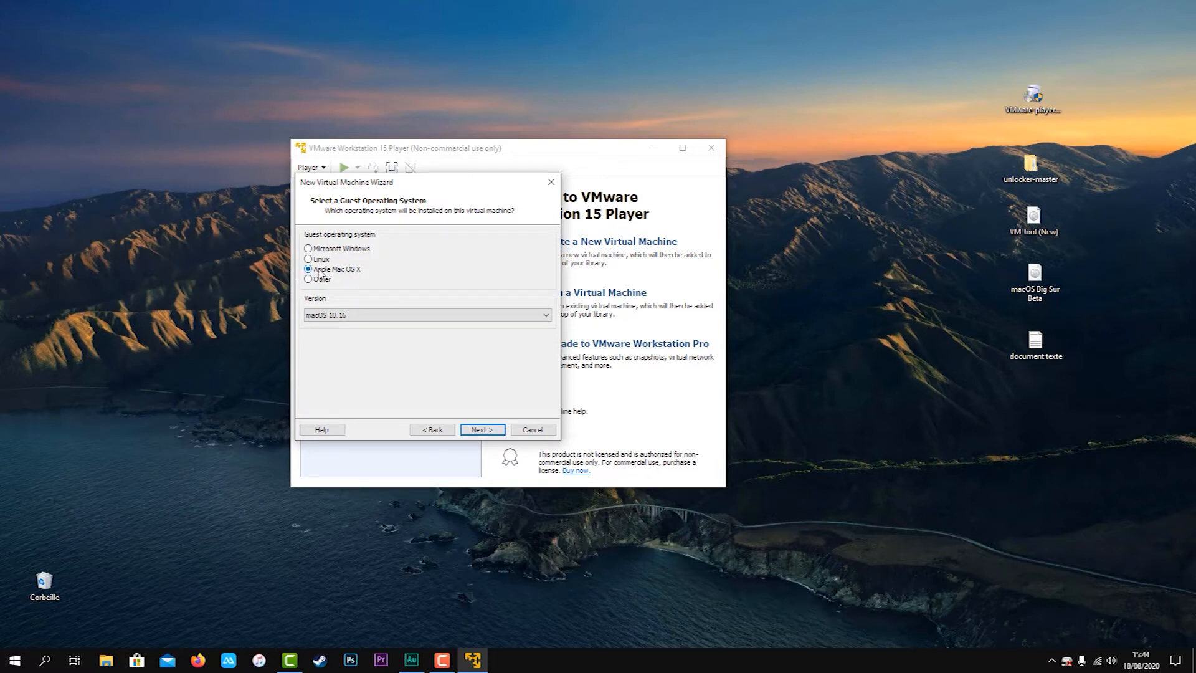
pyautogui.click(370, 315)
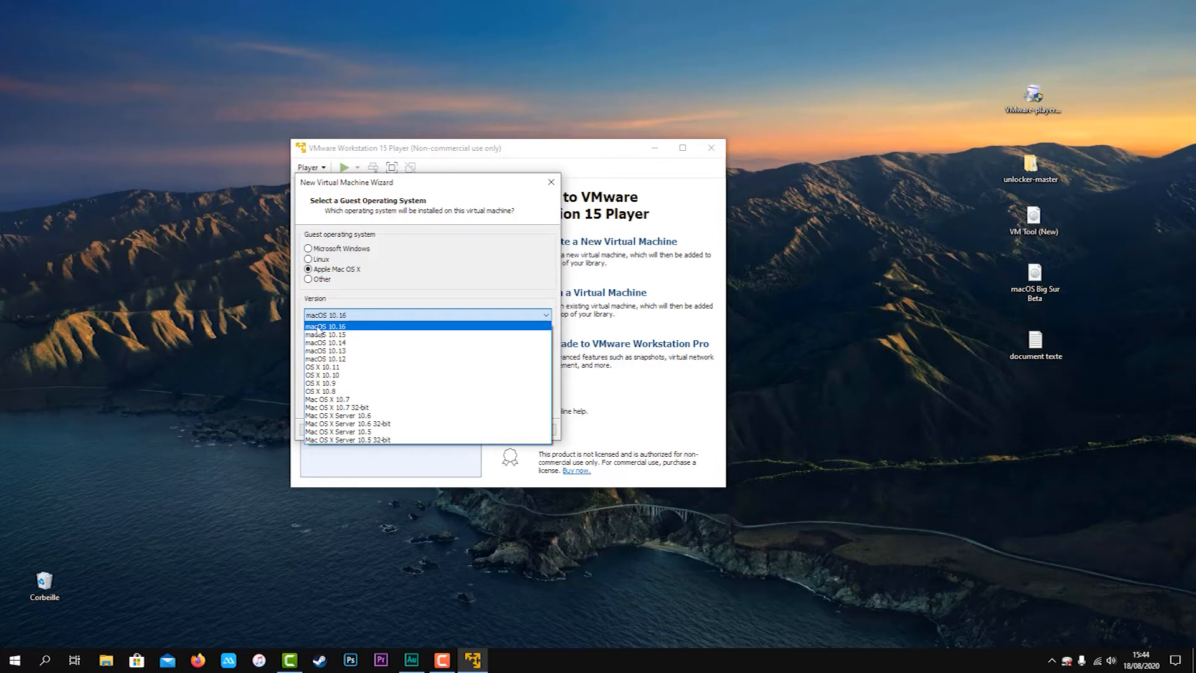
pyautogui.click(348, 328)
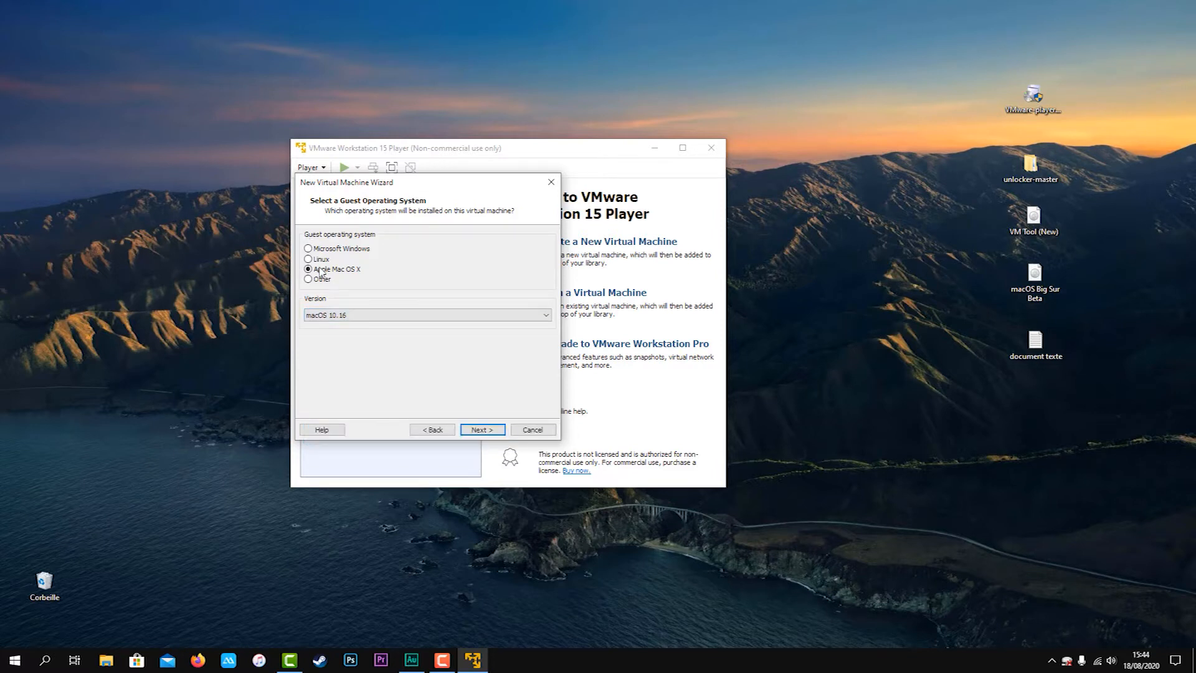
pyautogui.click(494, 430)
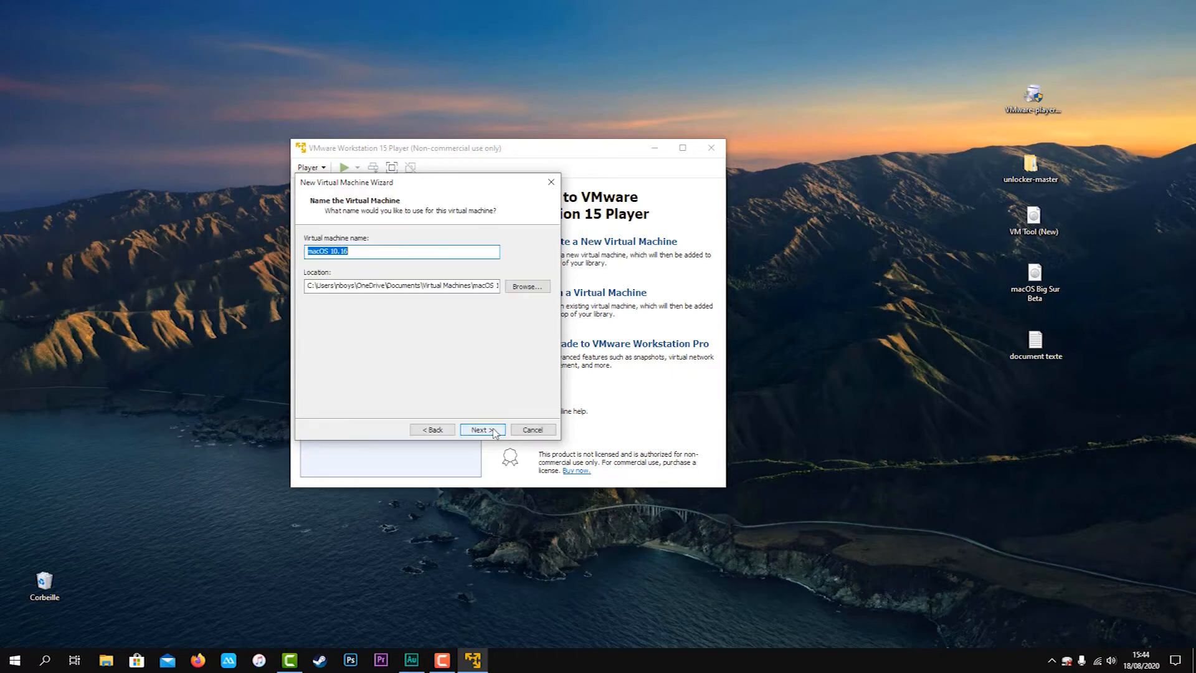
# Step: Name the virtual machine macOS Big Sur and browse to the G: drive for its location
pyautogui.click(368, 255)
pyautogui.write('Big Sur')
pyautogui.click(525, 293)
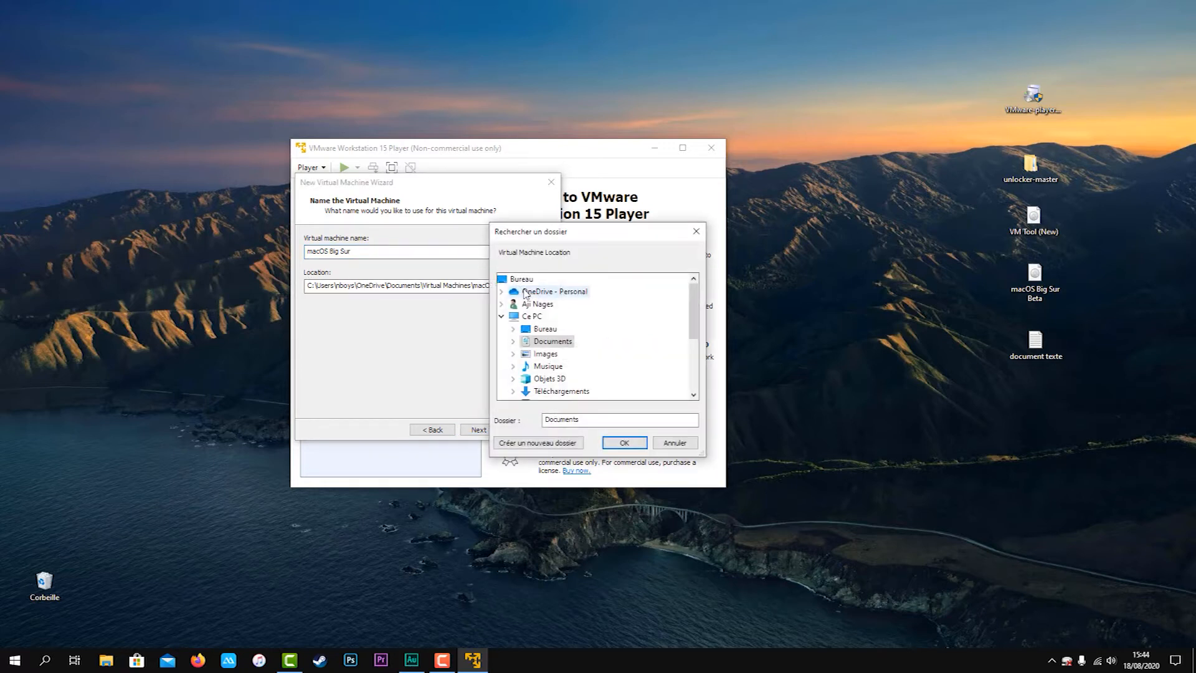
pyautogui.scroll(-3, 582, 380)
pyautogui.doubleClick(548, 341)
pyautogui.scroll(-1, 542, 371)
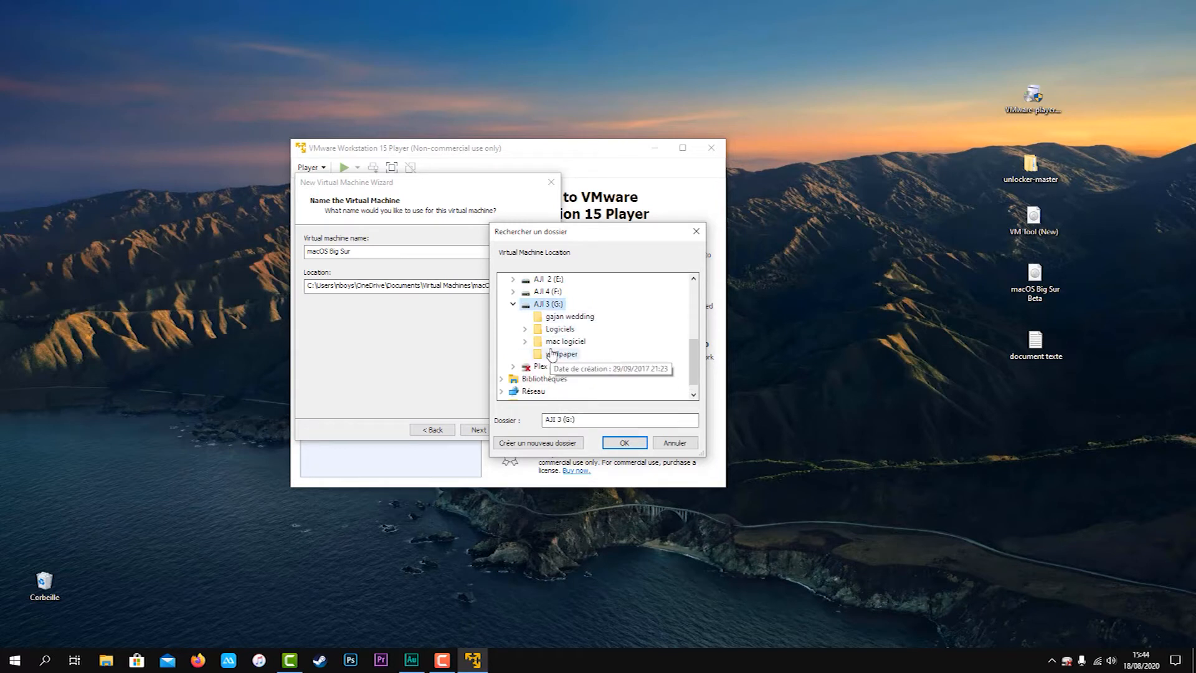
# Step: Create a new folder on the G: drive and set G:\Nouveau dossier as the virtual machine's location
pyautogui.rightClick(546, 305)
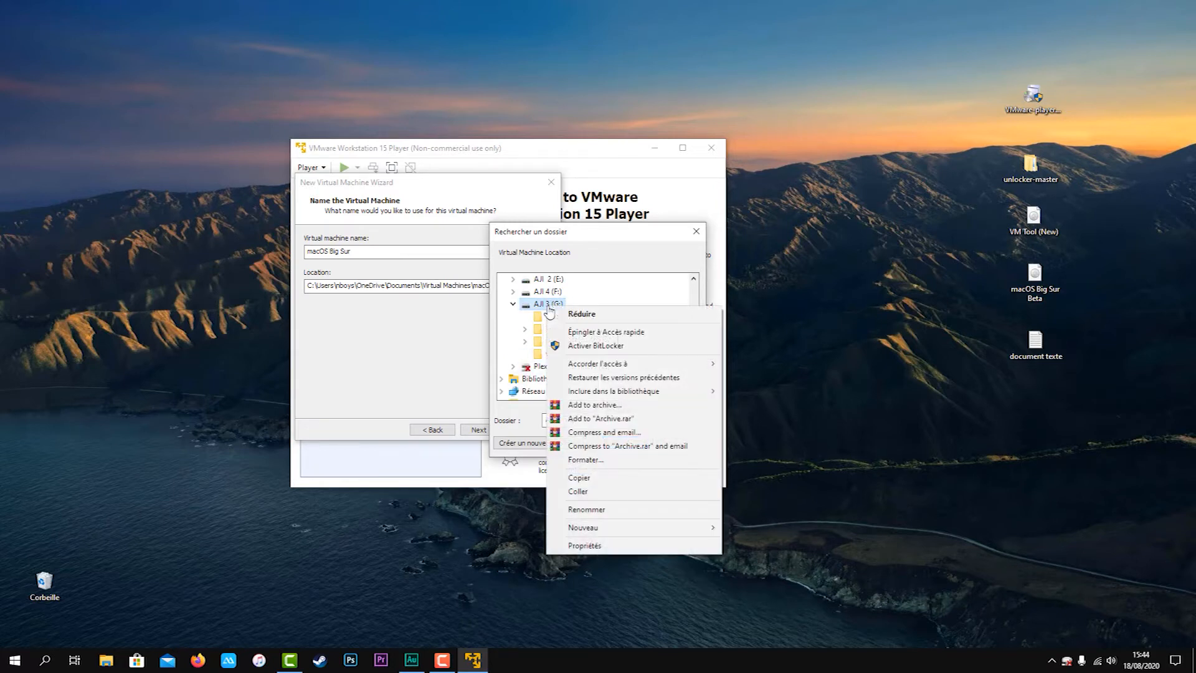
pyautogui.moveTo(622, 528)
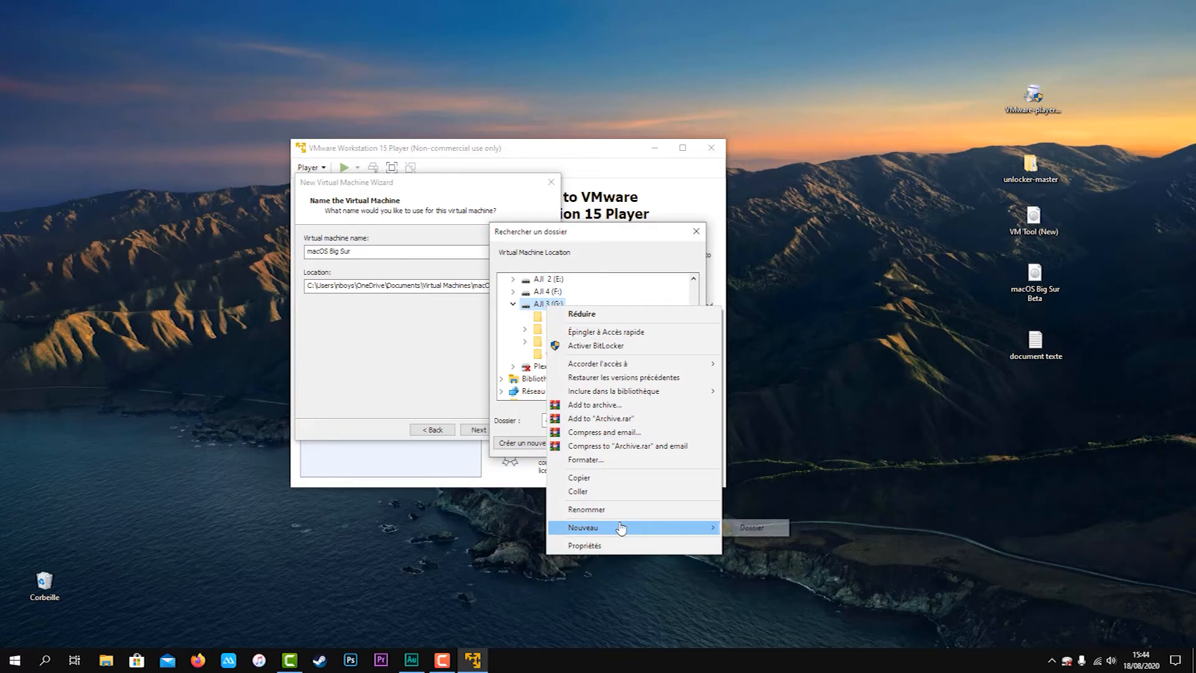
pyautogui.click(735, 528)
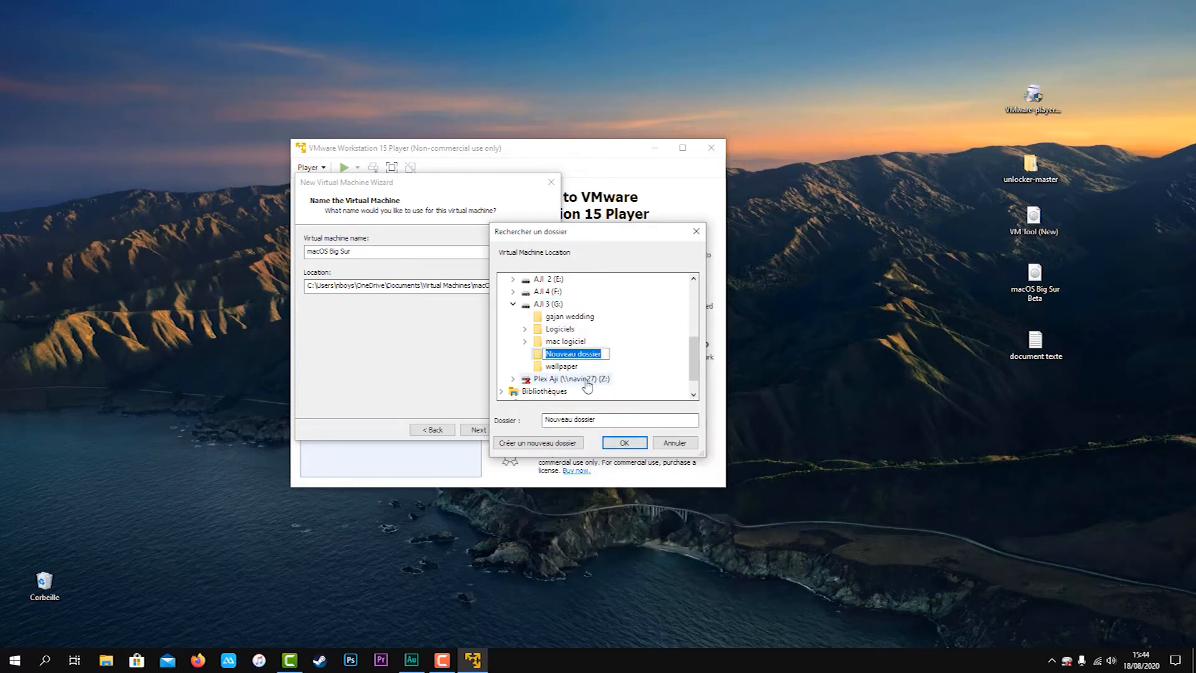
pyautogui.write('macos')
pyautogui.click(624, 443)
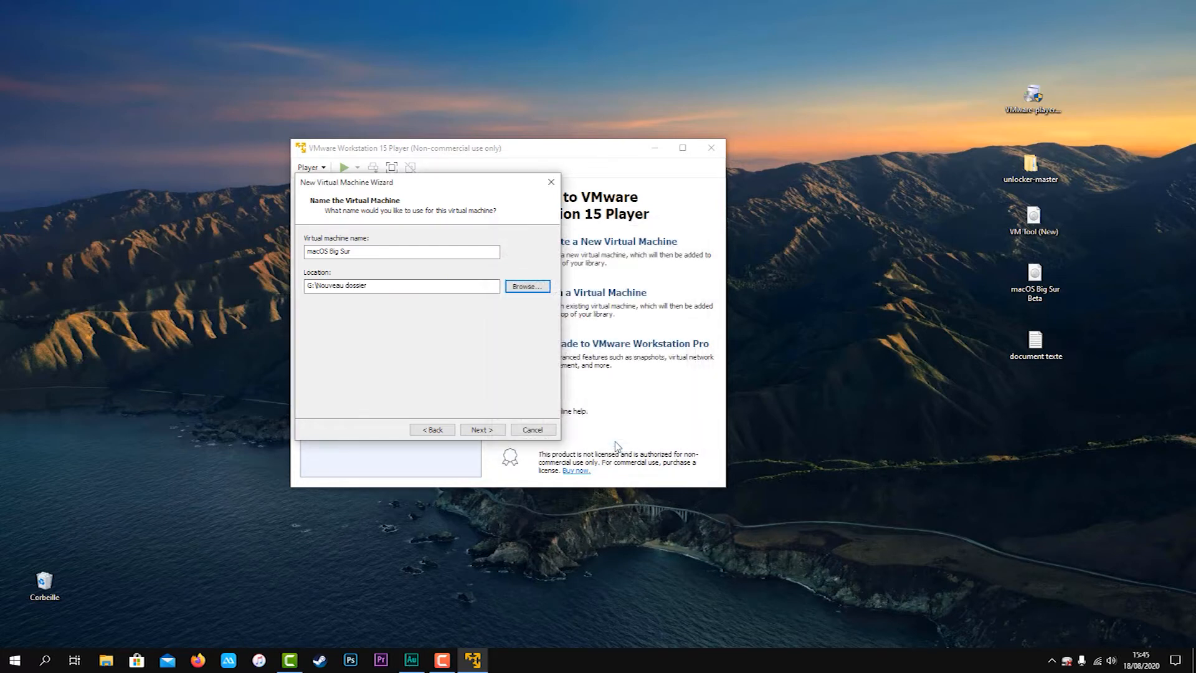
# Step: Change the virtual machine's location to the macos folder on the G: drive and continue to the disk capacity settings
pyautogui.click(519, 287)
pyautogui.click(513, 391)
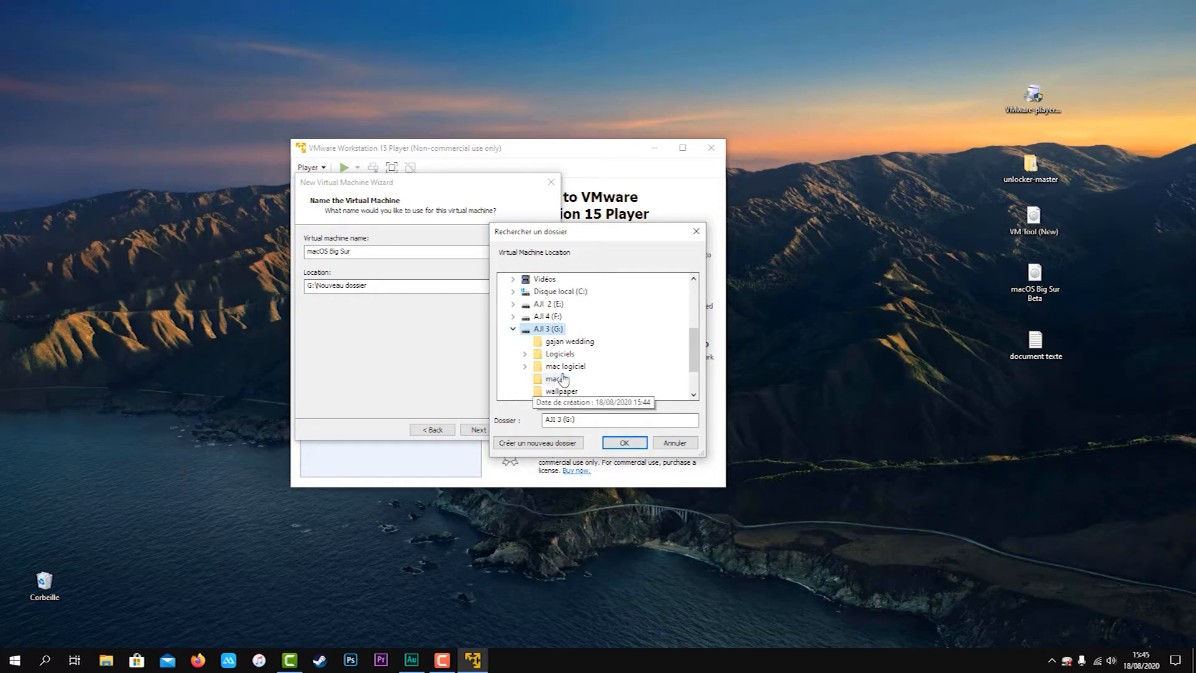
pyautogui.click(560, 378)
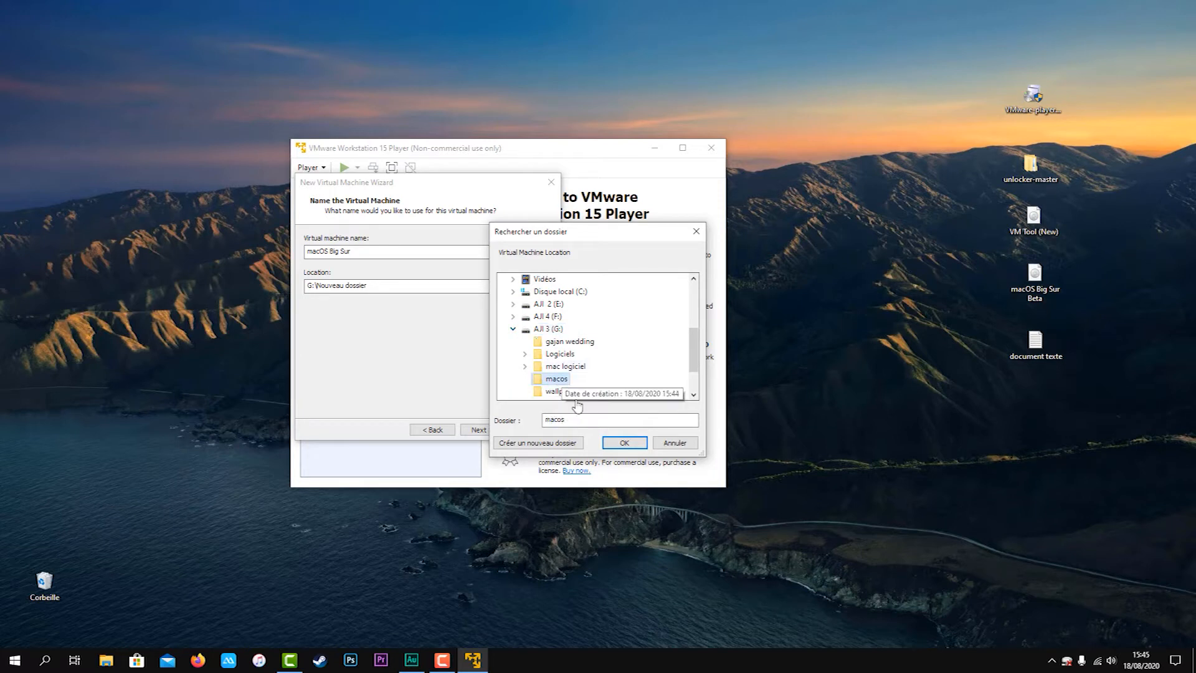
pyautogui.click(624, 443)
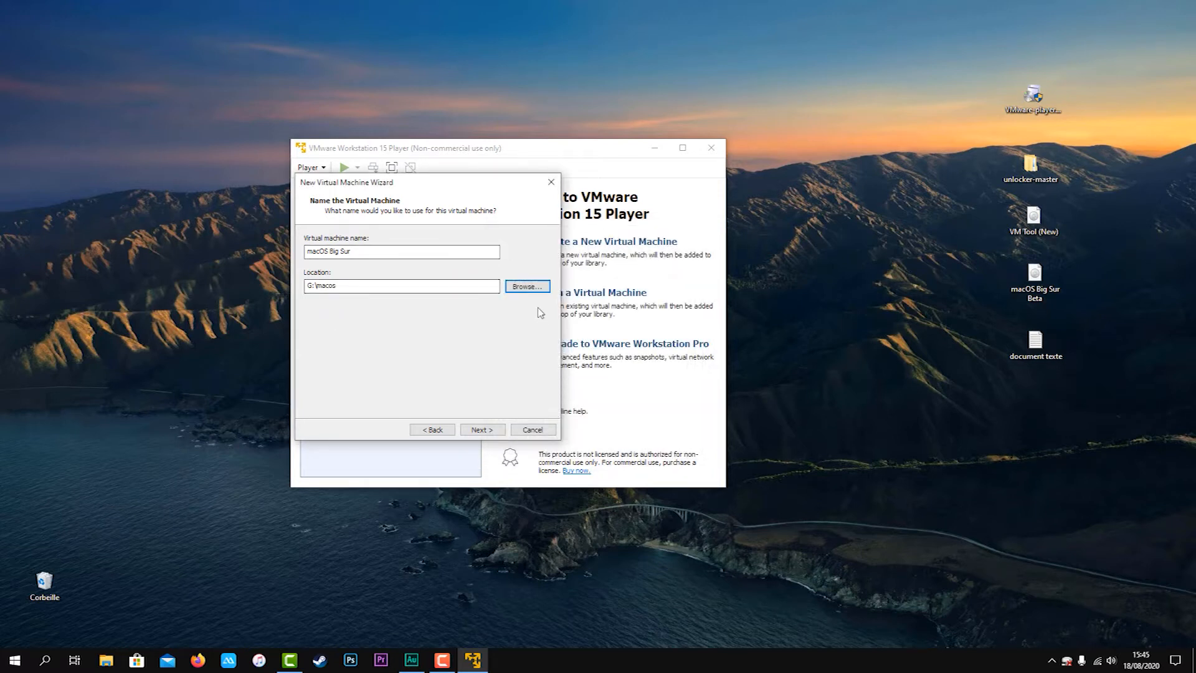
pyautogui.click(482, 430)
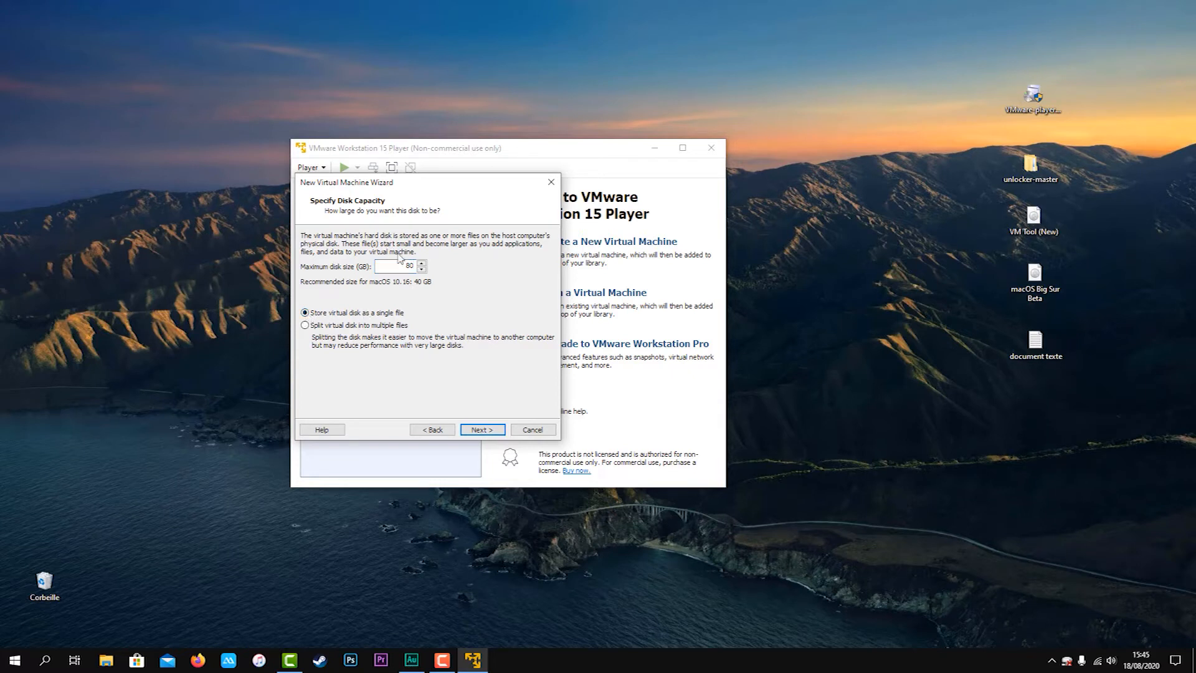
# Step: Accept an 80 GB maximum disk size stored as a single file and review the virtual machine's summary
pyautogui.click(496, 430)
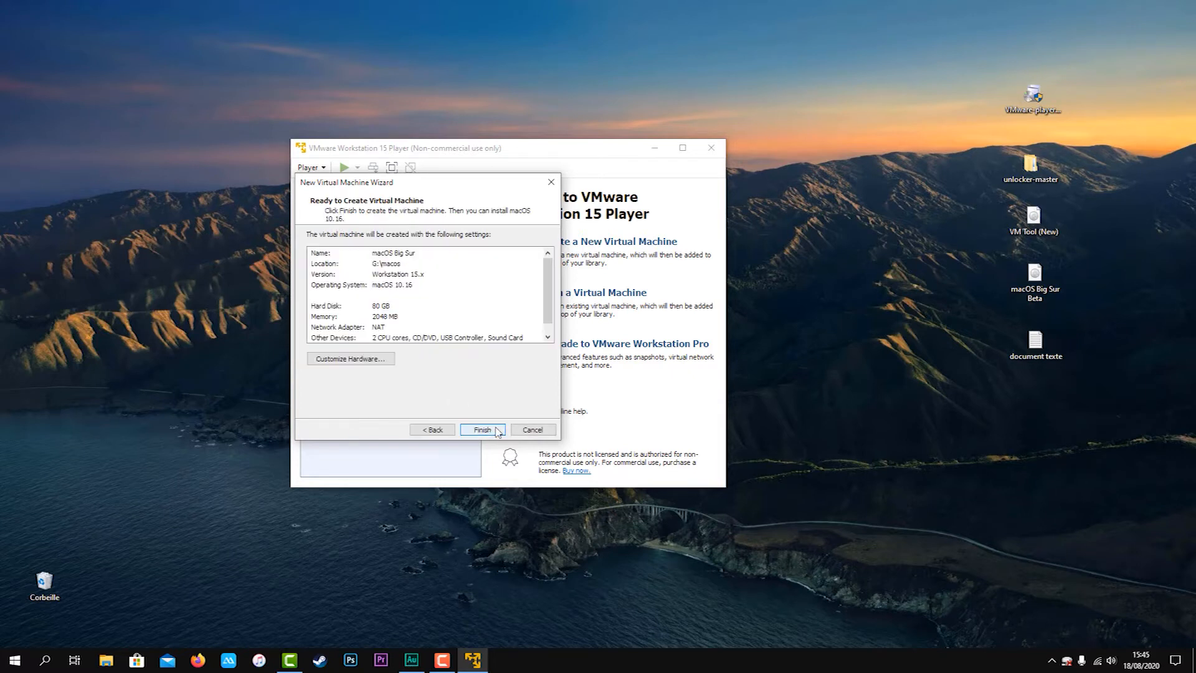
pyautogui.scroll(-1, 436, 311)
pyautogui.scroll(1, 435, 293)
# Step: Customize the virtual machine's hardware by setting its memory to 4392 MB
pyautogui.click(355, 360)
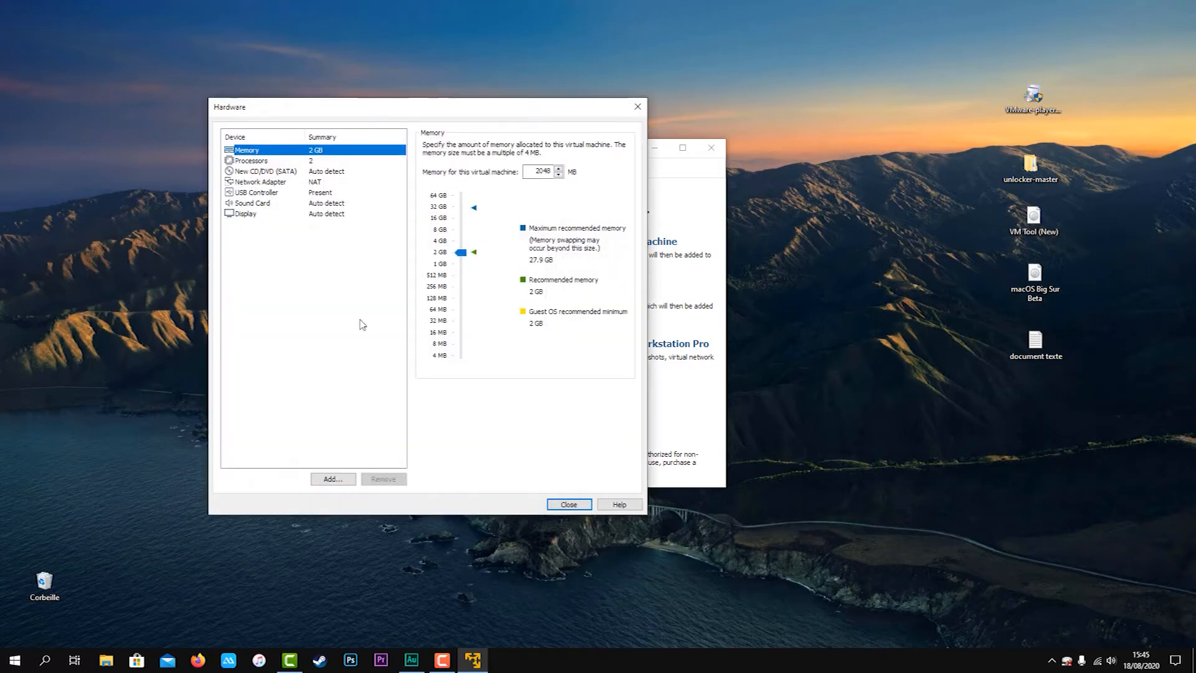
pyautogui.moveTo(479, 122); pyautogui.dragTo(559, 125)
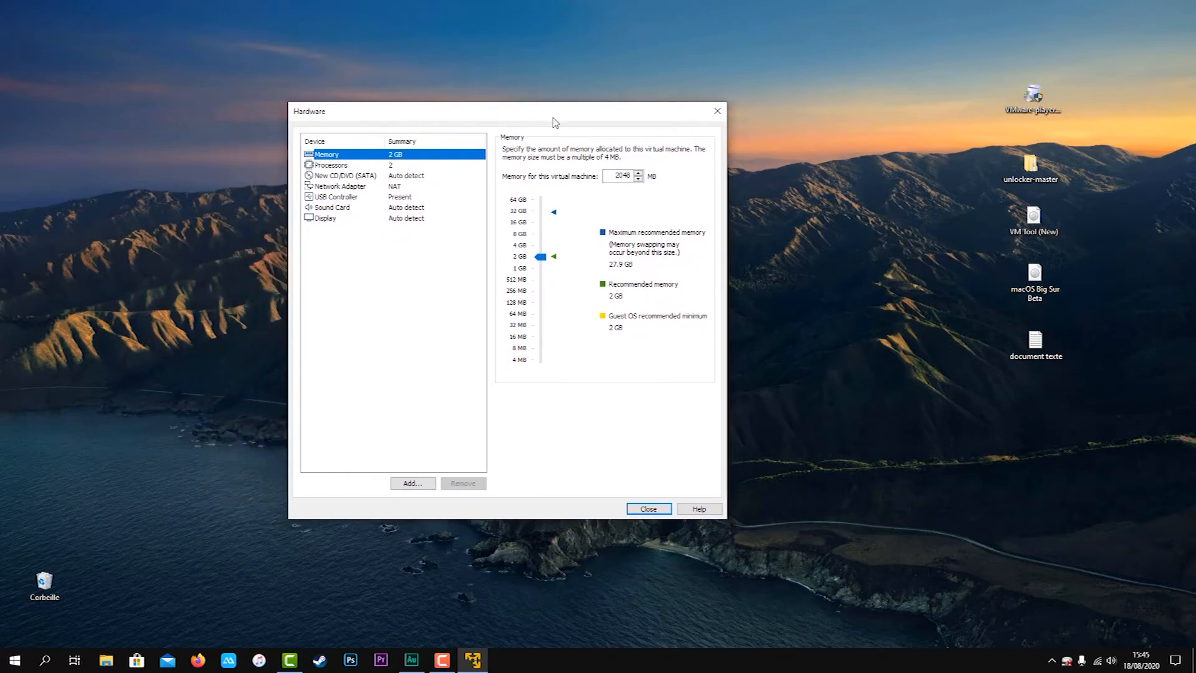
pyautogui.click(539, 247)
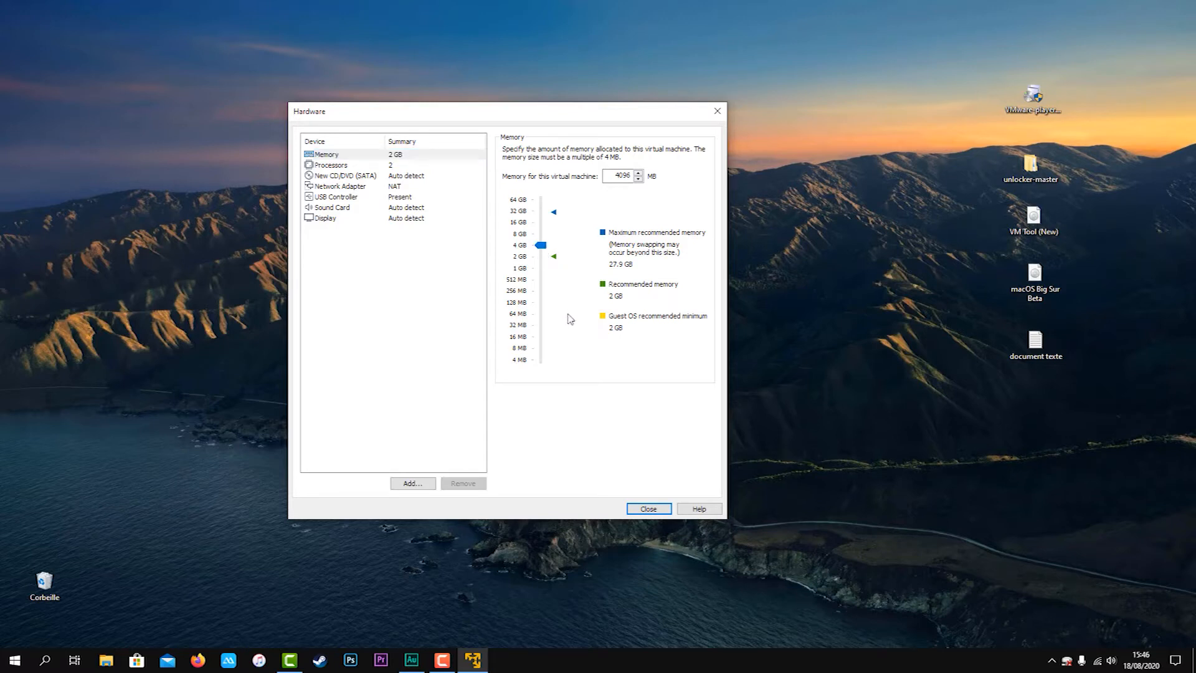
pyautogui.moveTo(541, 246); pyautogui.dragTo(540, 238)
pyautogui.moveTo(541, 234); pyautogui.dragTo(546, 250)
# Step: Set the virtual machine's number of processor cores to 4
pyautogui.click(332, 166)
pyautogui.doubleClick(619, 151)
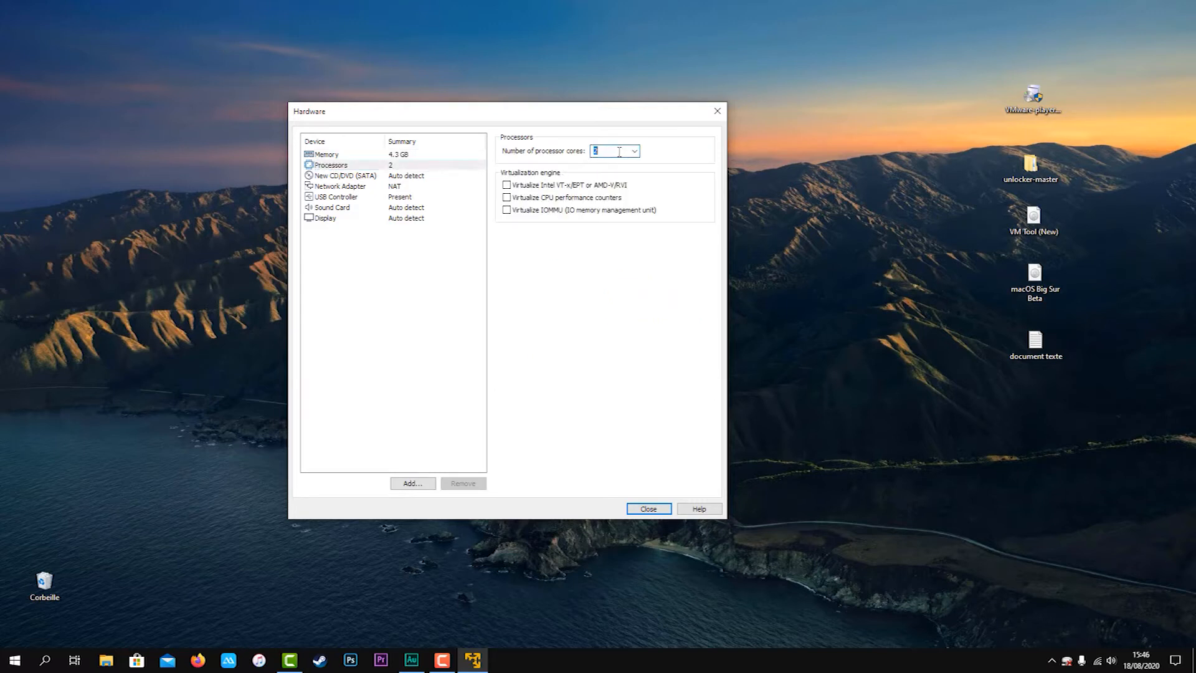
pyautogui.write('4')
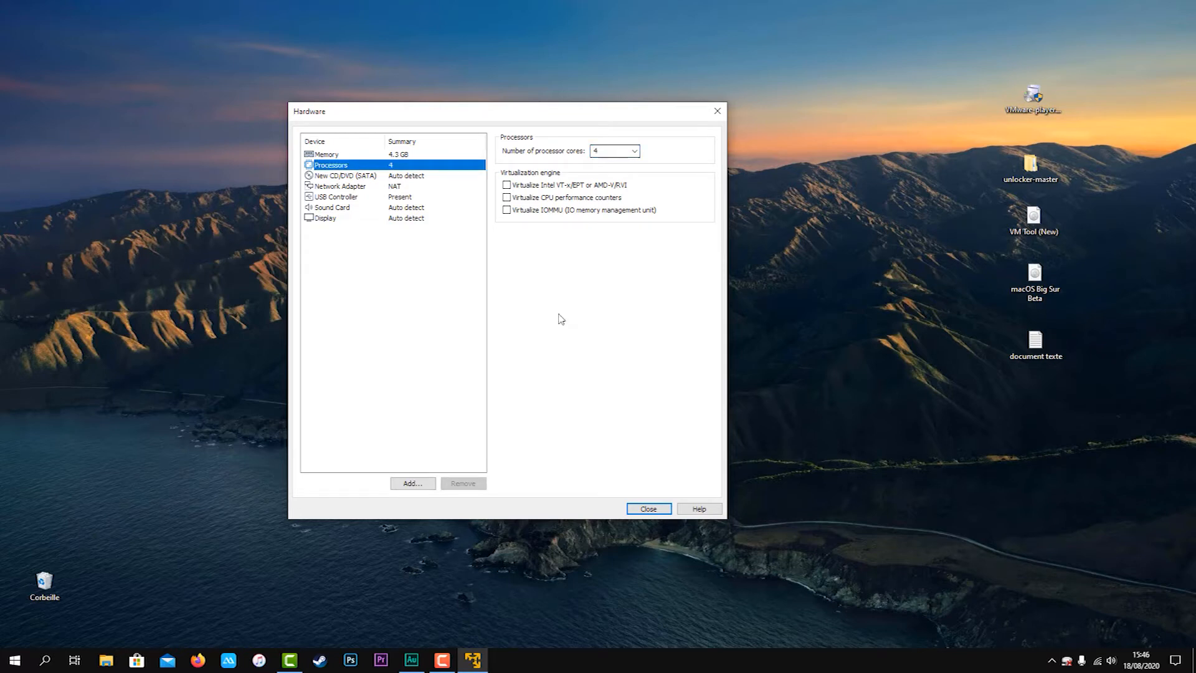
# Step: Make the CD/DVD (SATA) drive use the macOS Big Sur Beta ISO image from the desktop and close the hardware settings
pyautogui.click(386, 179)
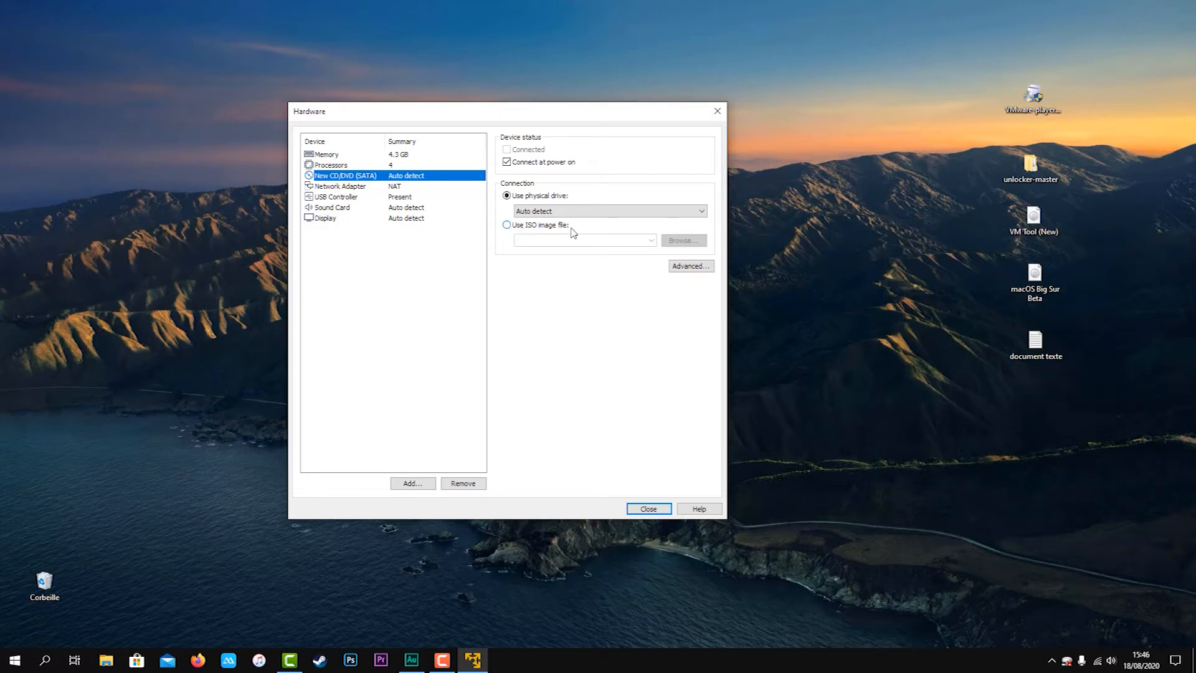
pyautogui.click(507, 226)
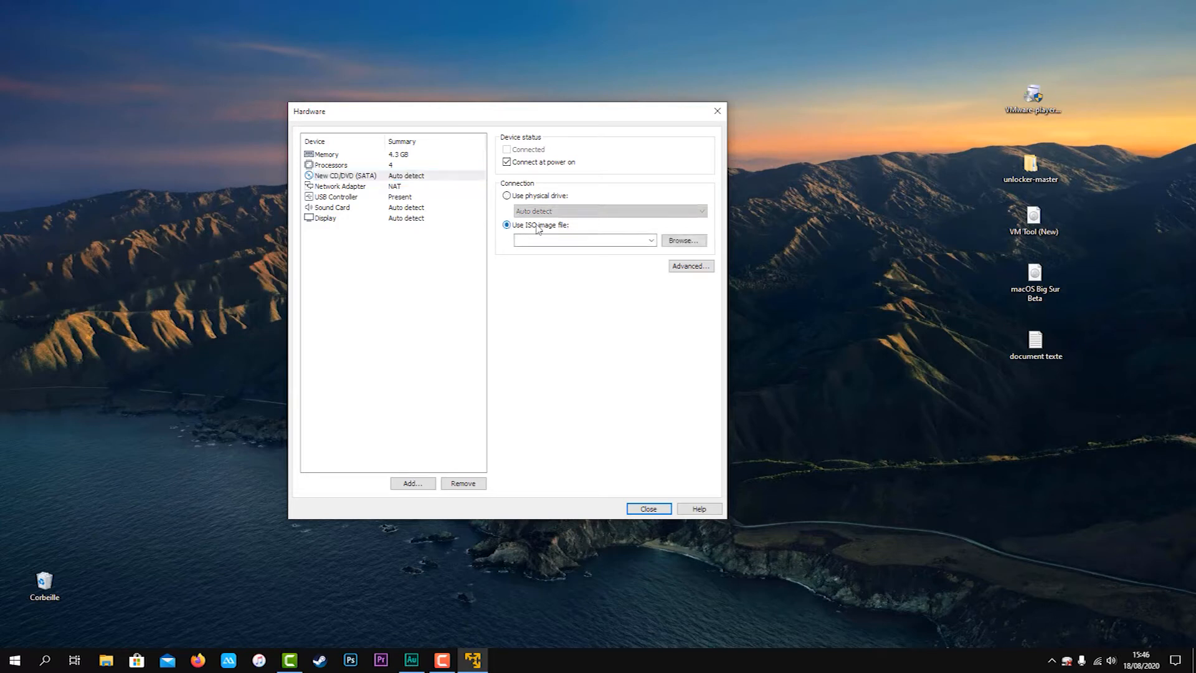
pyautogui.click(692, 241)
pyautogui.click(333, 213)
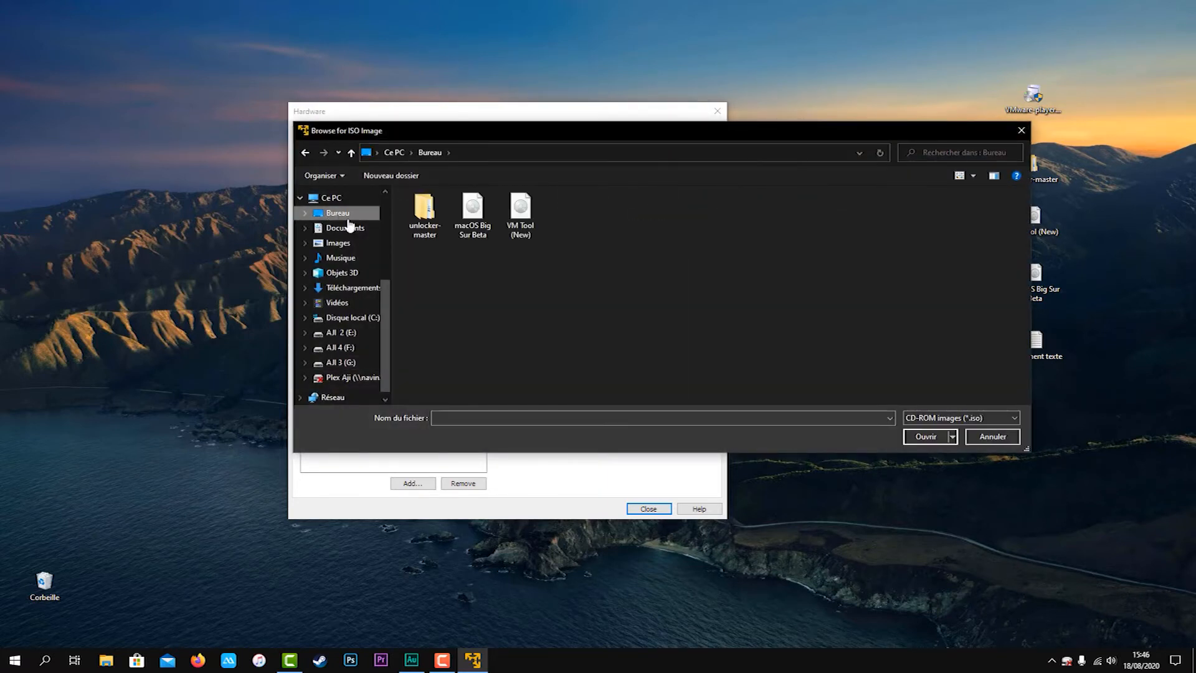
pyautogui.click(475, 203)
pyautogui.click(951, 437)
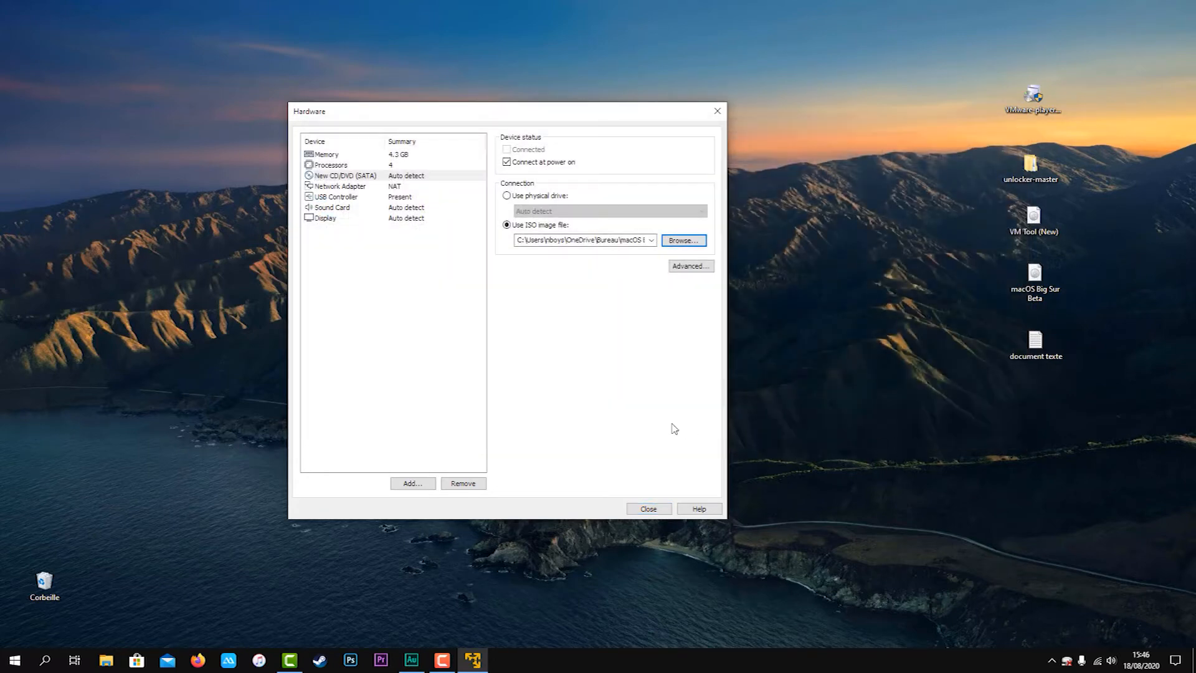
pyautogui.click(649, 510)
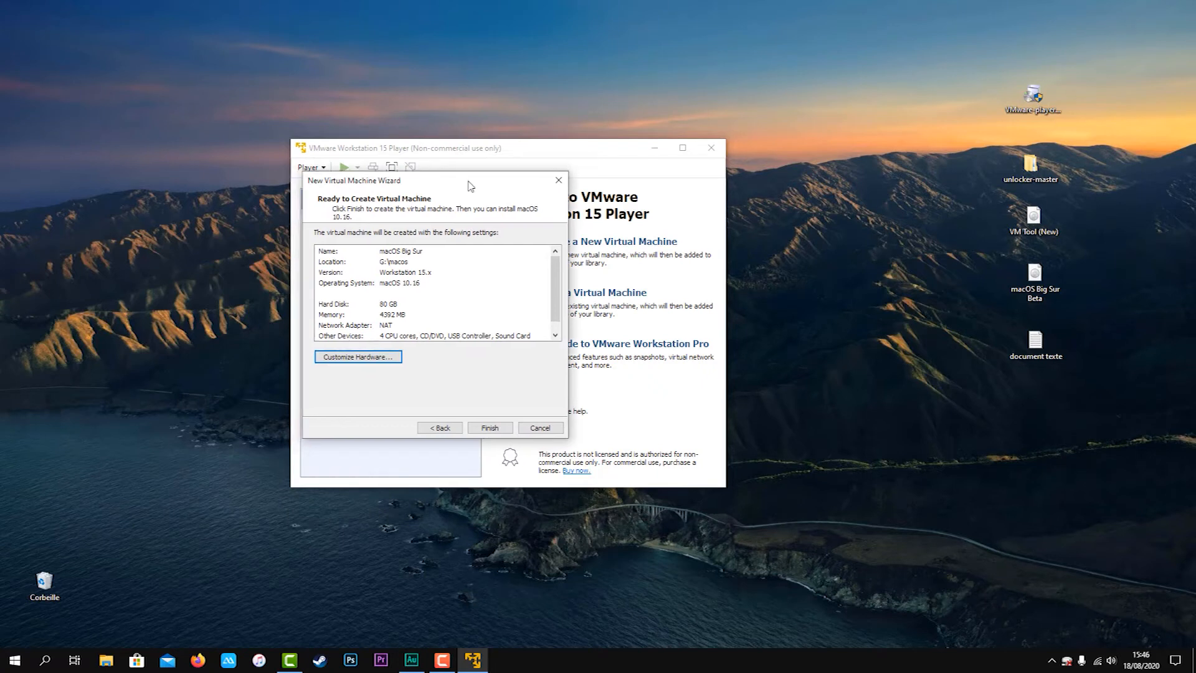
# Step: Finish the wizard to create the macOS Big Sur virtual machine
pyautogui.moveTo(444, 188); pyautogui.dragTo(529, 182)
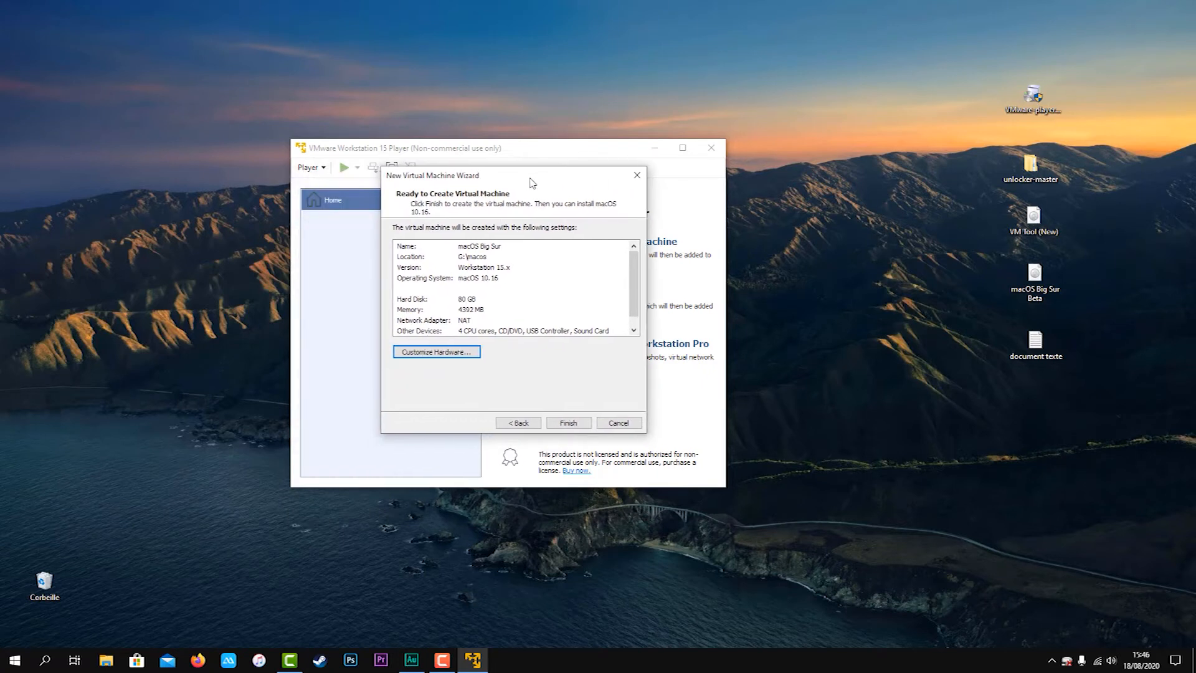
pyautogui.click(569, 423)
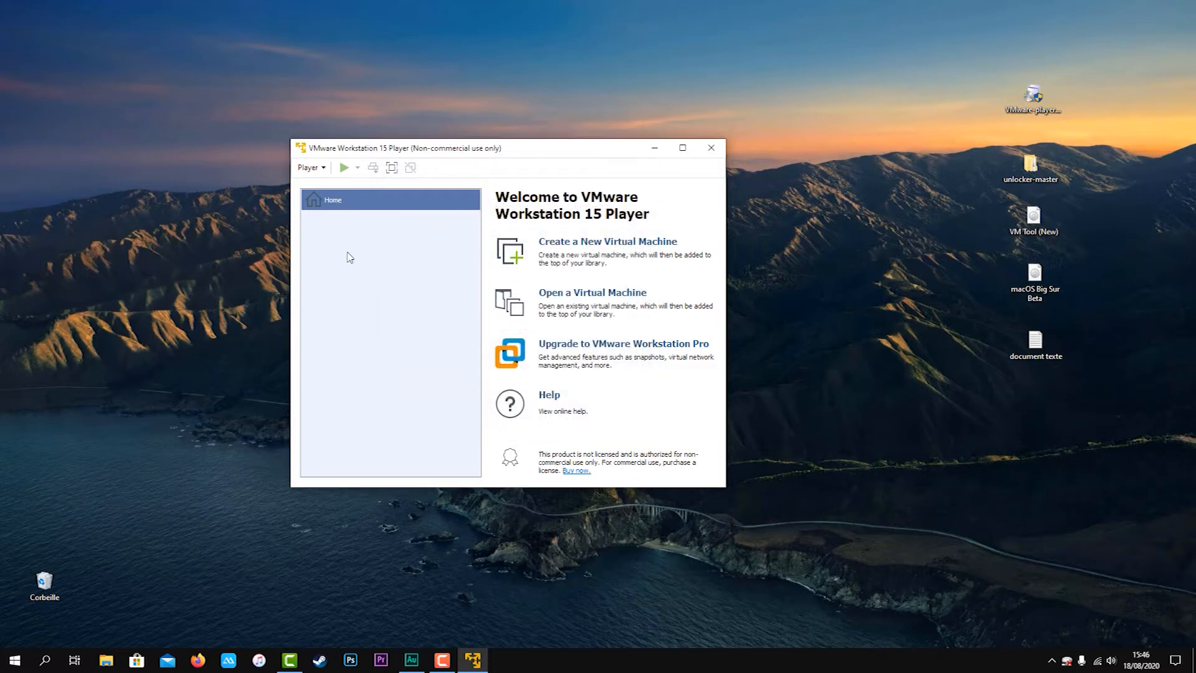
pyautogui.moveTo(529, 152); pyautogui.dragTo(560, 133)
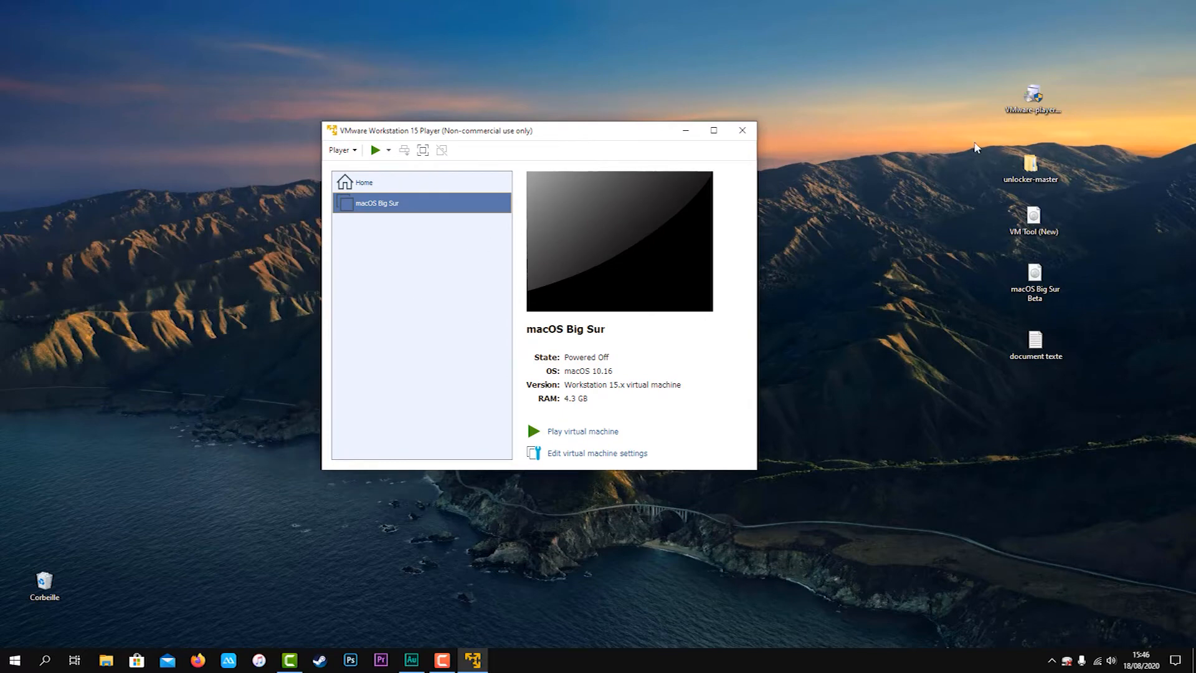
# Step: Switch to File Explorer and open the macos folder on the AJI 3 (G:) drive
pyautogui.click(106, 660)
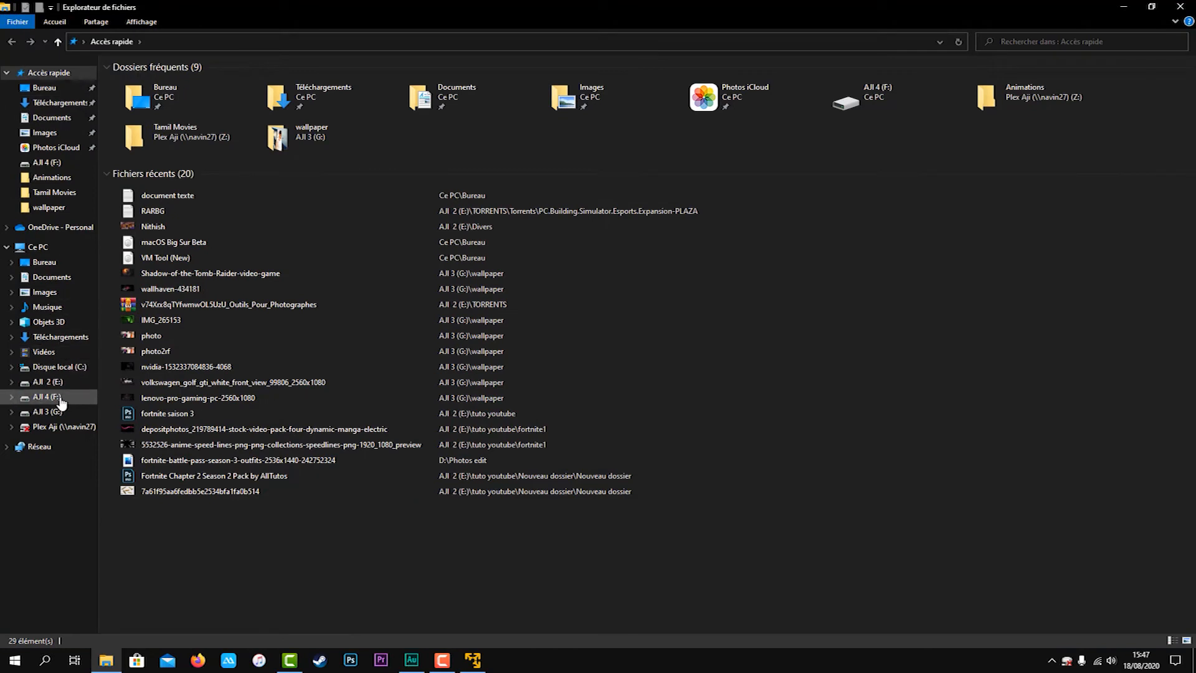
pyautogui.click(34, 246)
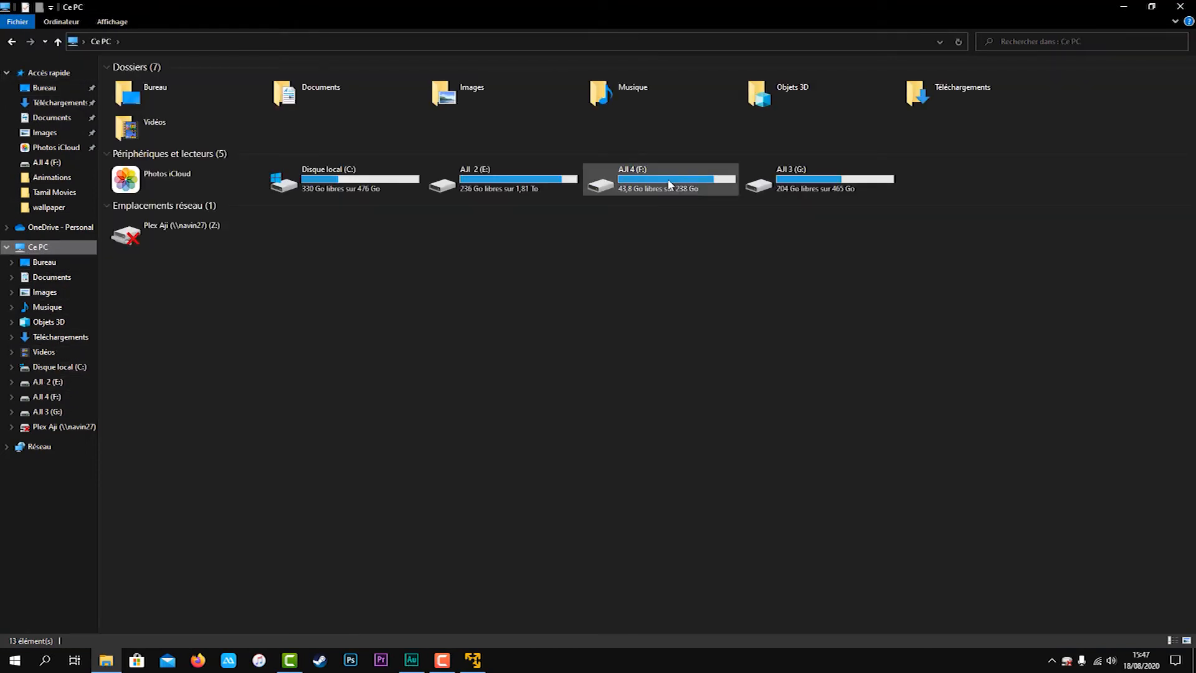
pyautogui.doubleClick(810, 181)
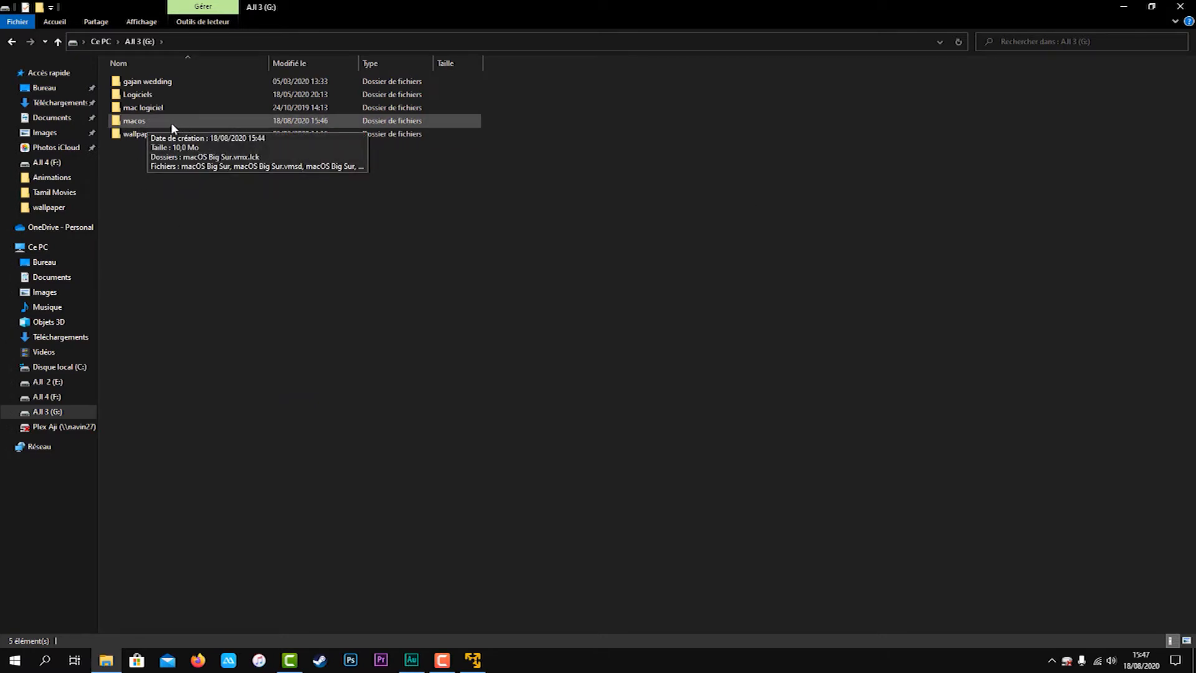
pyautogui.doubleClick(143, 122)
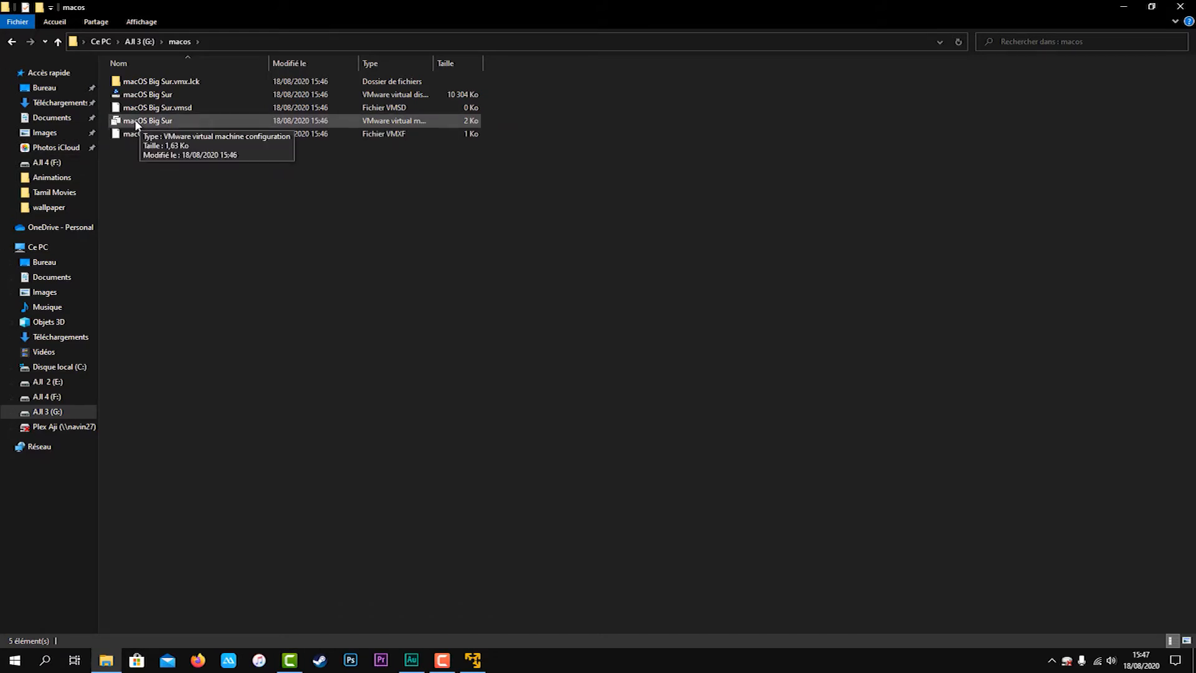
# Step: Open the macOS Big Sur virtual machine configuration file with Bloc-notes and close the File Explorer window
pyautogui.click(153, 123)
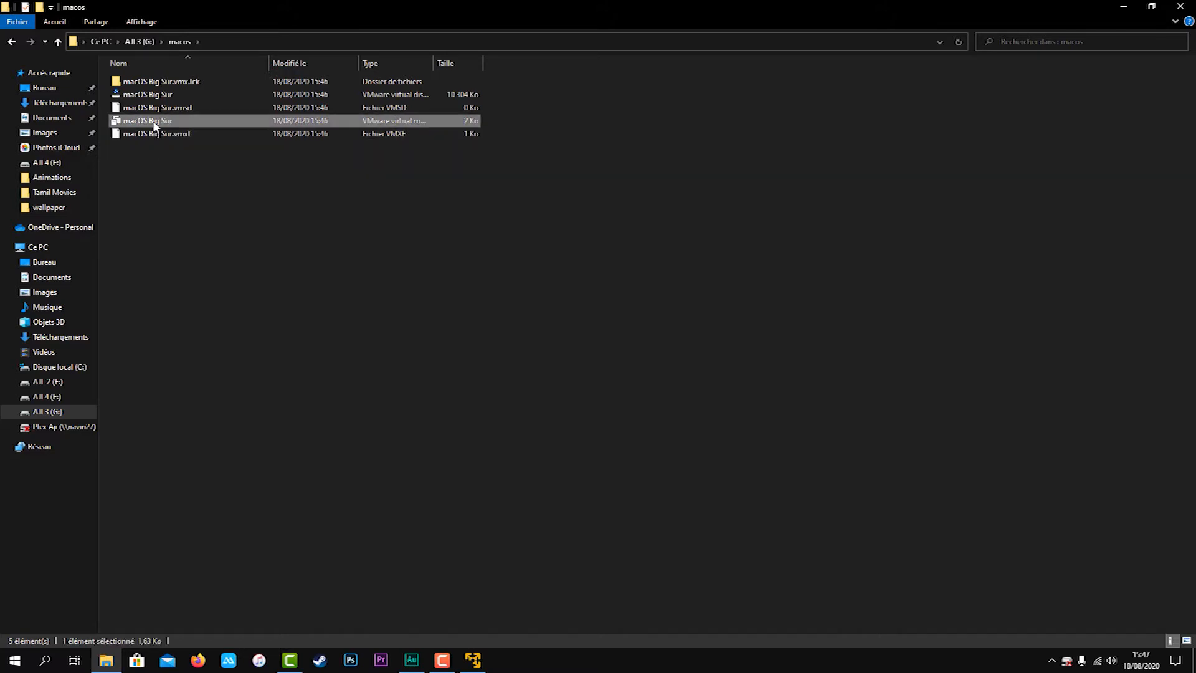
pyautogui.rightClick(154, 125)
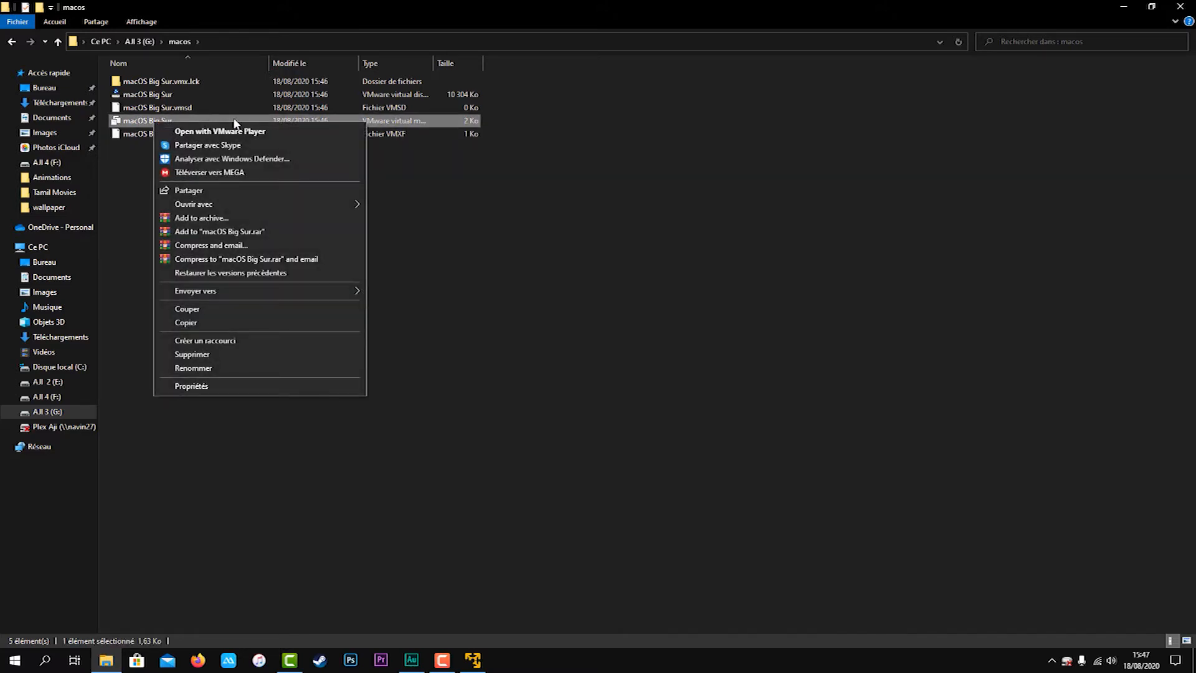
pyautogui.moveTo(208, 208)
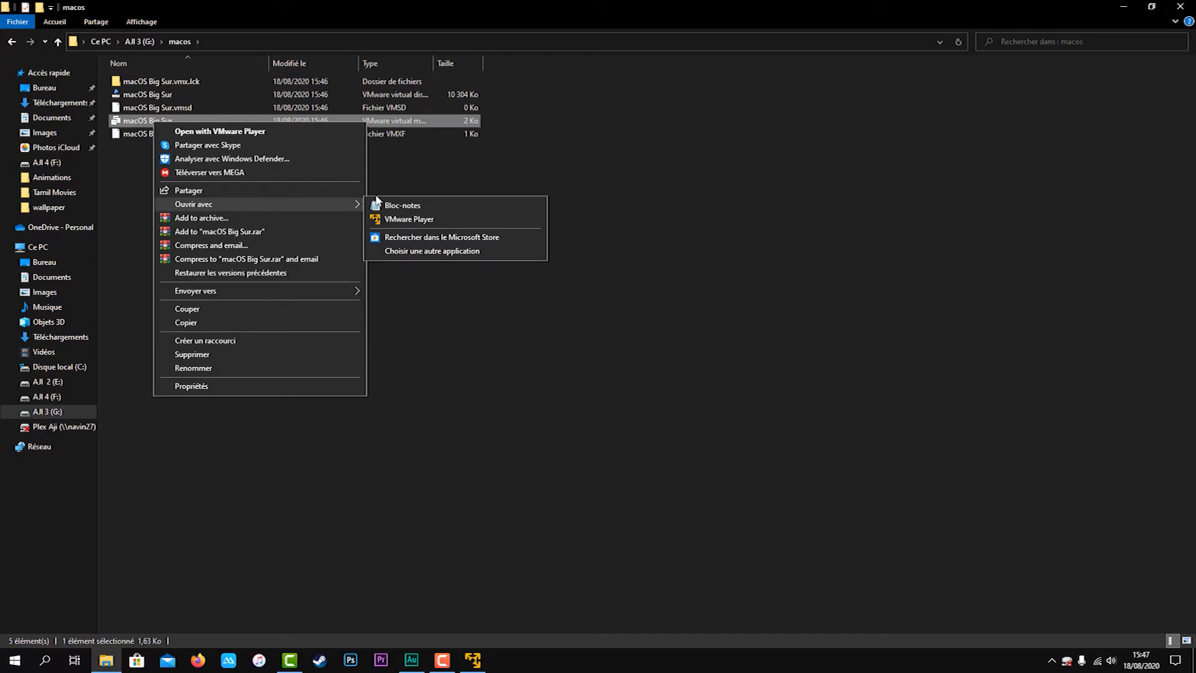
pyautogui.click(416, 211)
pyautogui.scroll(-7, 229, 275)
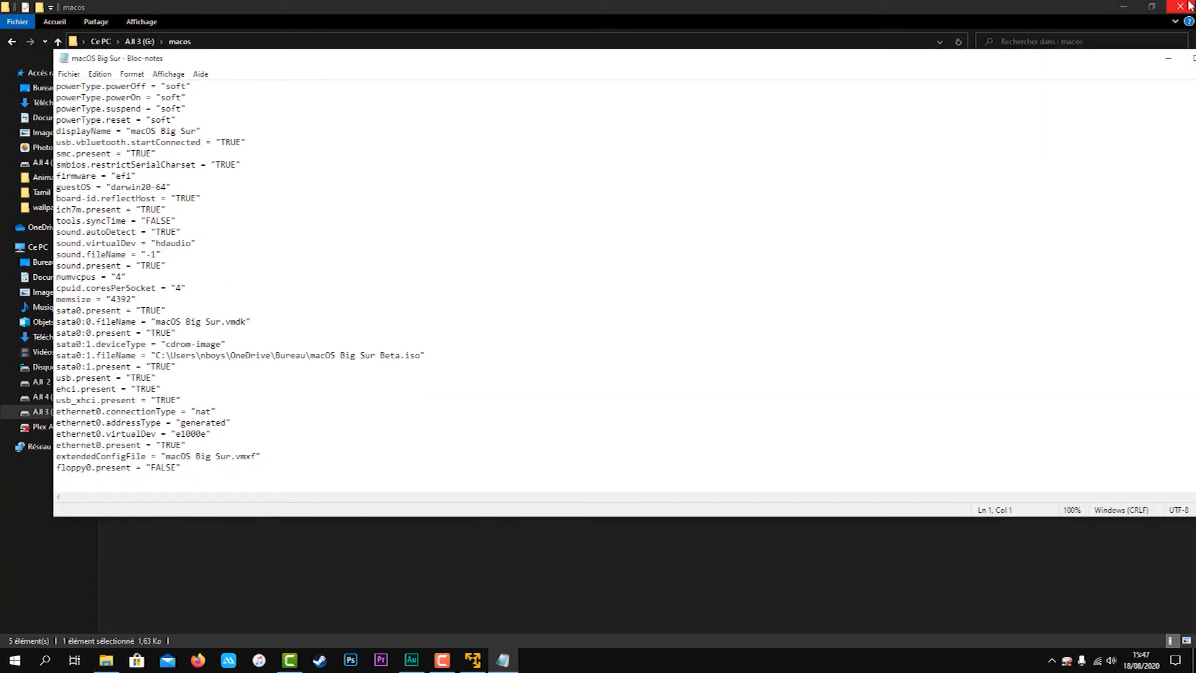
pyautogui.click(1191, 7)
pyautogui.moveTo(1057, 69); pyautogui.dragTo(788, 46)
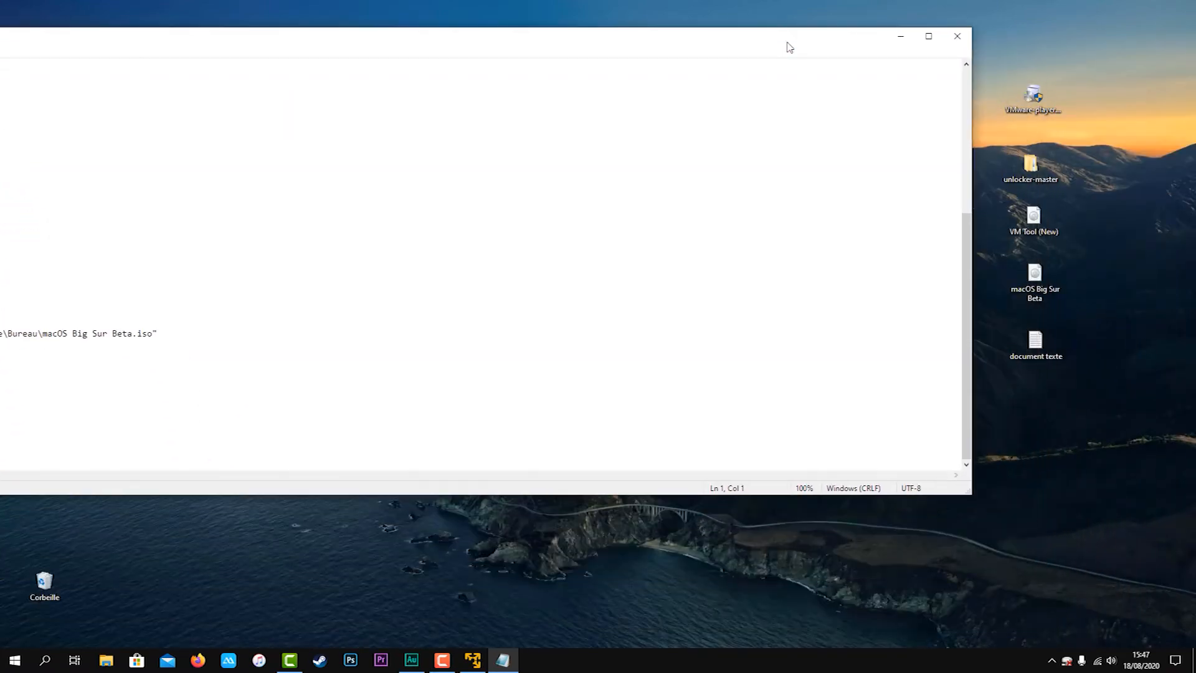
# Step: Open the desktop file document texte, copy its four lines from smbios.reflectHost to smc.version, and close it
pyautogui.doubleClick(1038, 342)
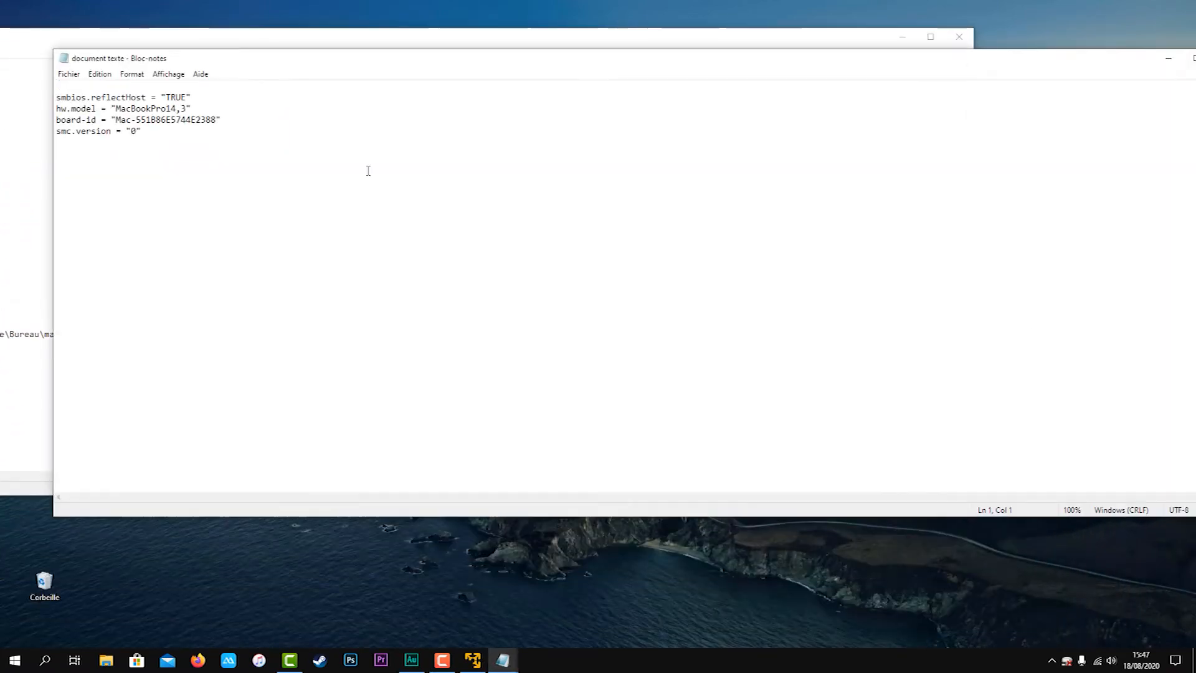
pyautogui.moveTo(157, 138); pyautogui.dragTo(36, 93)
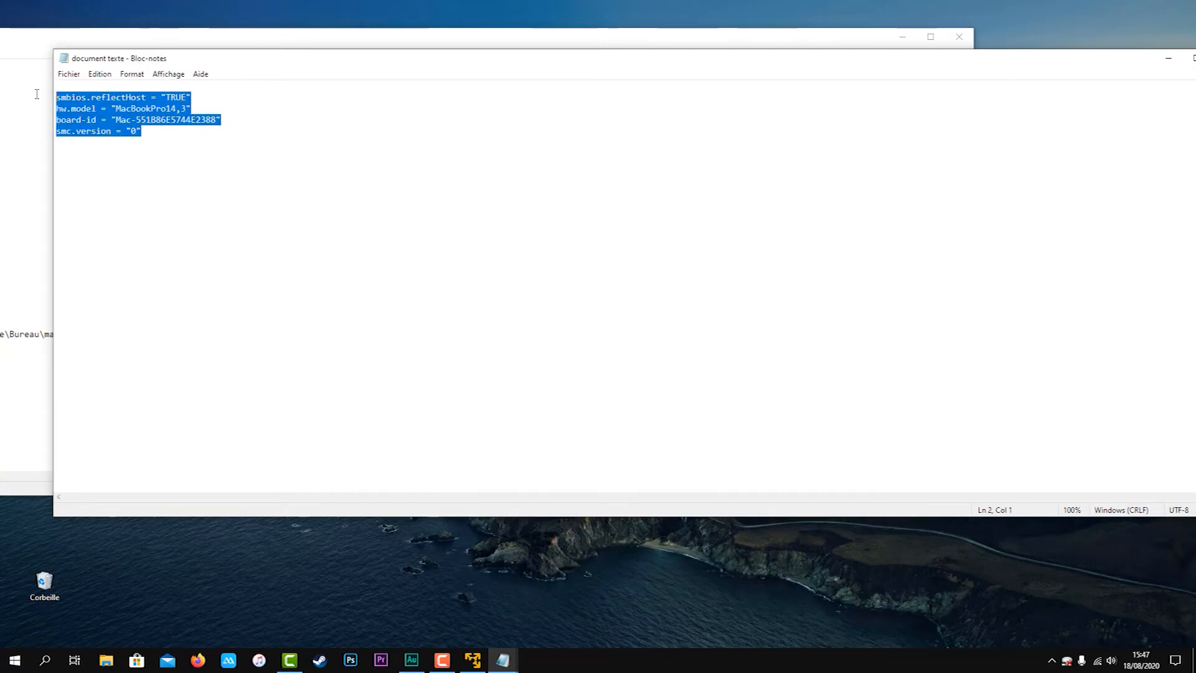
pyautogui.rightClick(69, 110)
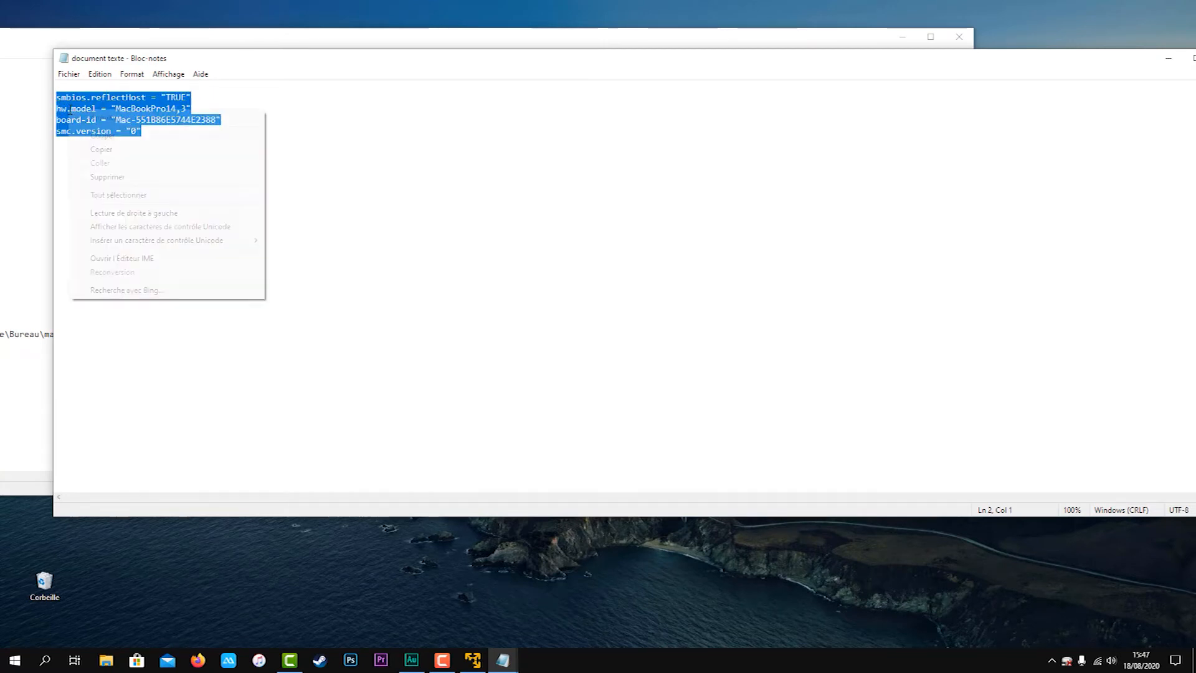
pyautogui.click(113, 152)
pyautogui.moveTo(1011, 70); pyautogui.dragTo(936, 82)
pyautogui.click(1148, 71)
# Step: Paste the copied smbios.reflectHost, hw.model, board-id and smc.version lines below floppy0.present at the end of the macOS Big Sur configuration file
pyautogui.moveTo(806, 44); pyautogui.dragTo(1121, 27)
pyautogui.click(235, 436)
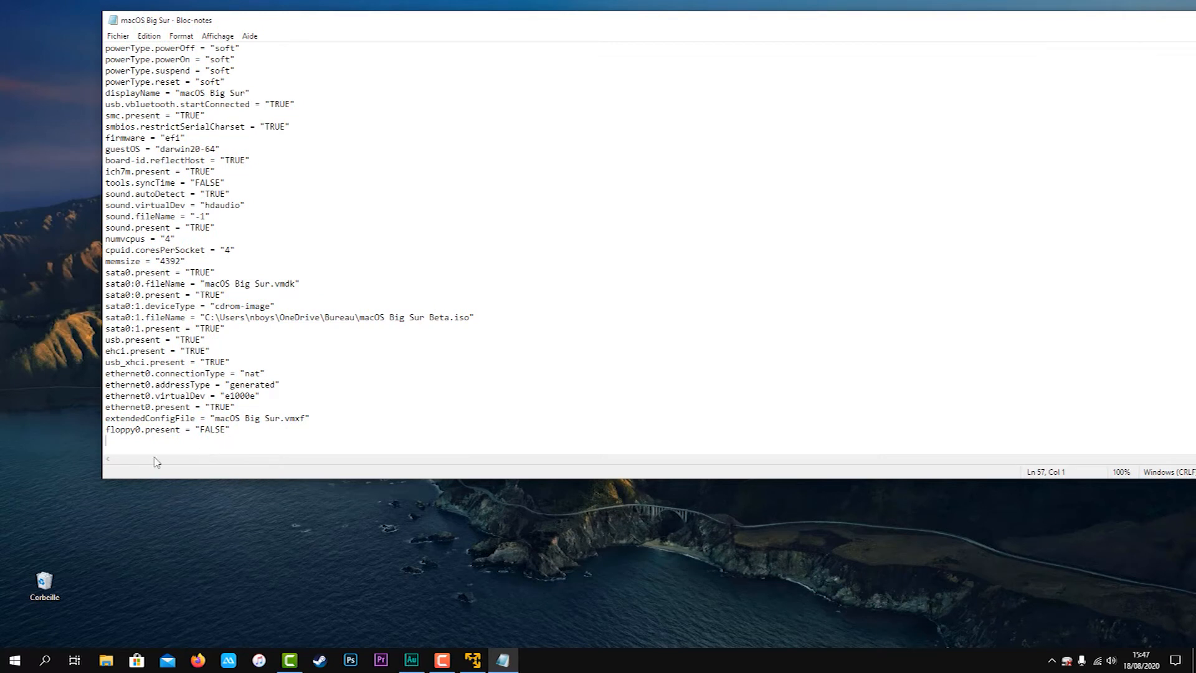
pyautogui.rightClick(111, 442)
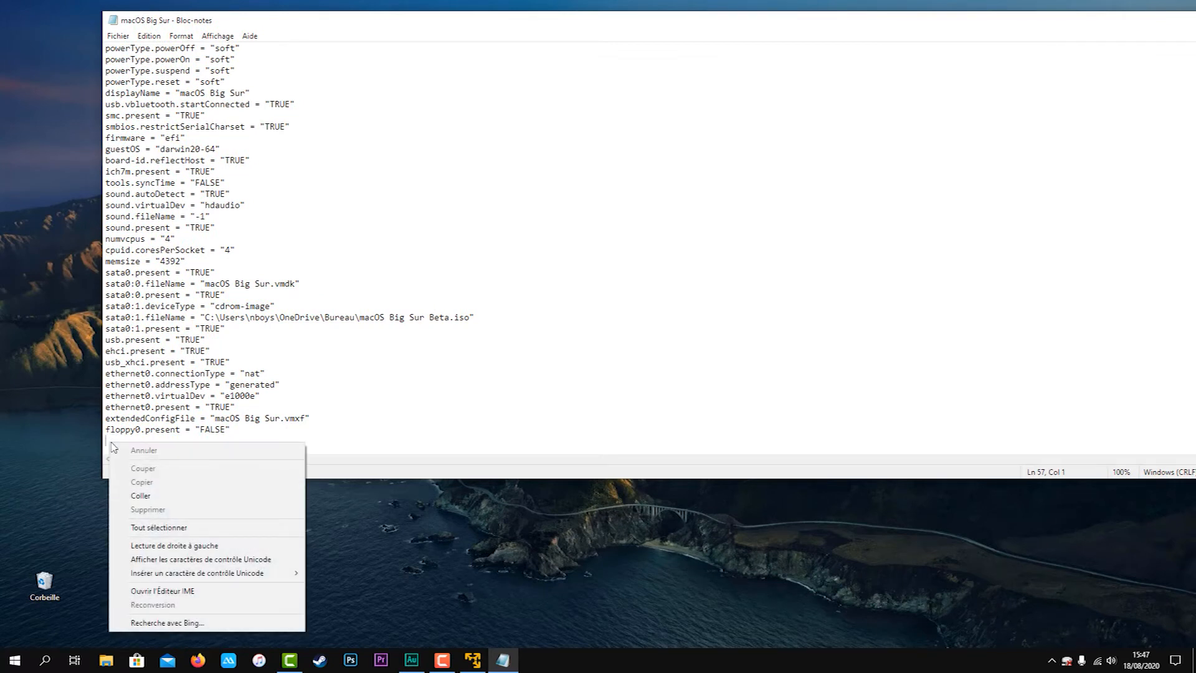
pyautogui.click(152, 494)
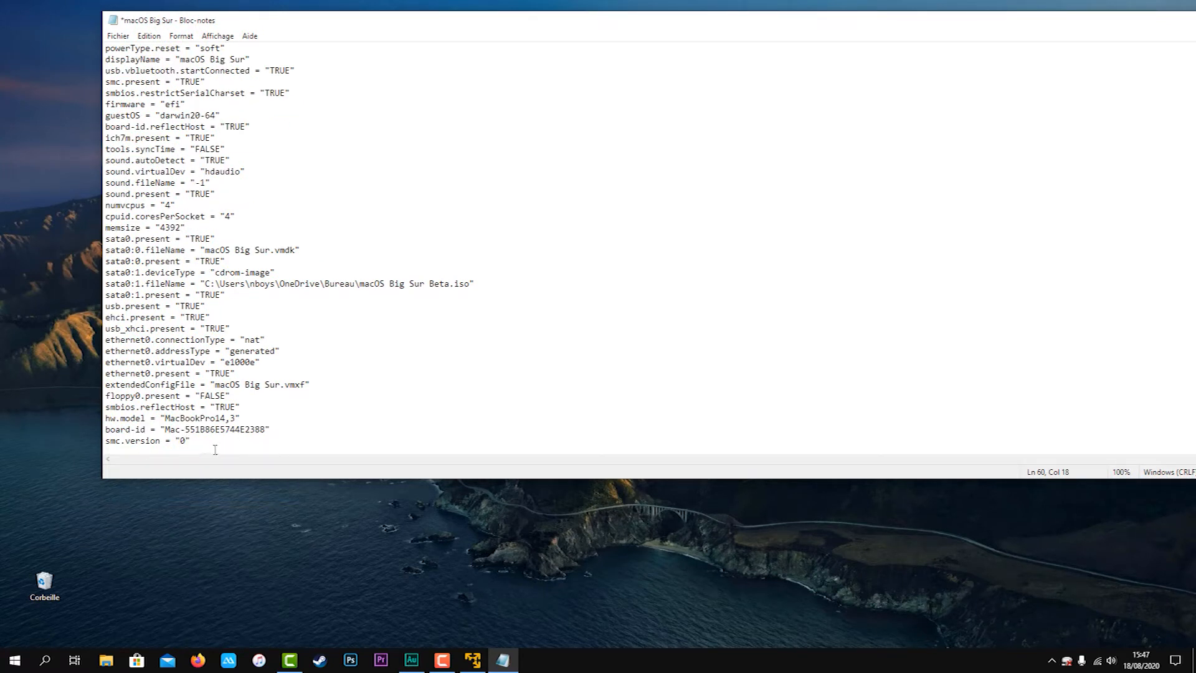
pyautogui.moveTo(190, 440); pyautogui.dragTo(106, 408)
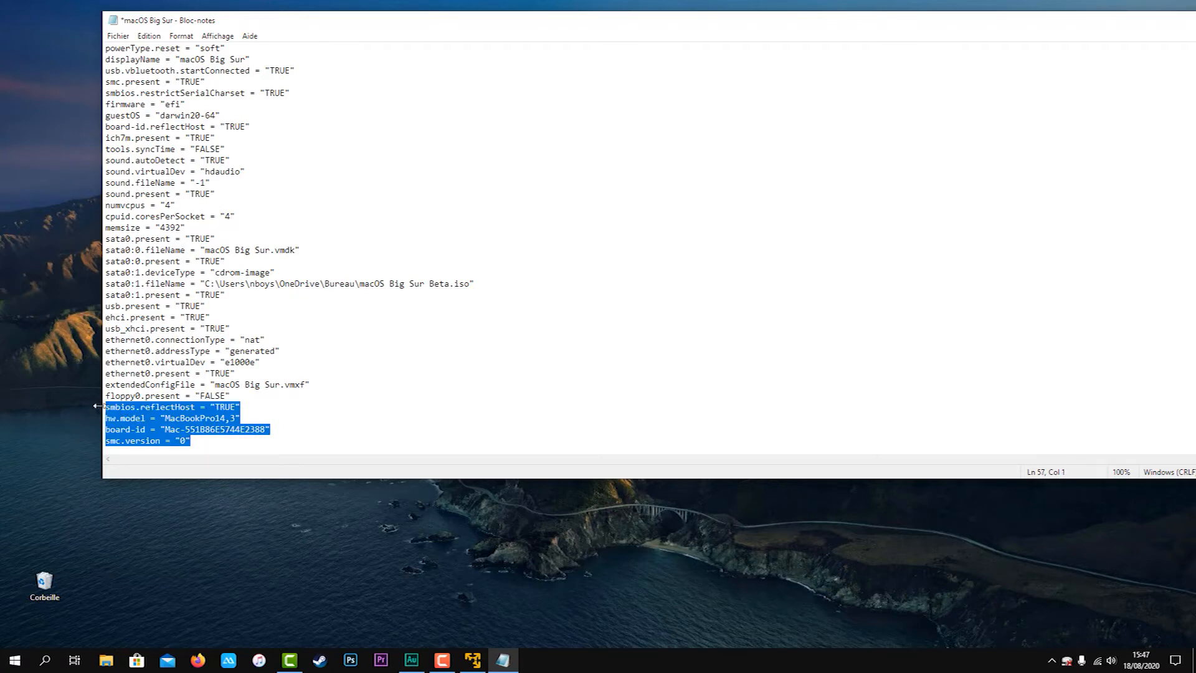
pyautogui.click(197, 444)
pyautogui.scroll(8, 254, 351)
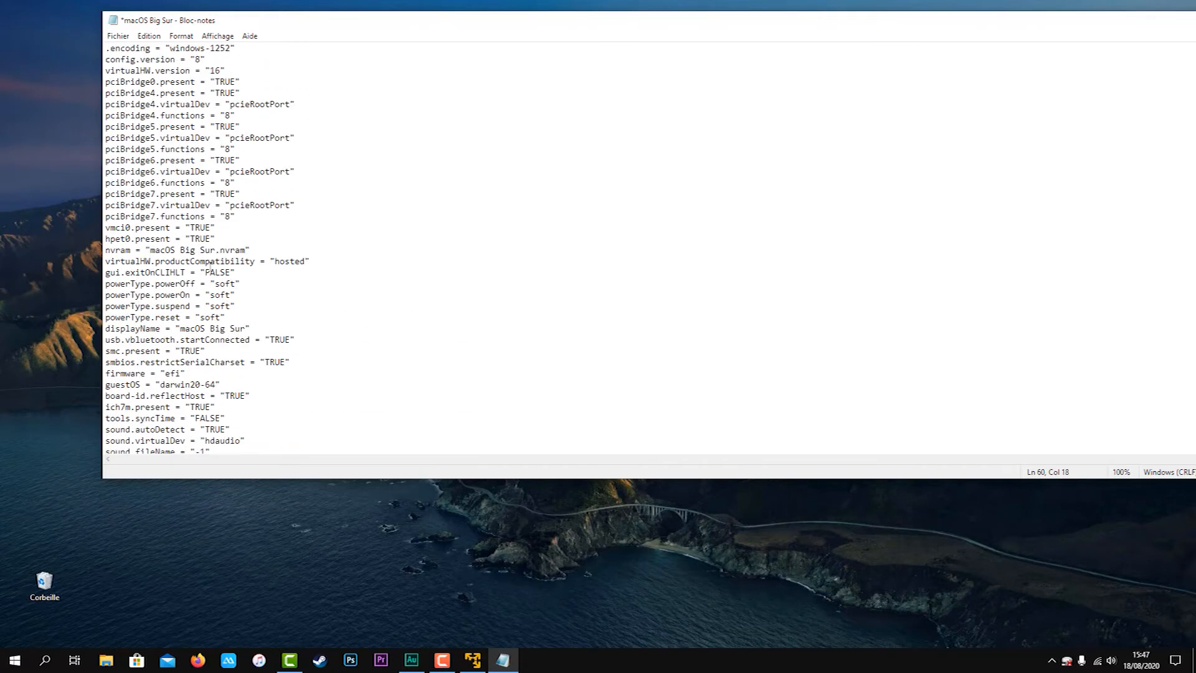
# Step: Save the edited macOS Big Sur configuration file and close it
pyautogui.click(116, 37)
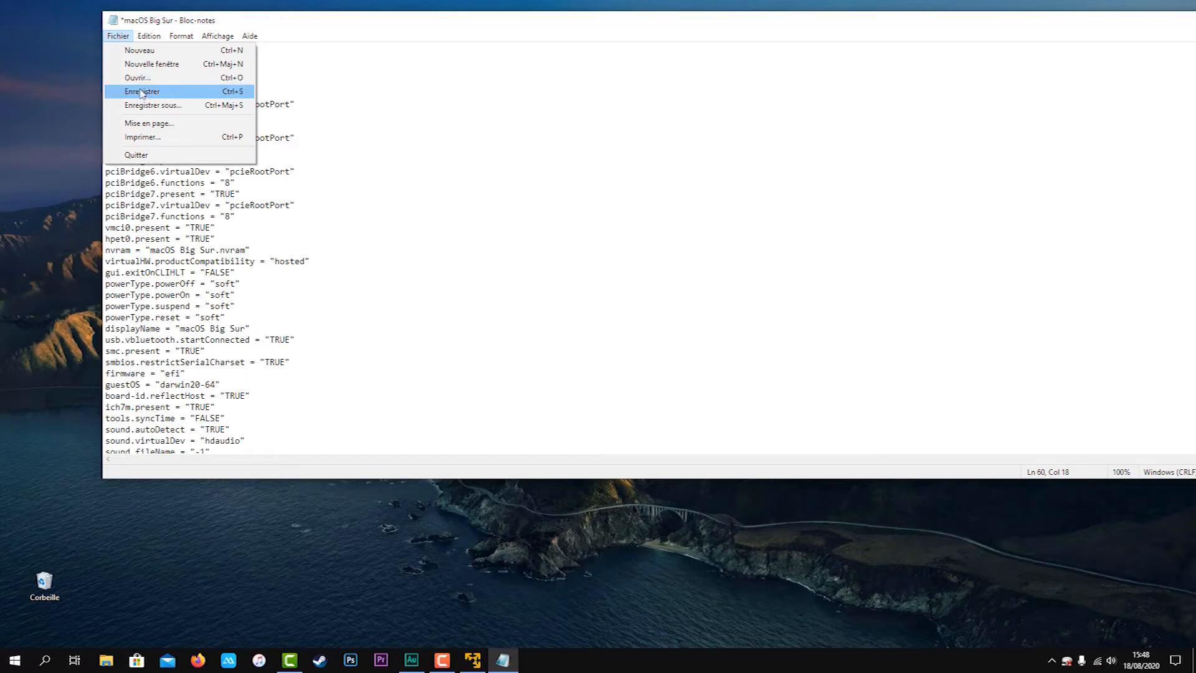
pyautogui.click(144, 92)
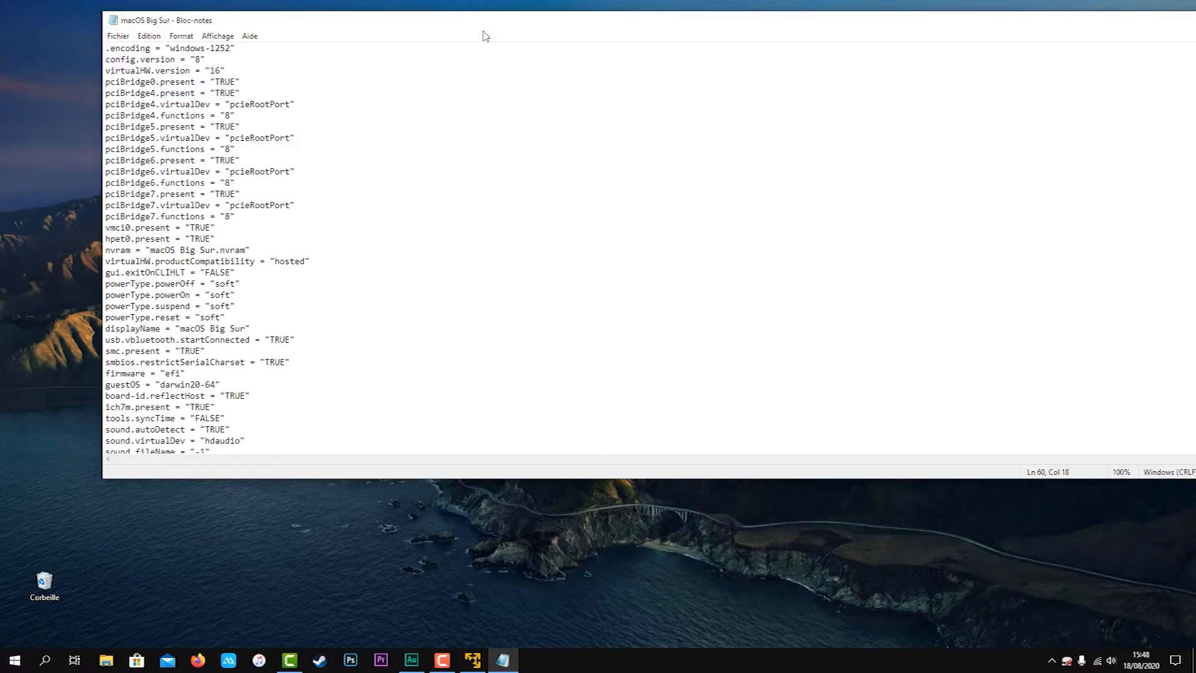
pyautogui.moveTo(486, 26); pyautogui.dragTo(270, 147)
pyautogui.click(1055, 138)
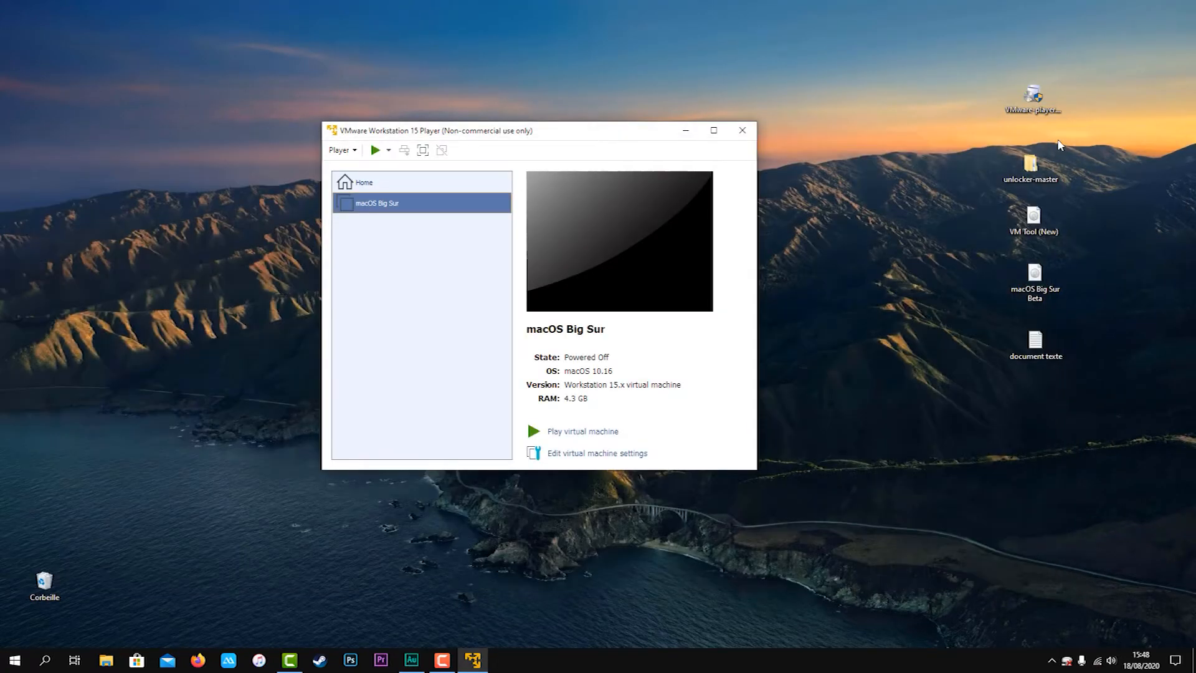
# Step: Start the macOS Big Sur virtual machine in VMware Workstation 15 Player
pyautogui.moveTo(600, 126); pyautogui.dragTo(645, 143)
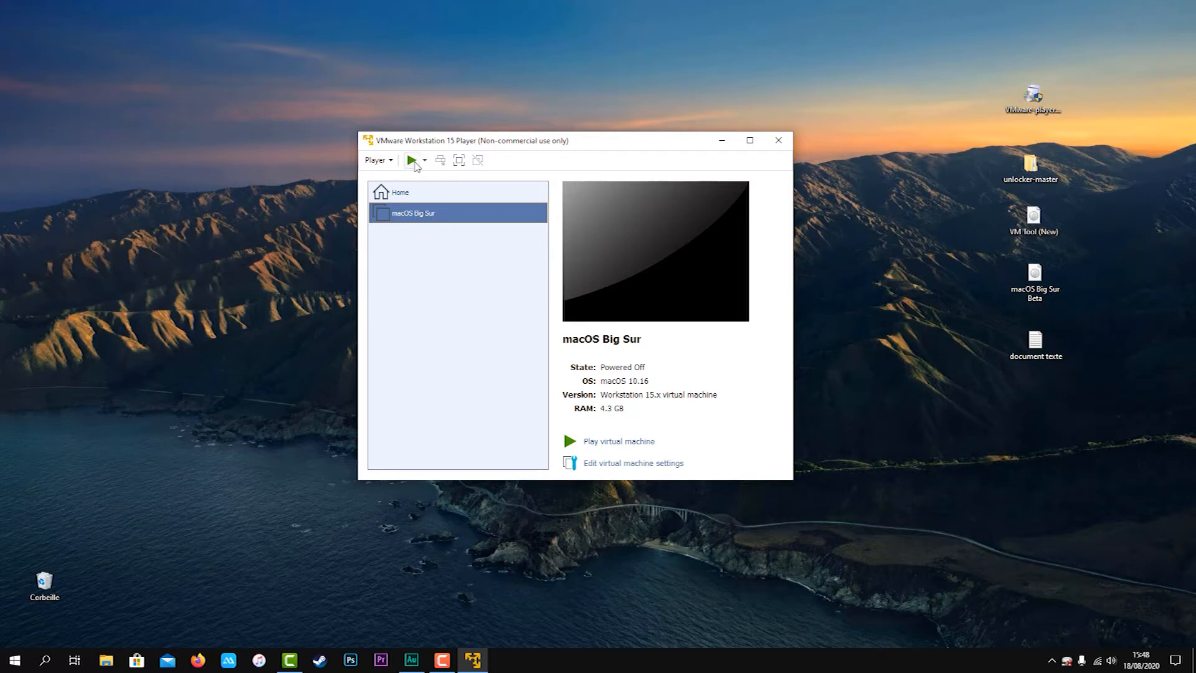
pyautogui.click(378, 160)
pyautogui.click(618, 145)
pyautogui.click(412, 161)
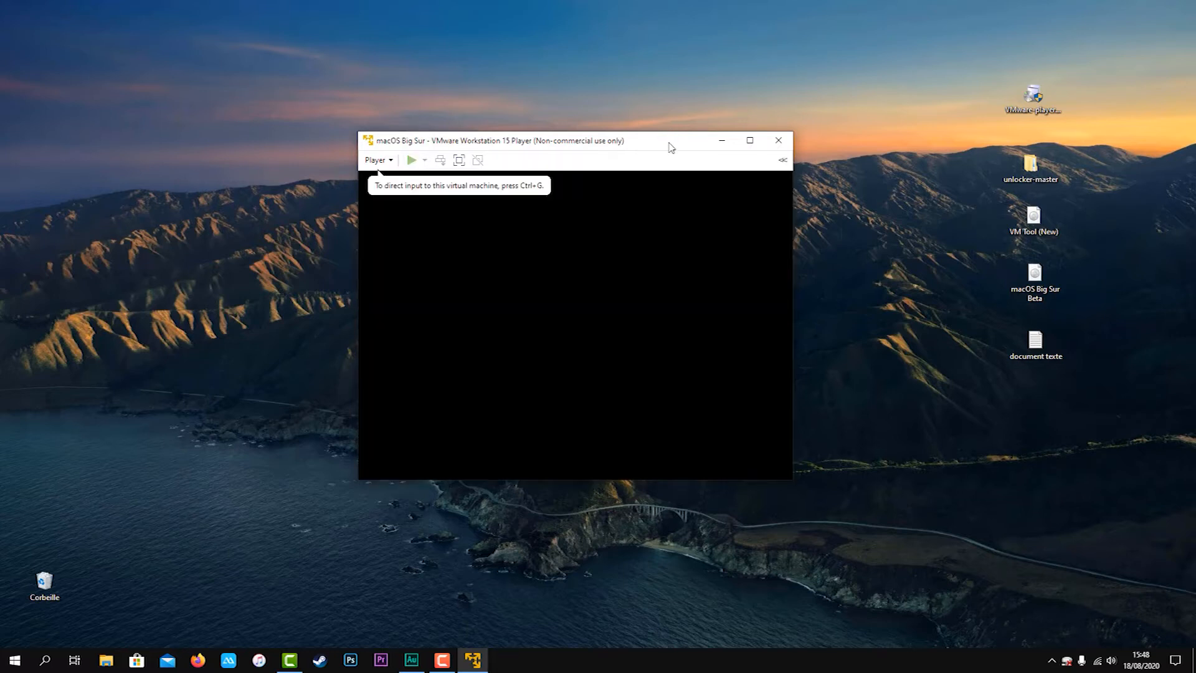
pyautogui.moveTo(671, 142); pyautogui.dragTo(542, 98)
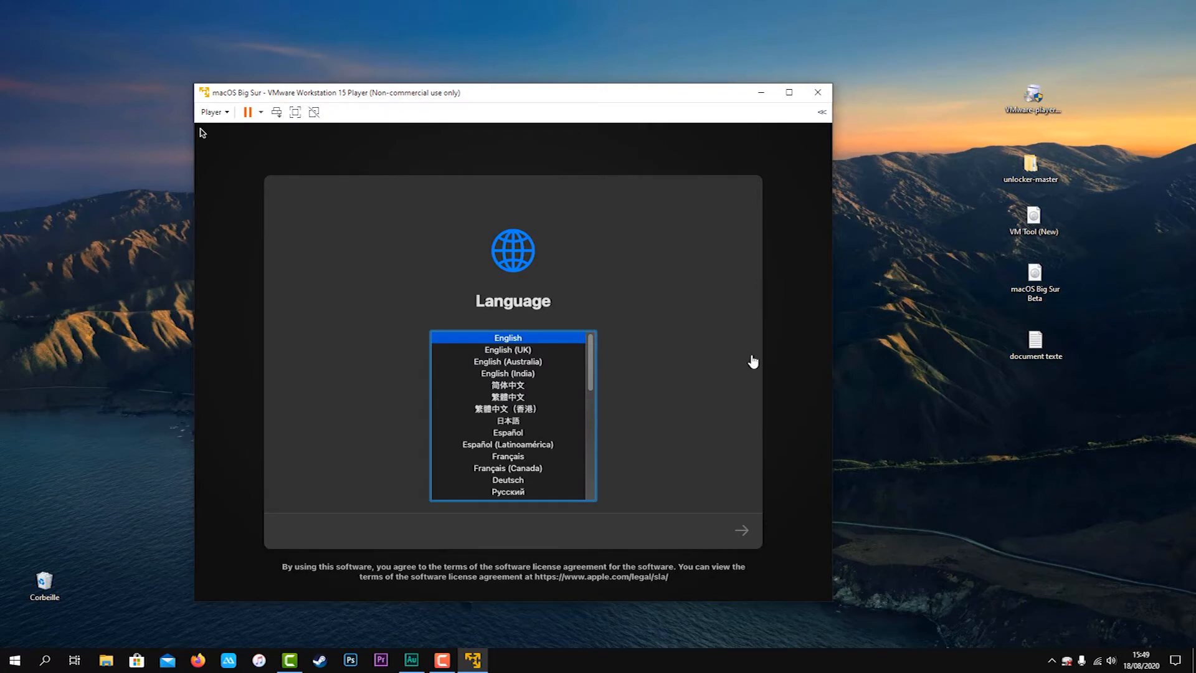
# Step: Choose Français as the macOS installer language and continue to the recovery options
pyautogui.click(592, 372)
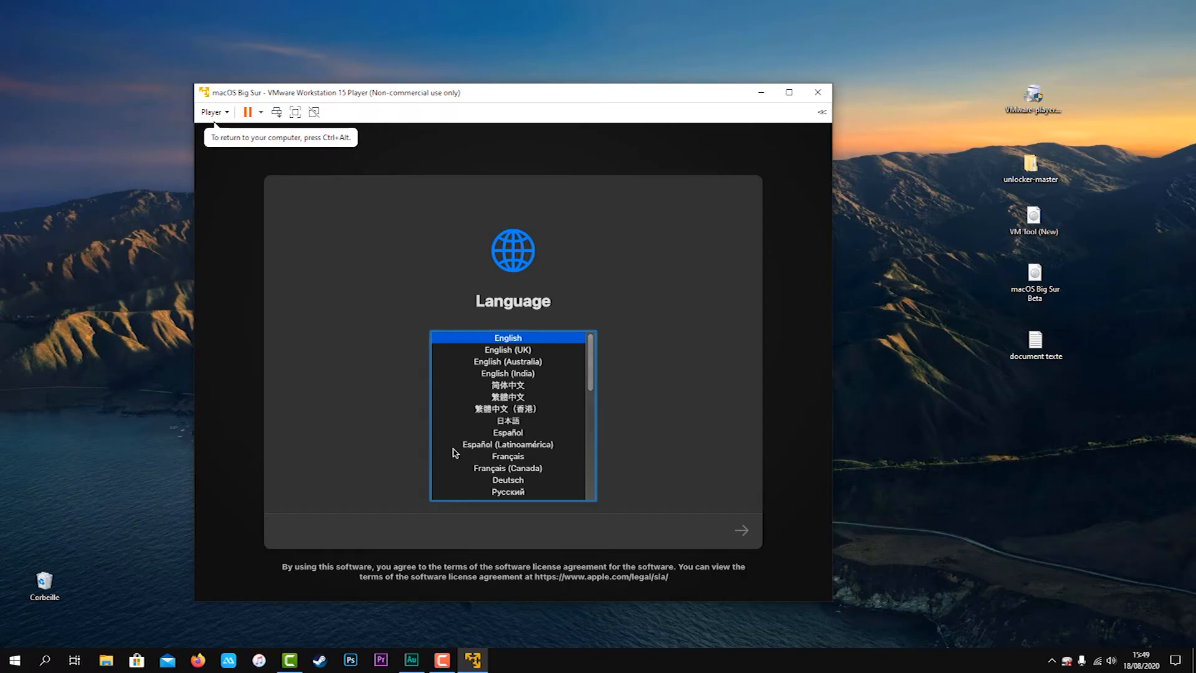
pyautogui.click(509, 459)
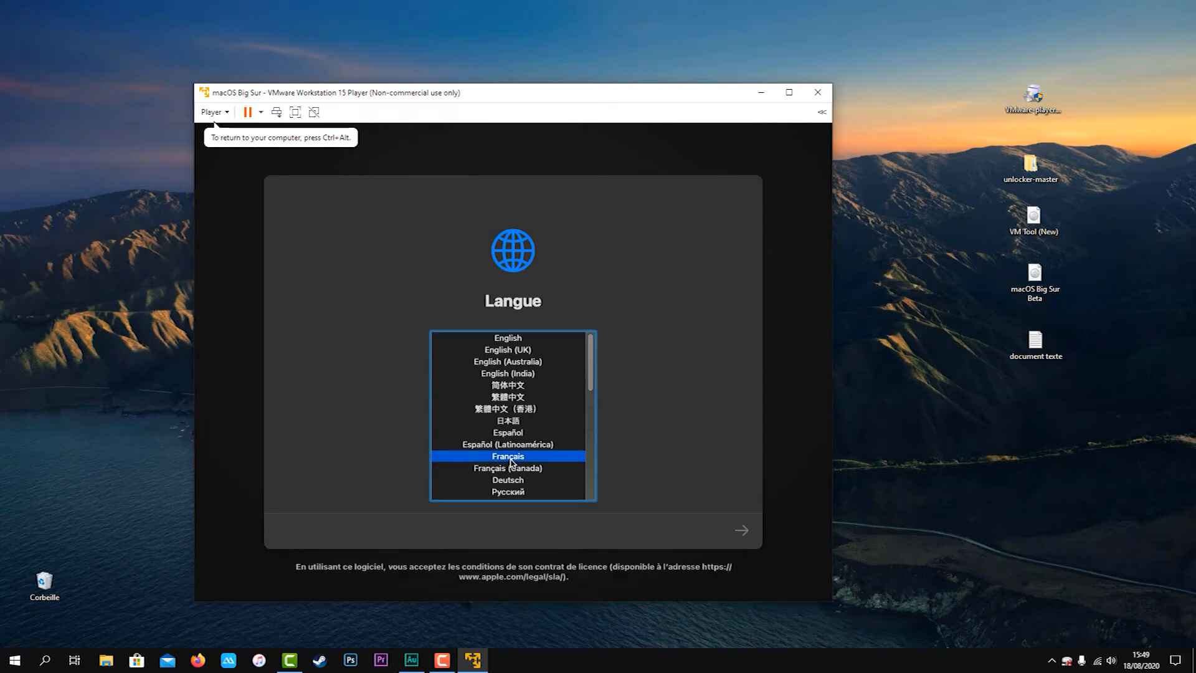
pyautogui.click(742, 533)
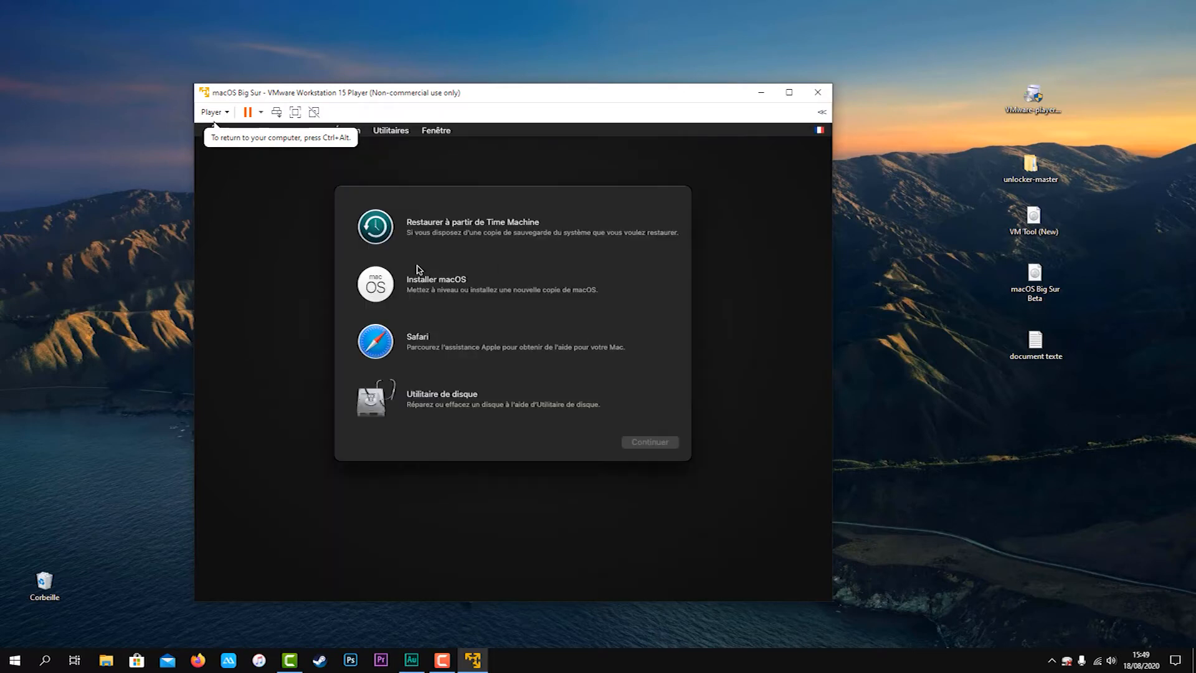
# Step: Erase VMware Virtual SATA Hard Drive Media with Utilitaire de disque, naming it Macos Big Sur in APFS format, and close the utility
pyautogui.click(446, 408)
pyautogui.click(647, 443)
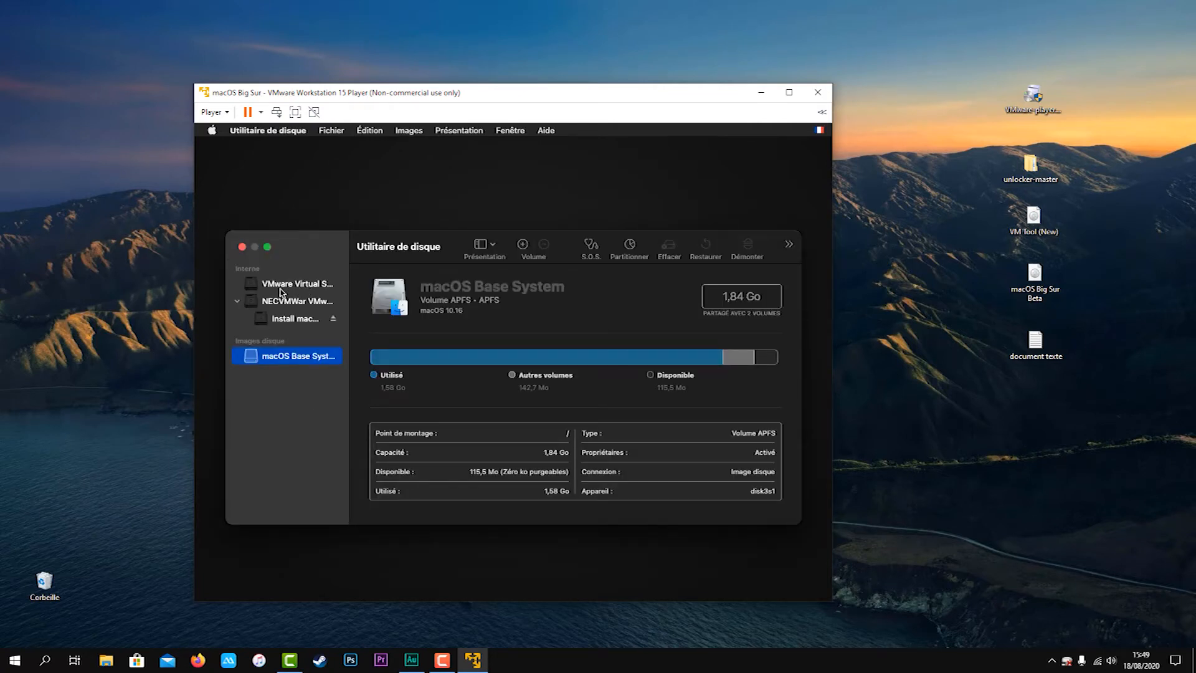
pyautogui.click(308, 289)
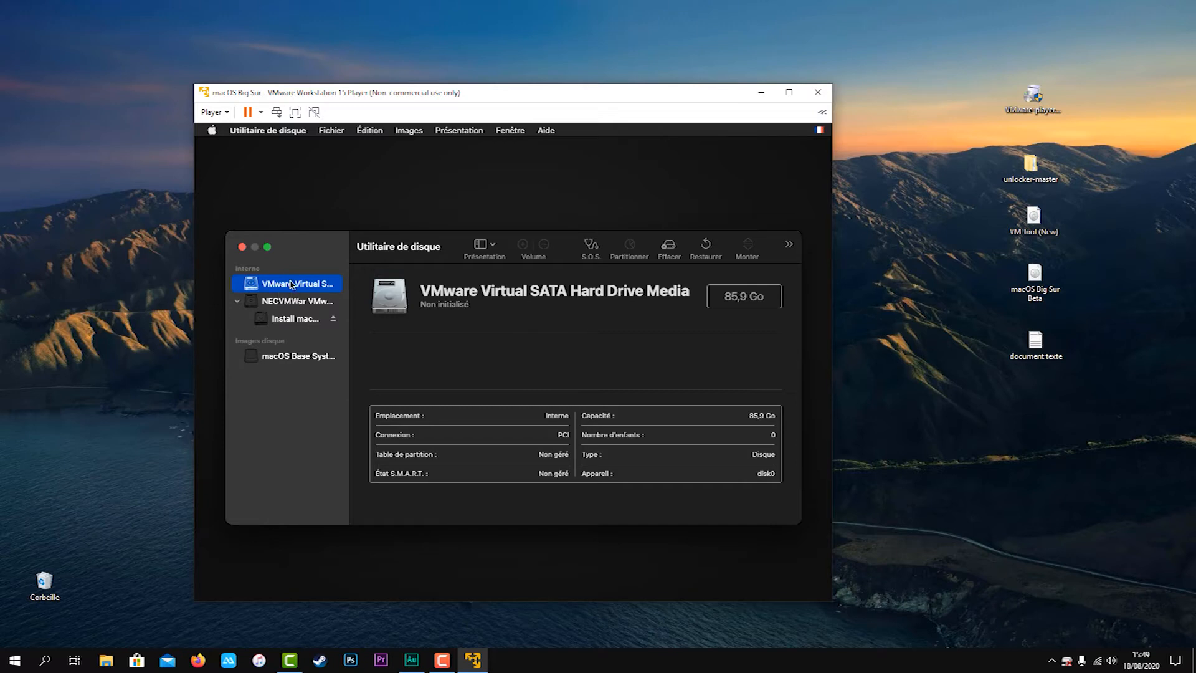
pyautogui.click(668, 245)
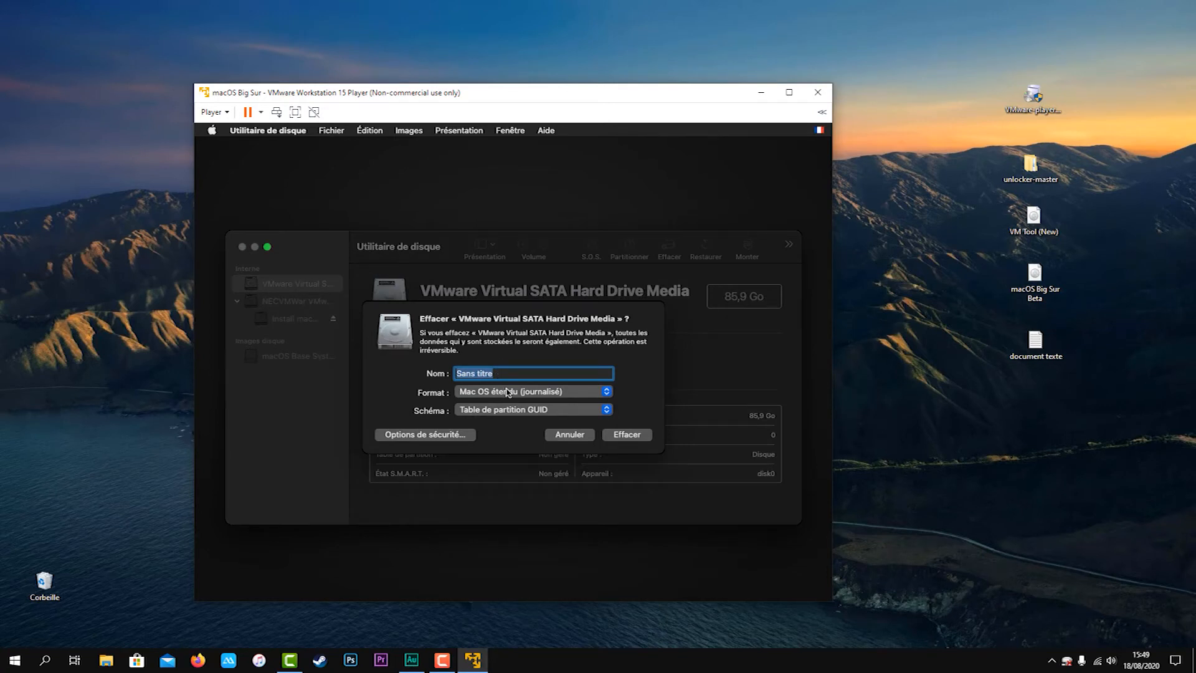
pyautogui.write('m')
pyautogui.press('BackSpace')
pyautogui.write('Macos Big Sur')
pyautogui.click(525, 396)
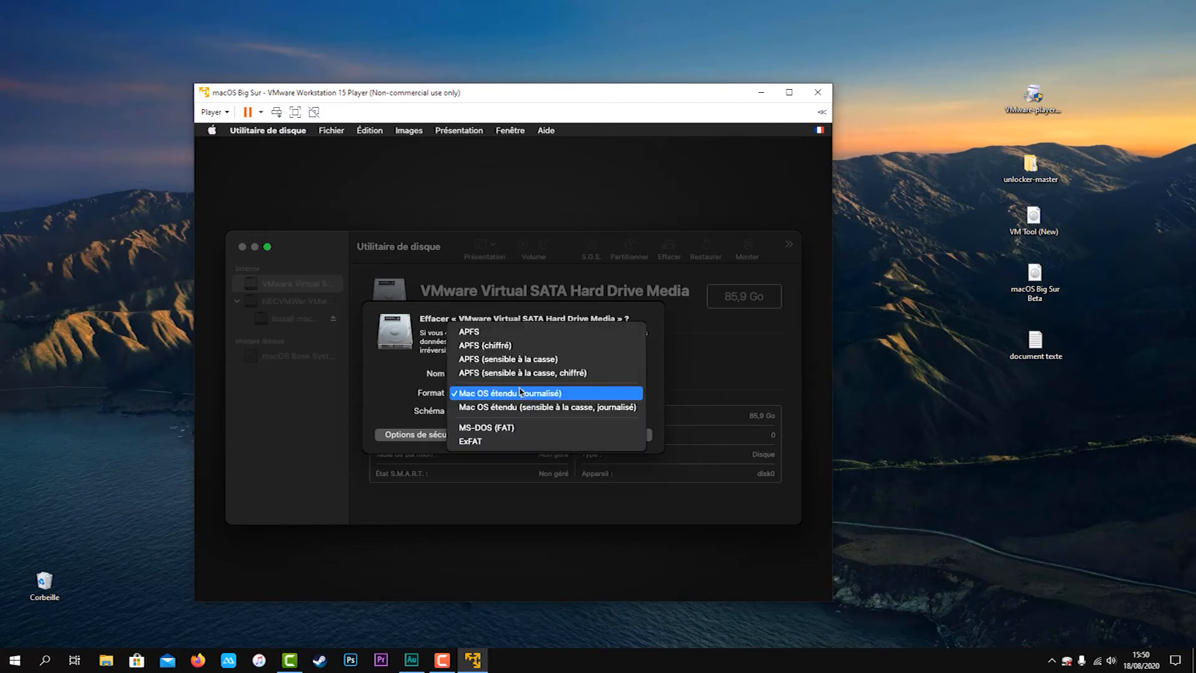
pyautogui.click(488, 336)
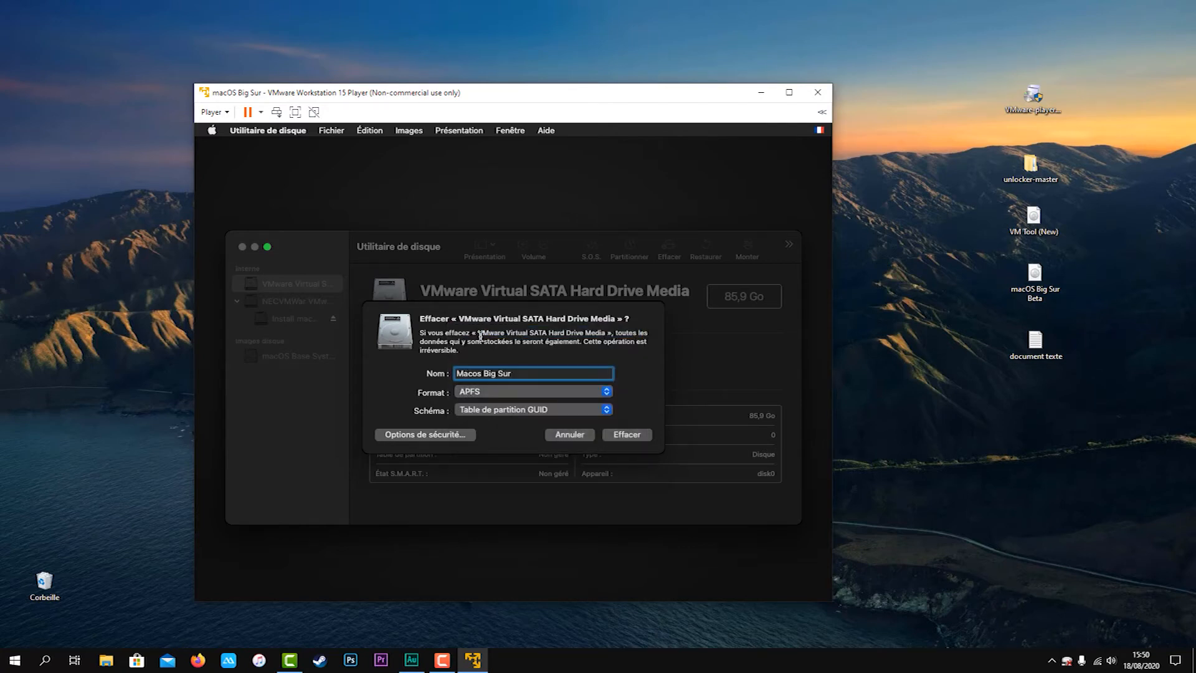
pyautogui.click(629, 434)
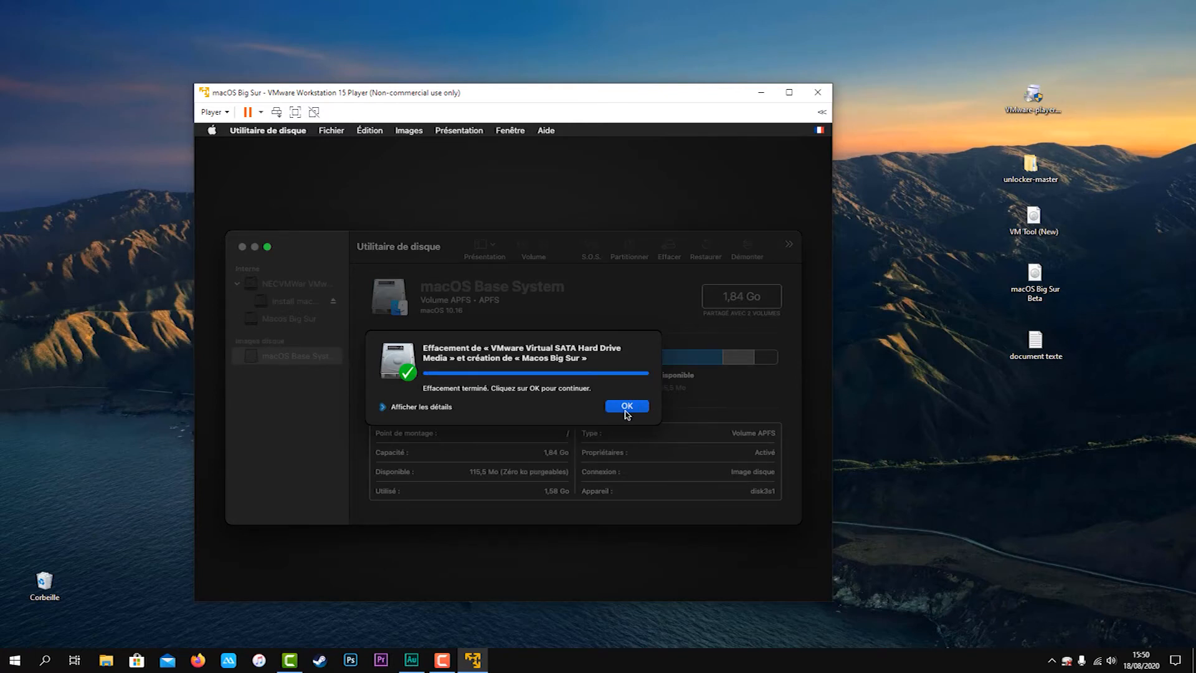
pyautogui.click(626, 408)
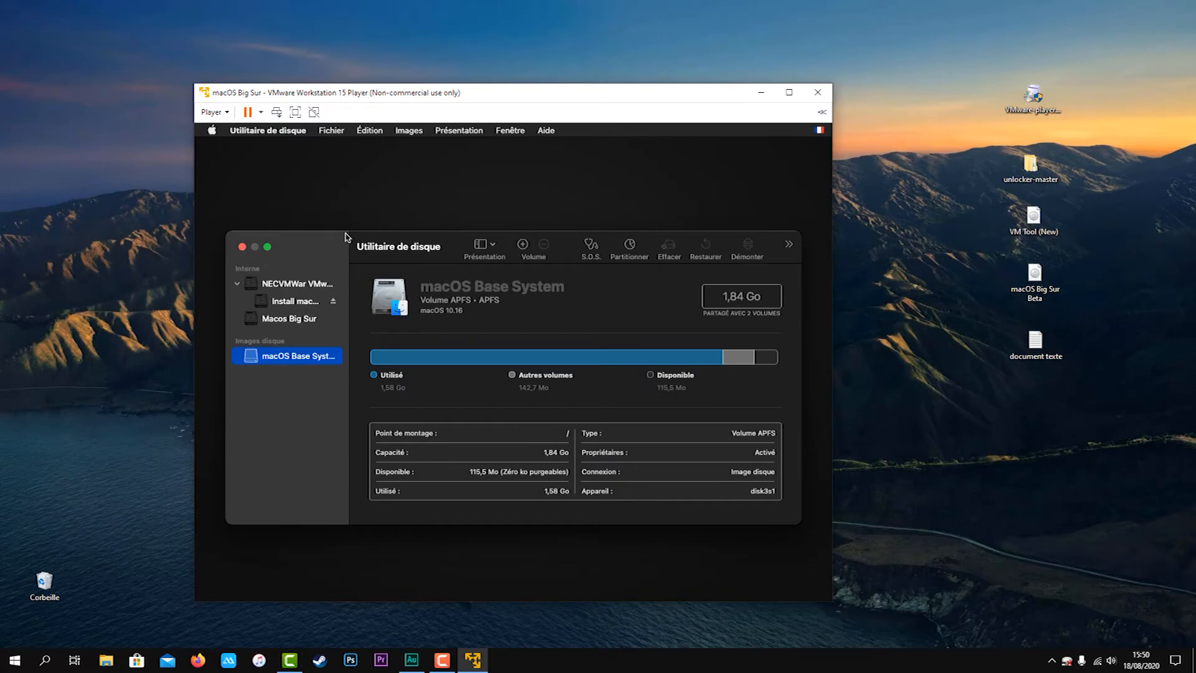
pyautogui.click(242, 247)
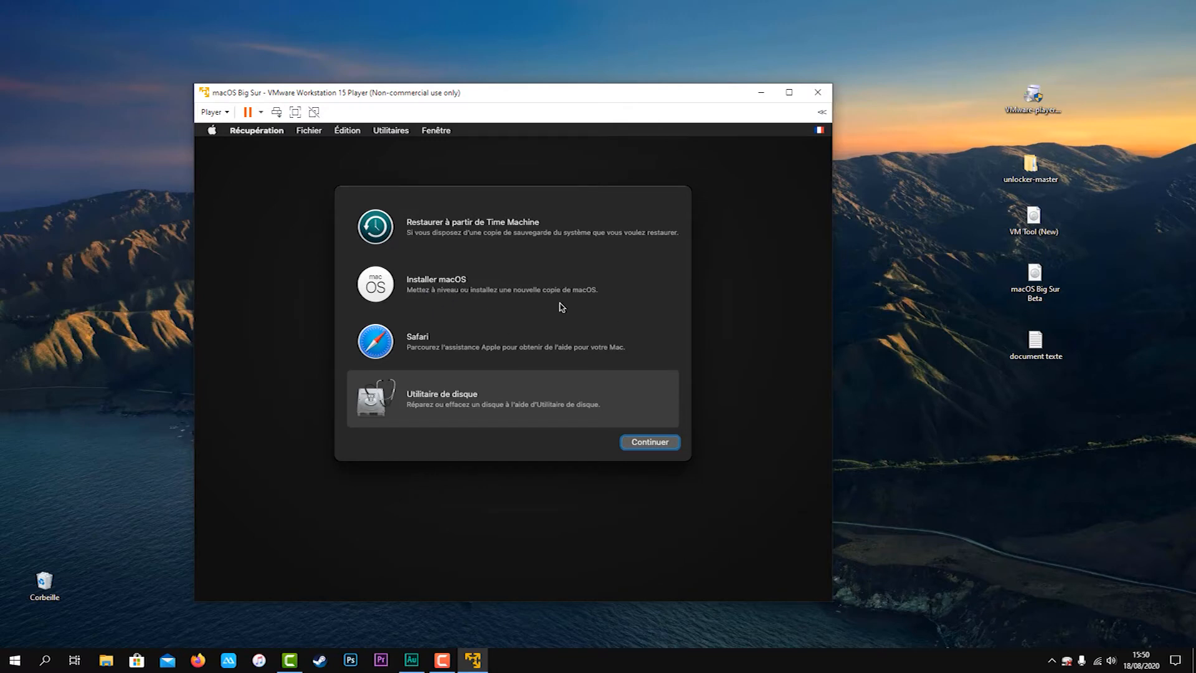
# Step: Launch Installer macOS from the recovery options and accept the macOS Beta licence agreement
pyautogui.click(440, 289)
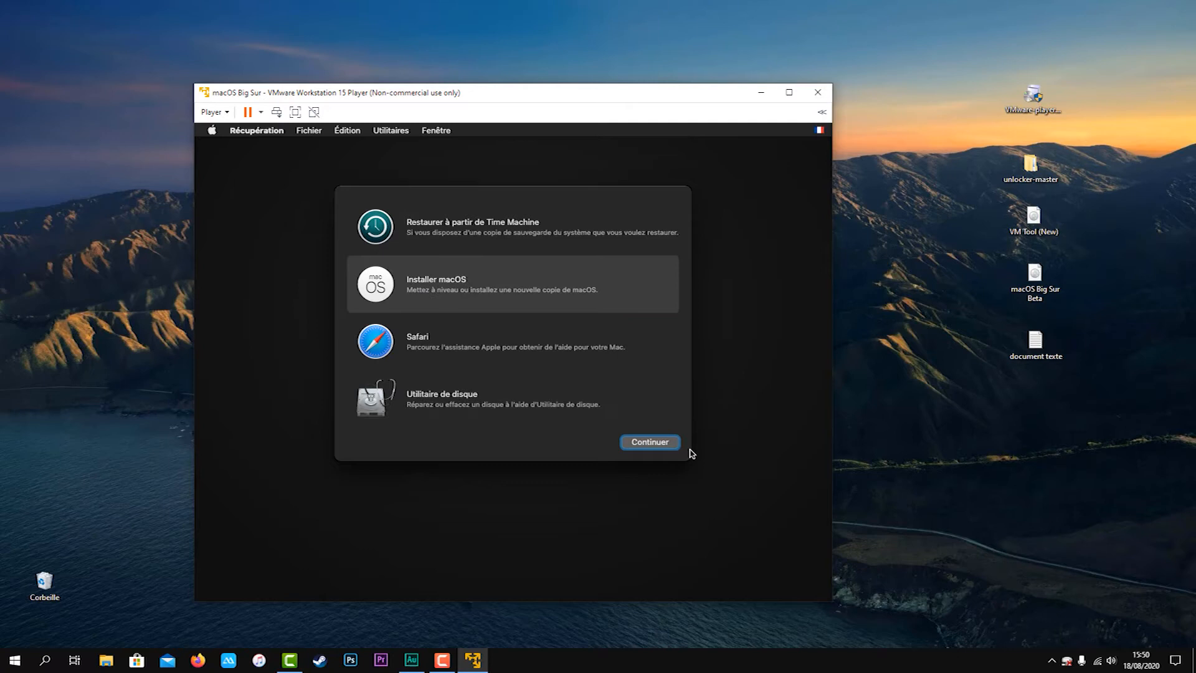
pyautogui.click(663, 443)
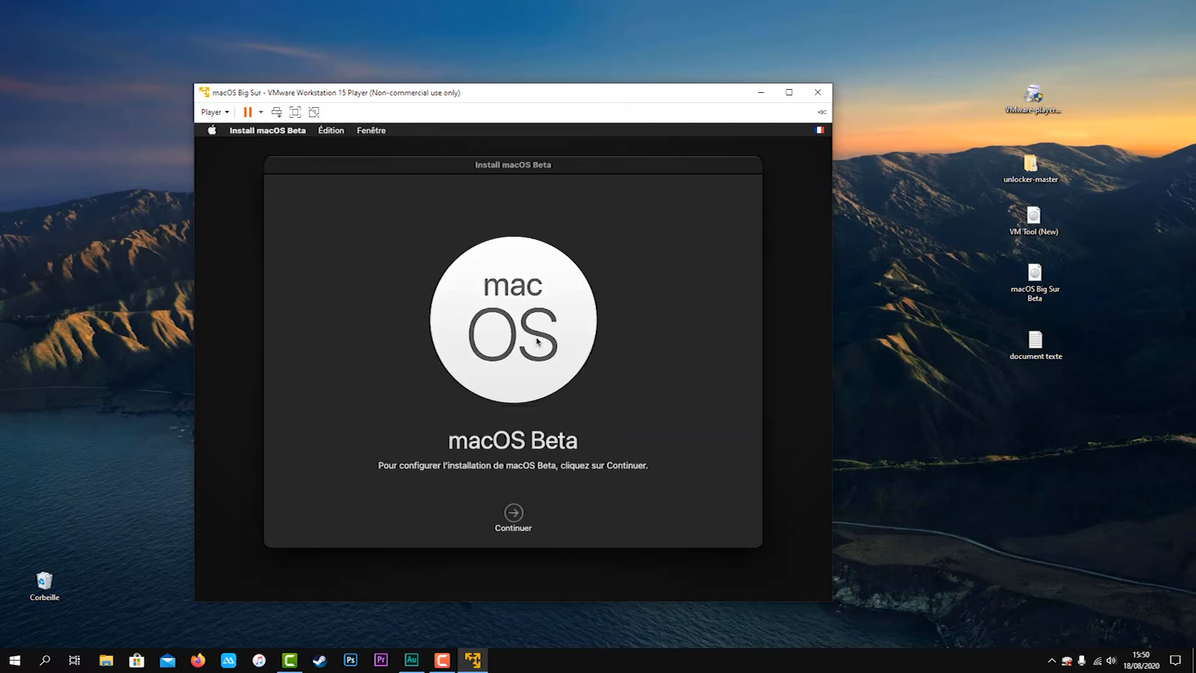
pyautogui.click(512, 515)
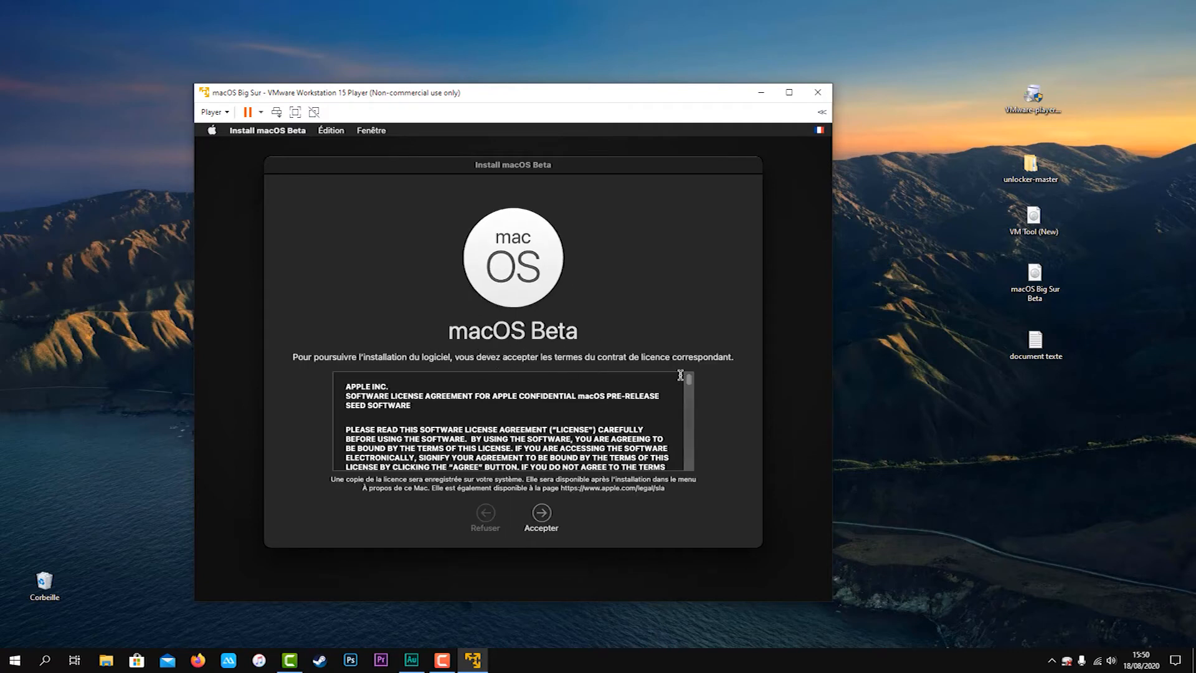
pyautogui.click(541, 514)
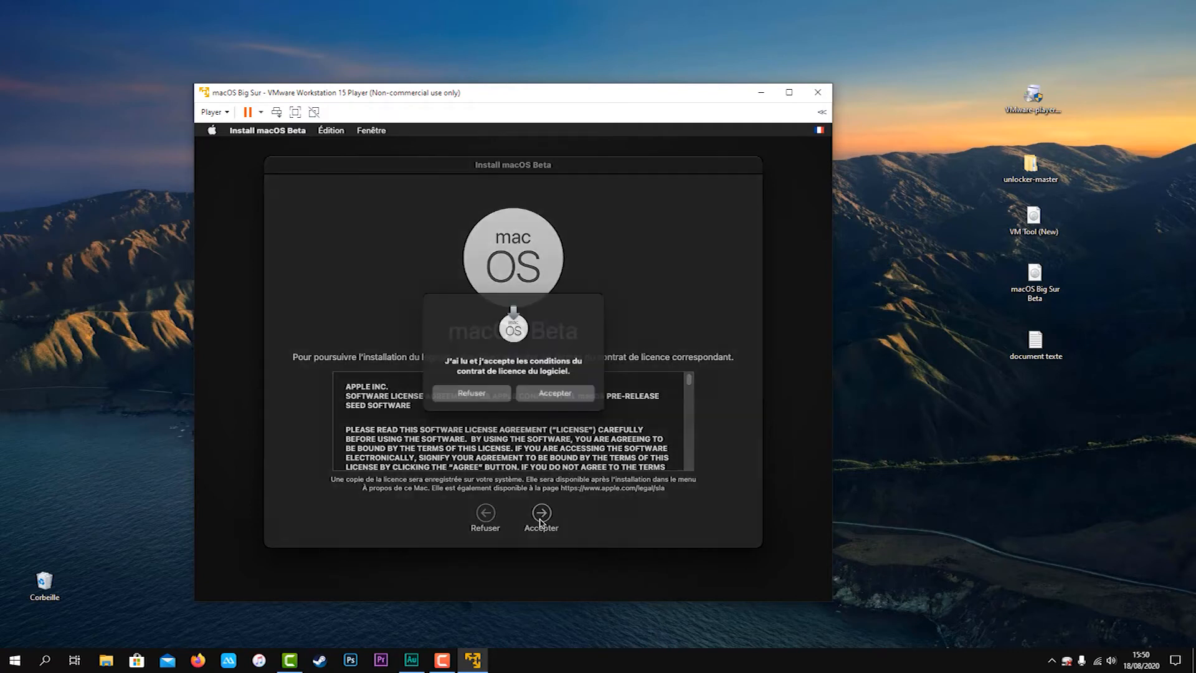
pyautogui.click(574, 402)
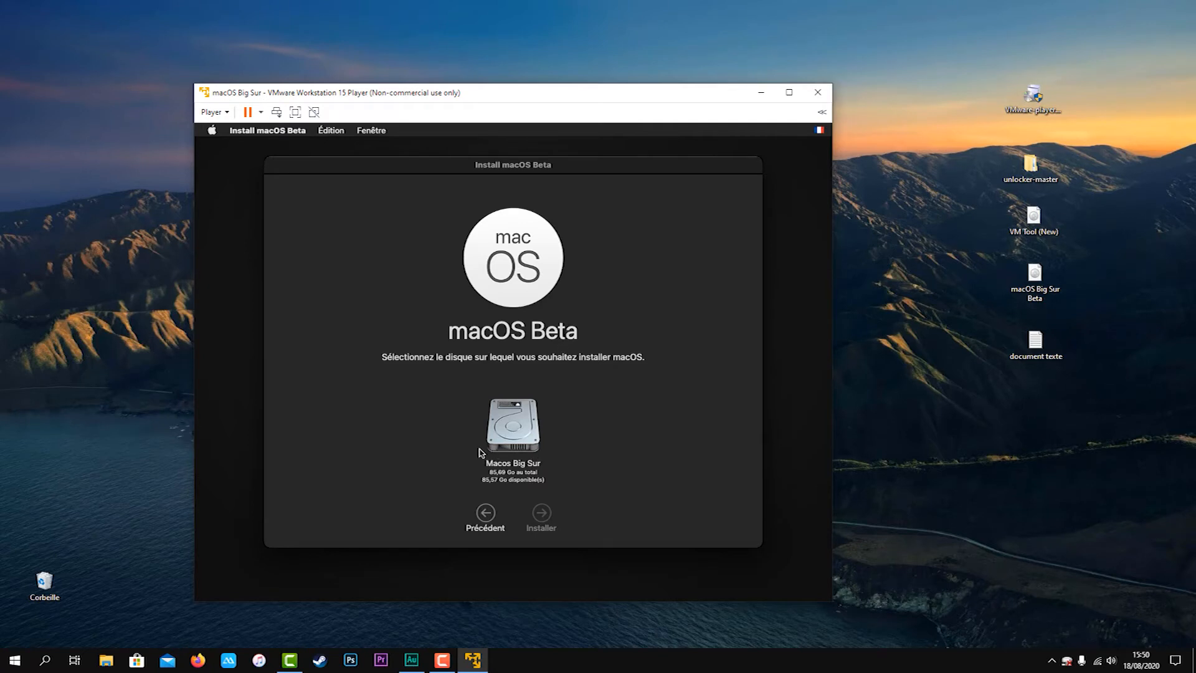
# Step: Start installing macOS Beta on the Macos Big Sur disk and postpone the VMware Tools reminder
pyautogui.click(517, 444)
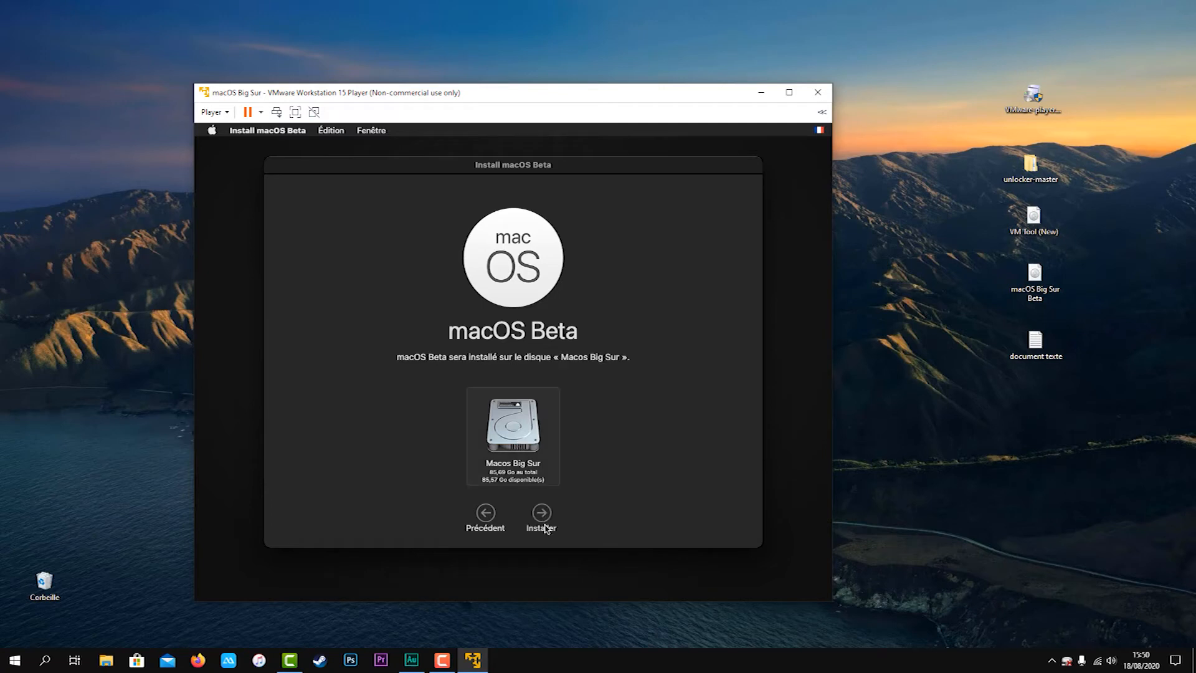
pyautogui.click(543, 520)
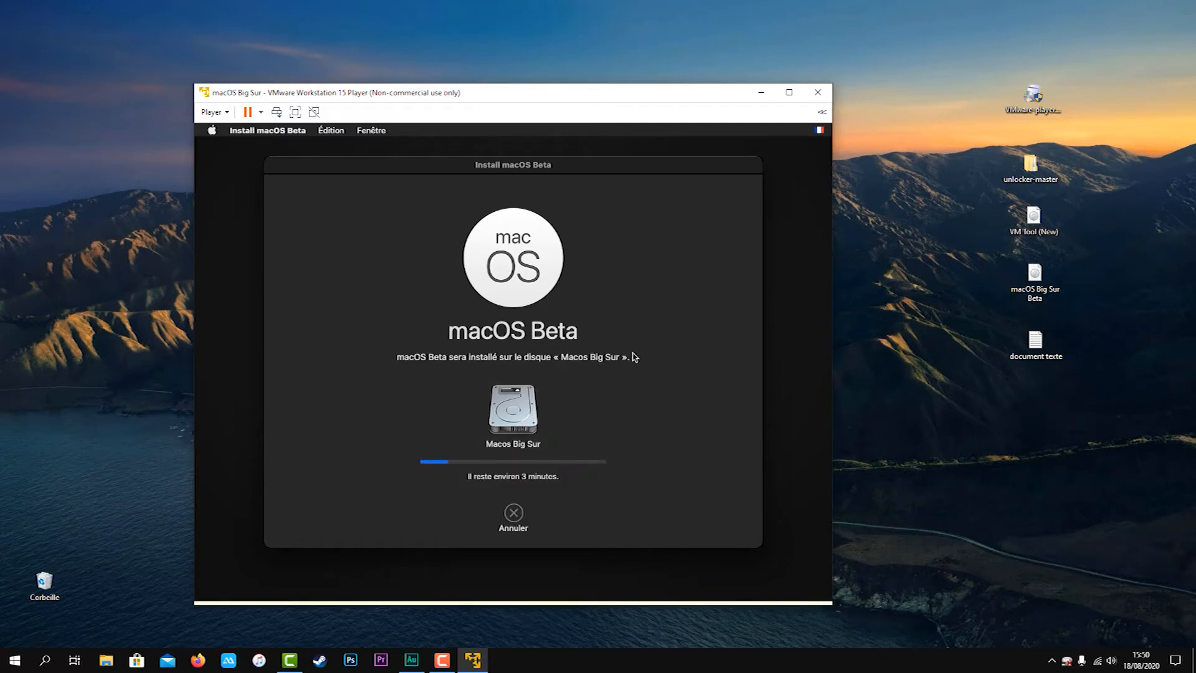
pyautogui.hotkey('ctrl', 'alt')
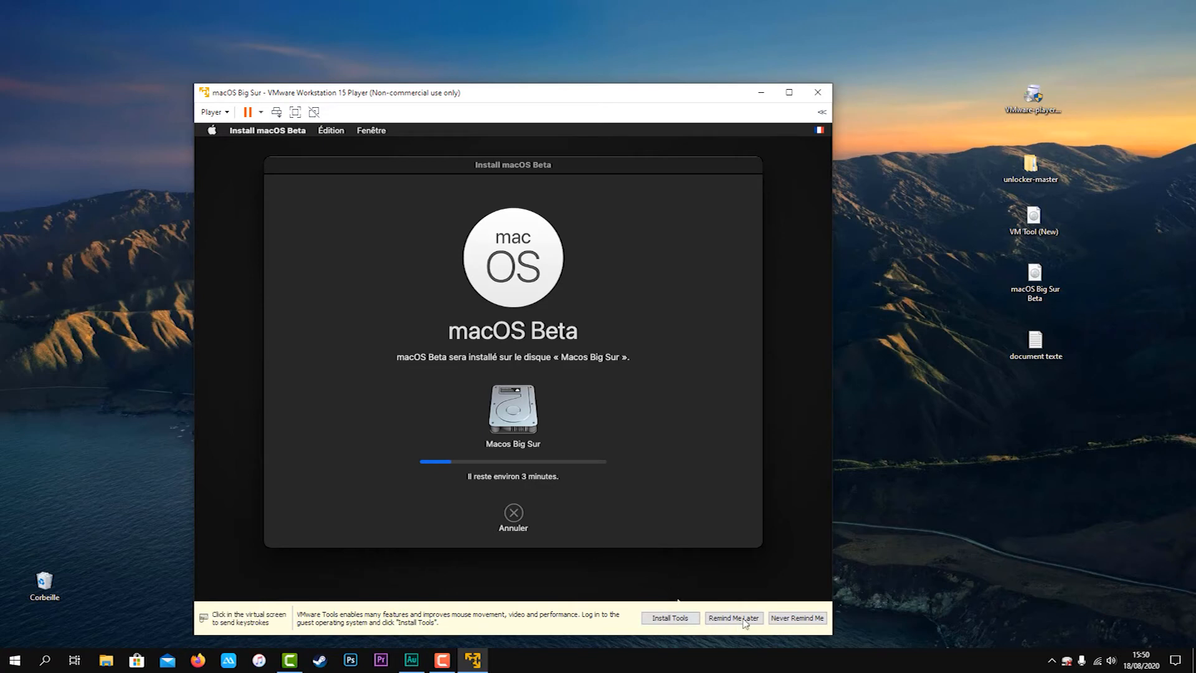
pyautogui.click(743, 618)
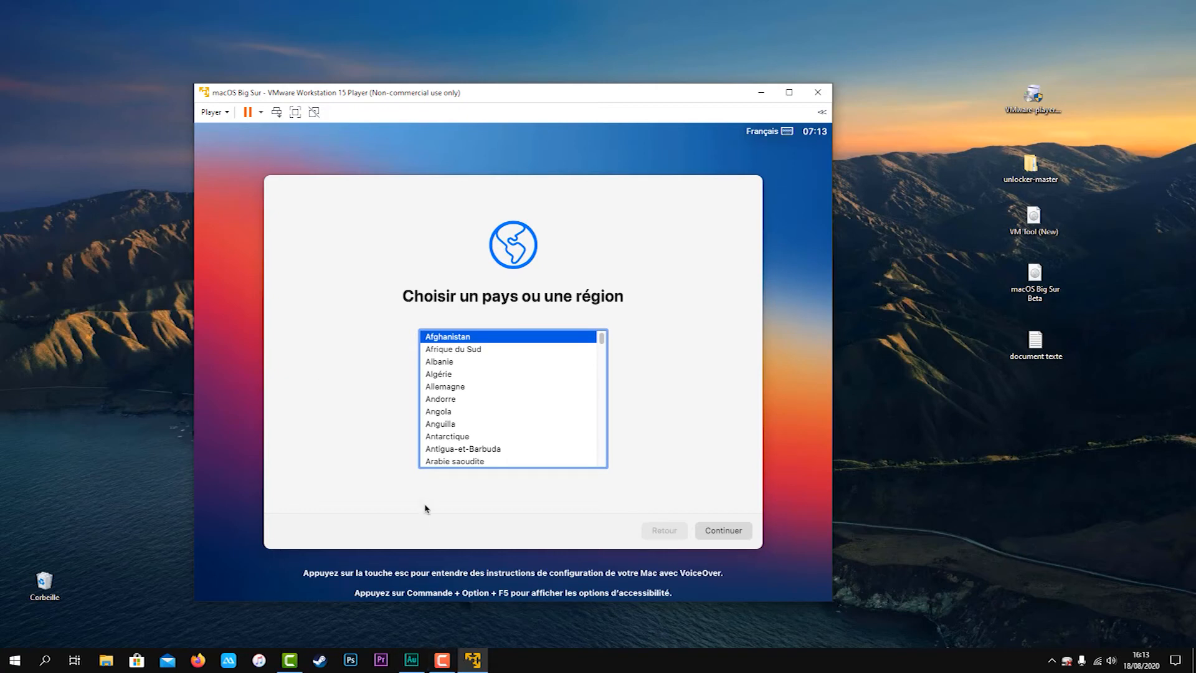
# Step: Set the country to France and accept the proposed French language and input settings
pyautogui.moveTo(607, 342); pyautogui.dragTo(619, 371)
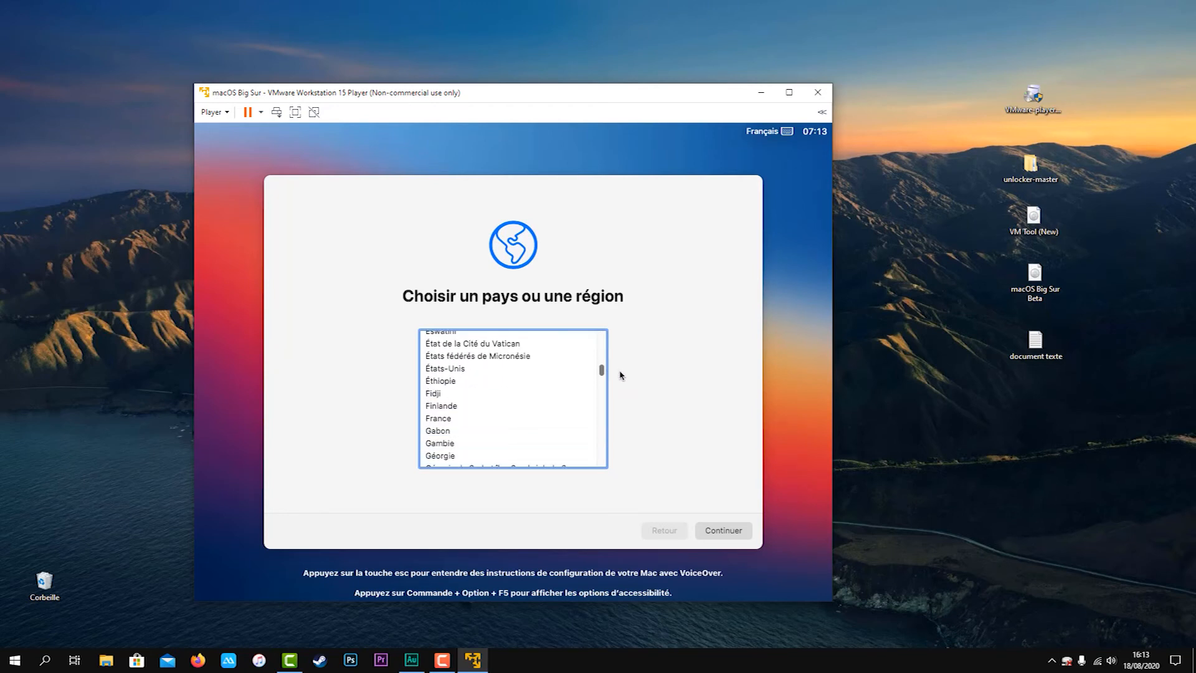
pyautogui.click(439, 420)
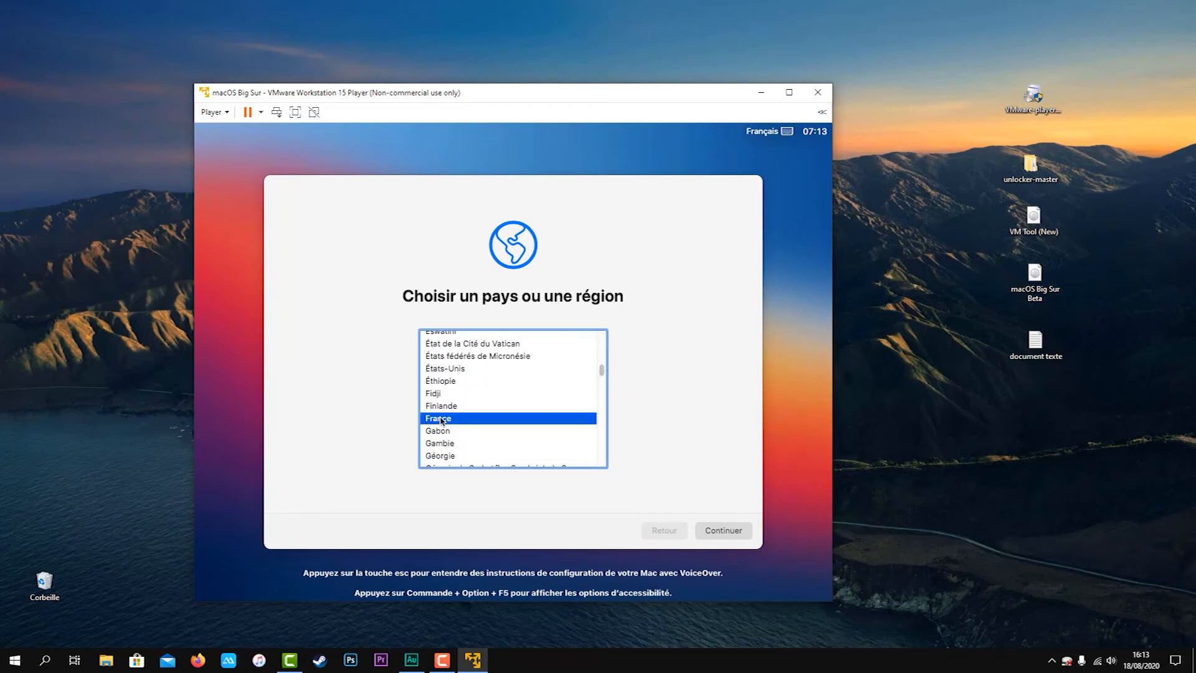
pyautogui.click(739, 539)
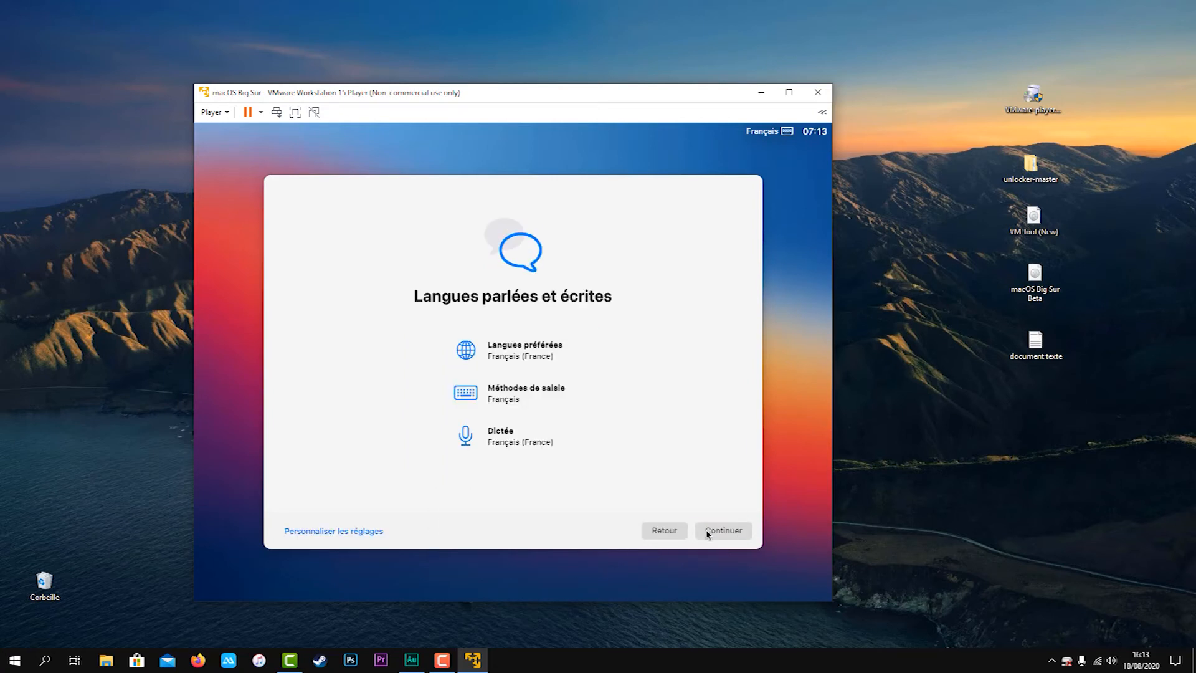
pyautogui.click(735, 533)
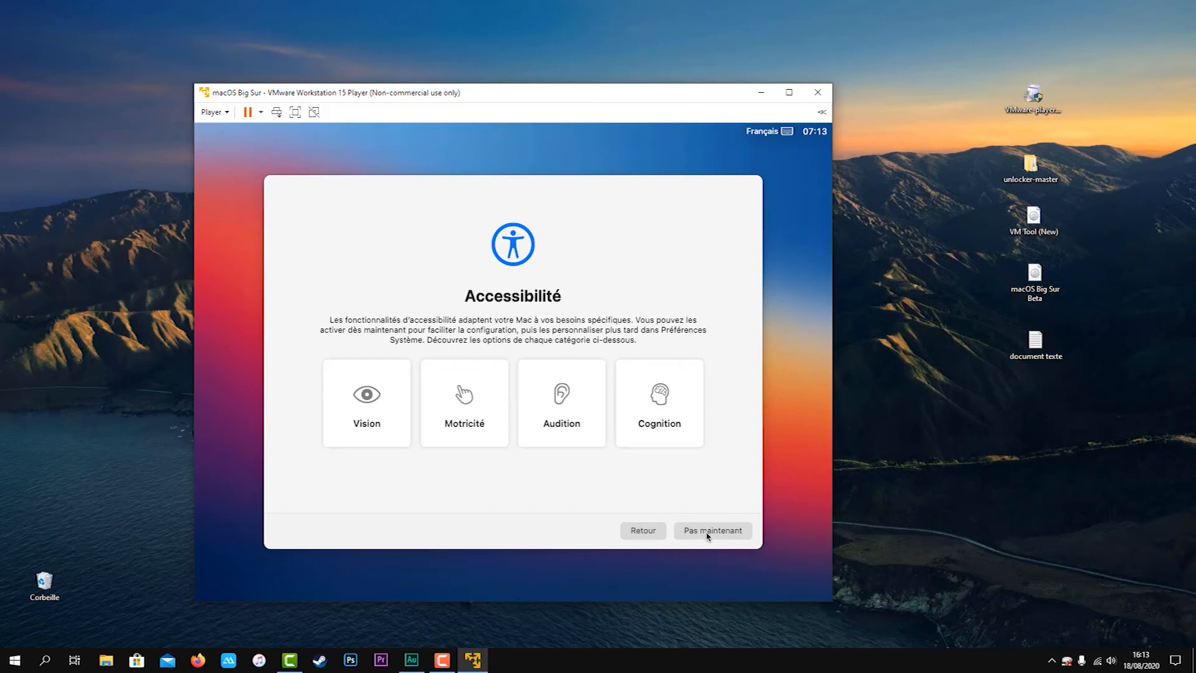
# Step: Skip the accessibility, migration assistant and Apple ID sign-in pages of the macOS setup
pyautogui.click(708, 532)
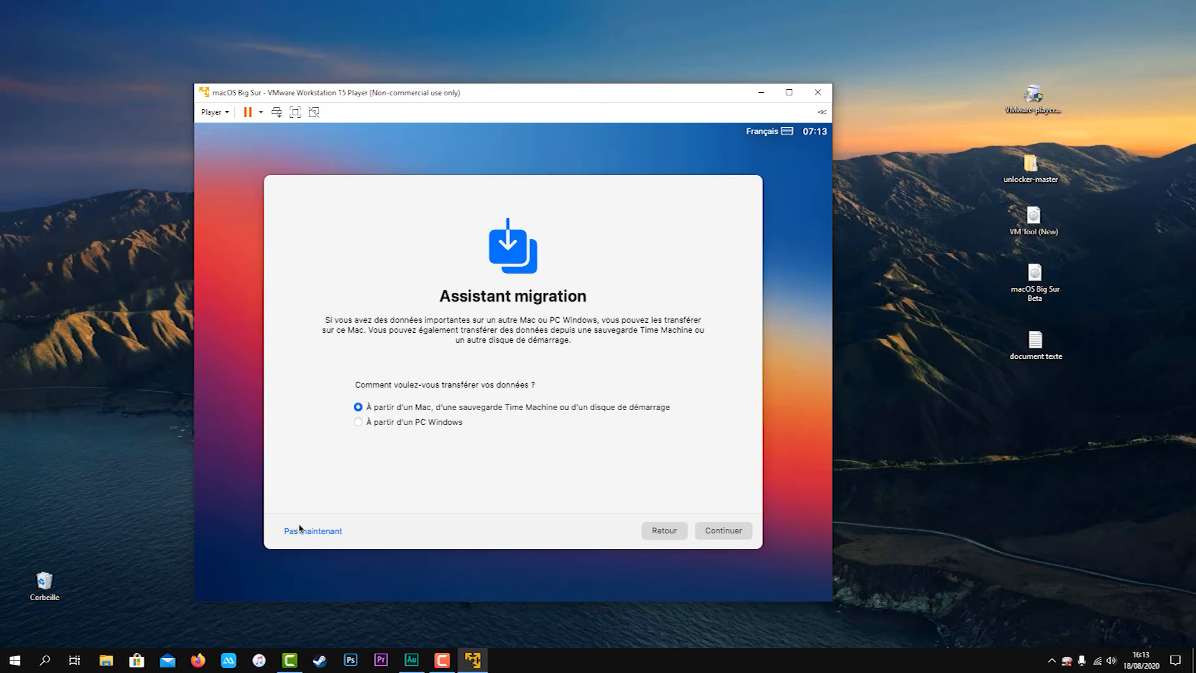
pyautogui.click(328, 538)
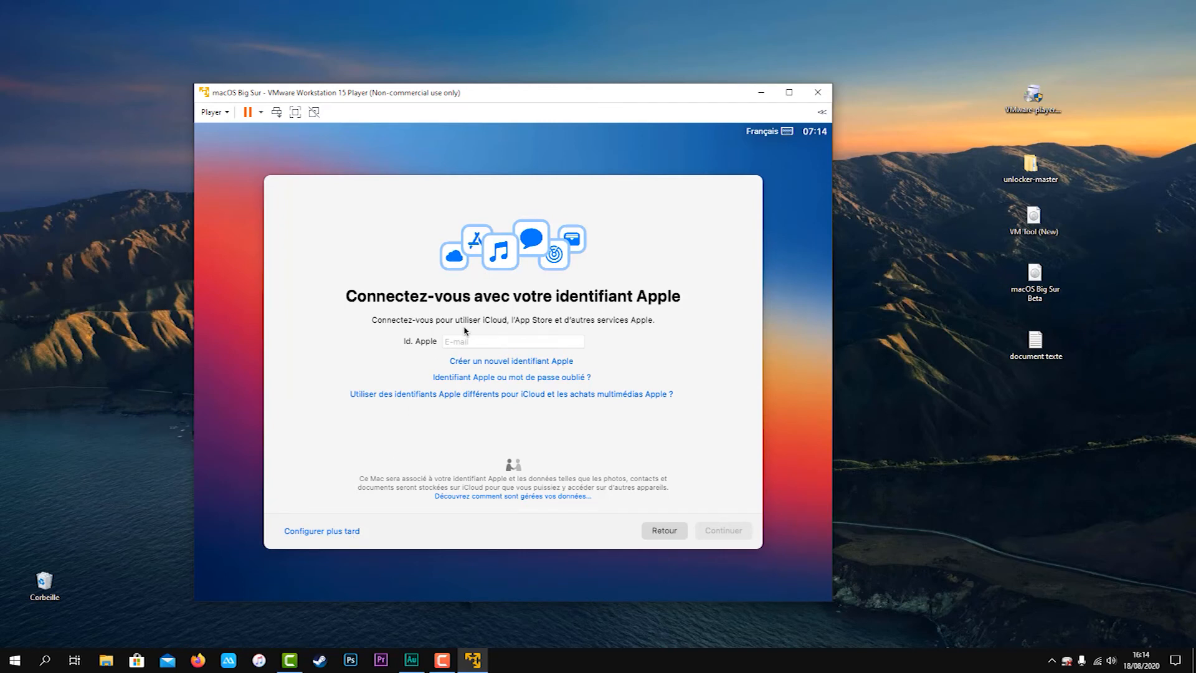
pyautogui.click(324, 532)
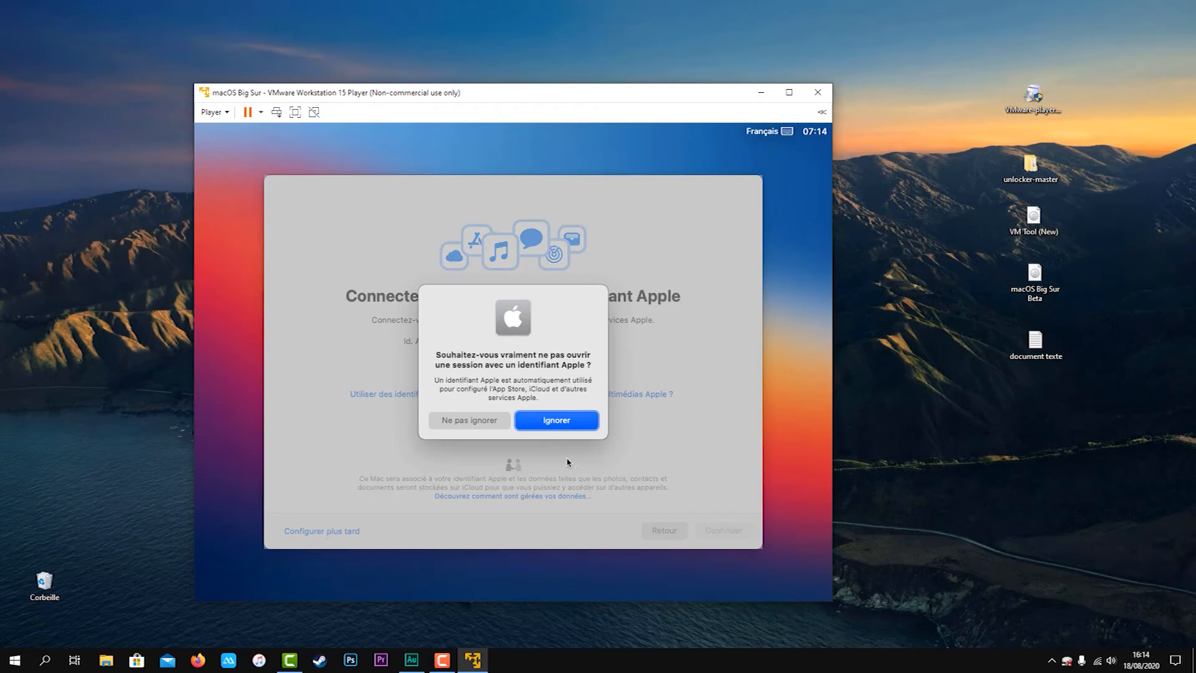
pyautogui.click(562, 421)
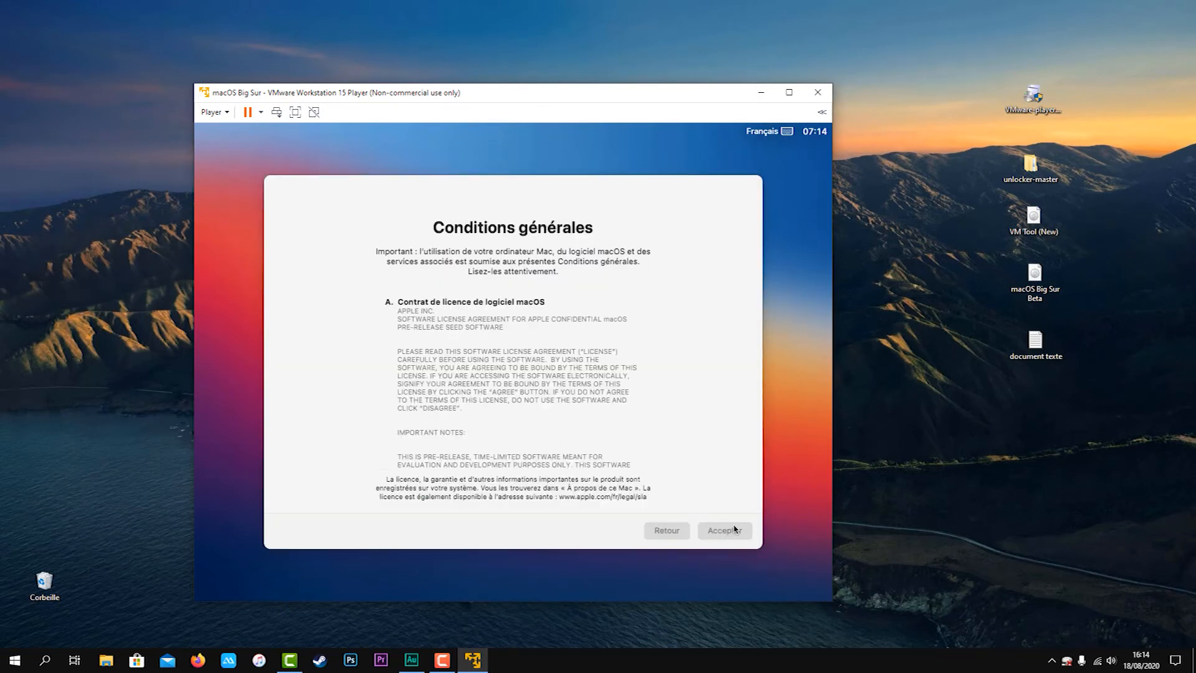
# Step: Accept the macOS terms and licence agreement and create the Alltutos computer account with a confirmed password
pyautogui.click(736, 537)
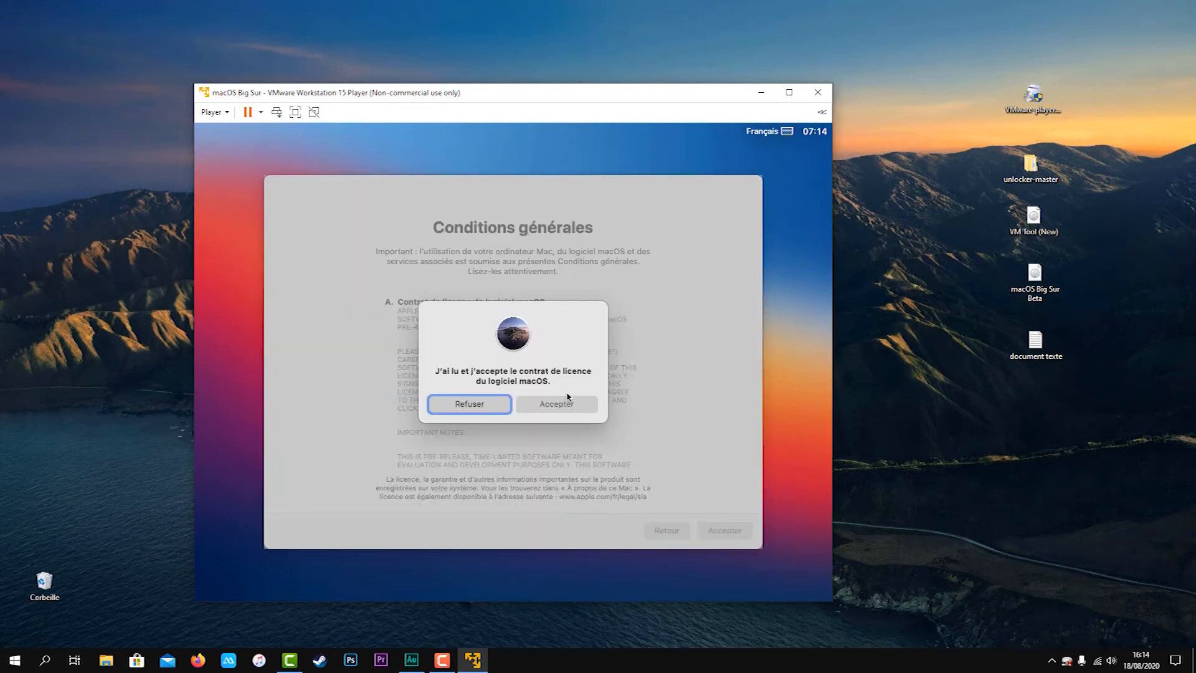
pyautogui.click(581, 409)
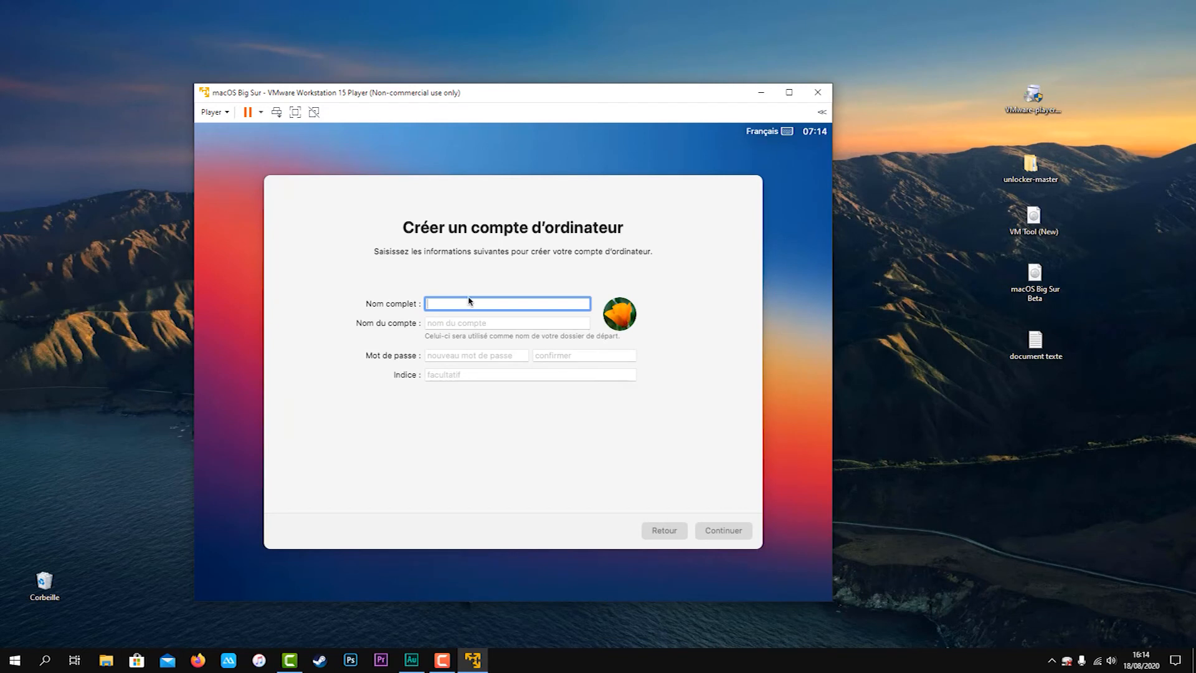
pyautogui.write('Alltutos')
pyautogui.click(488, 356)
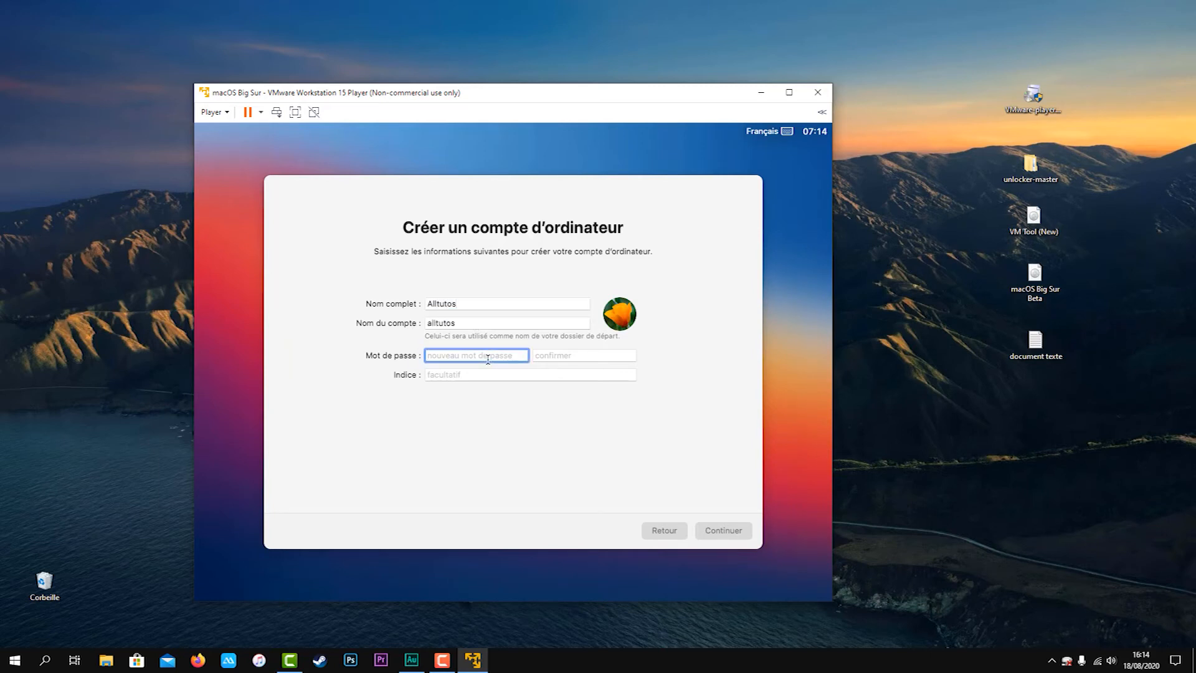
pyautogui.write('a')
pyautogui.click(623, 357)
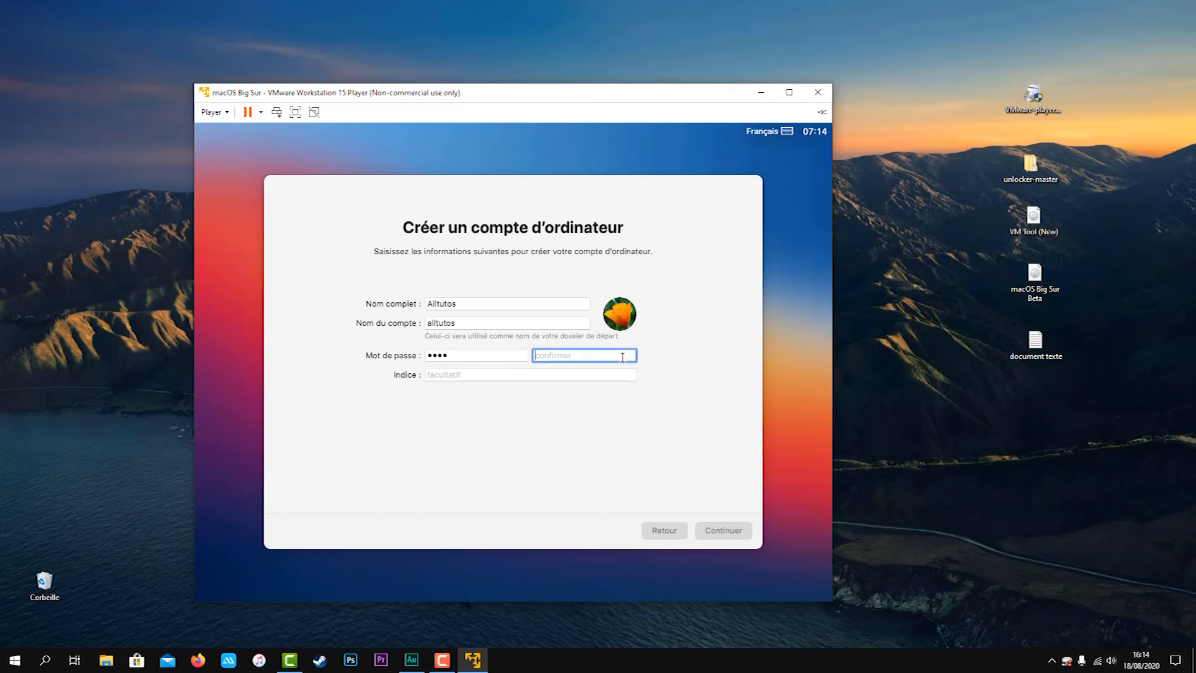
pyautogui.write('aa')
pyautogui.click(722, 533)
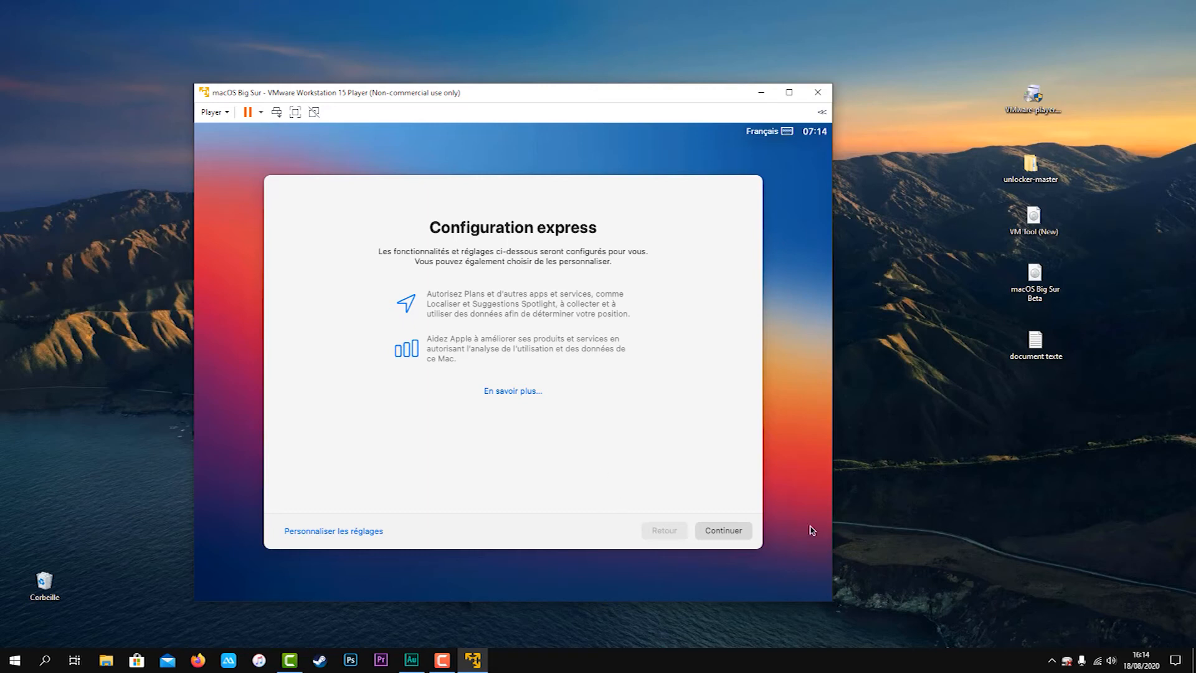
# Step: Accept the express configuration and analytics settings and continue the macOS setup with Ask Siri turned off
pyautogui.click(737, 538)
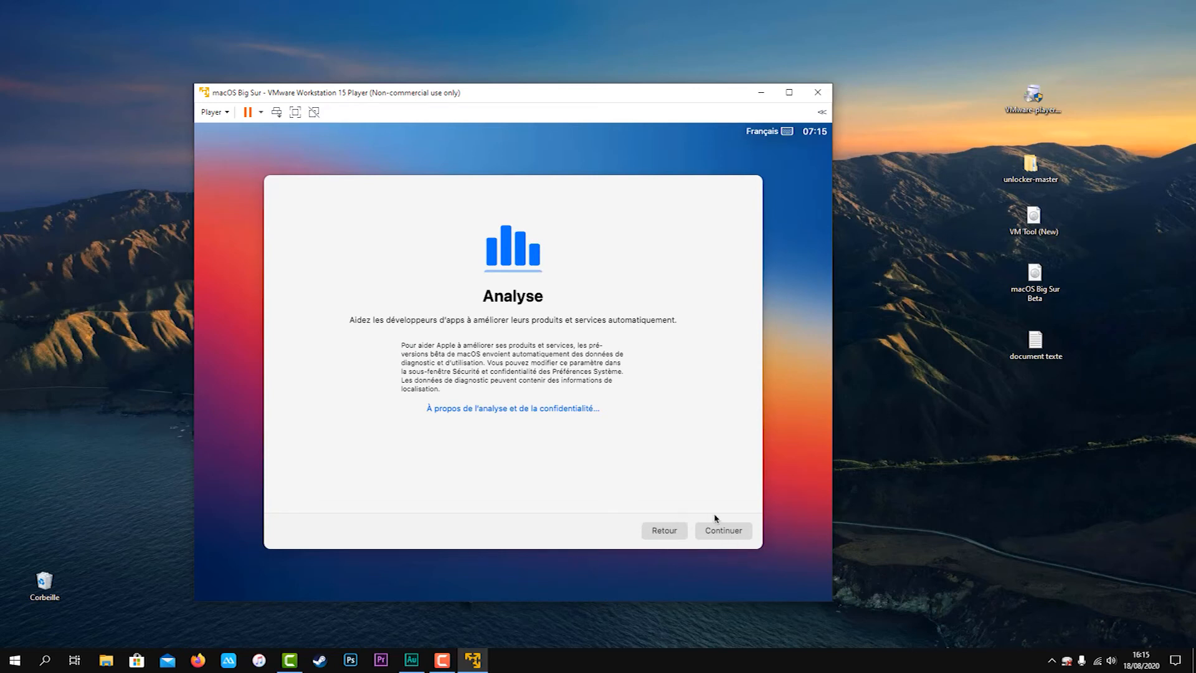
pyautogui.click(726, 533)
pyautogui.click(727, 533)
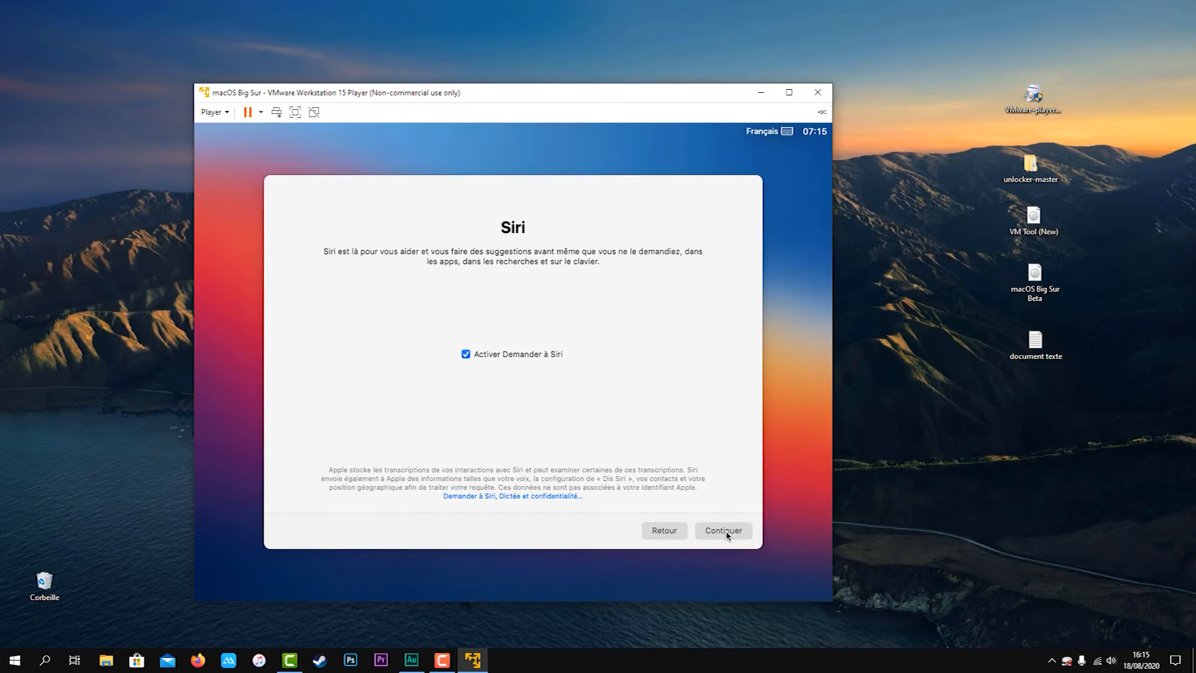
pyautogui.click(468, 355)
pyautogui.click(716, 537)
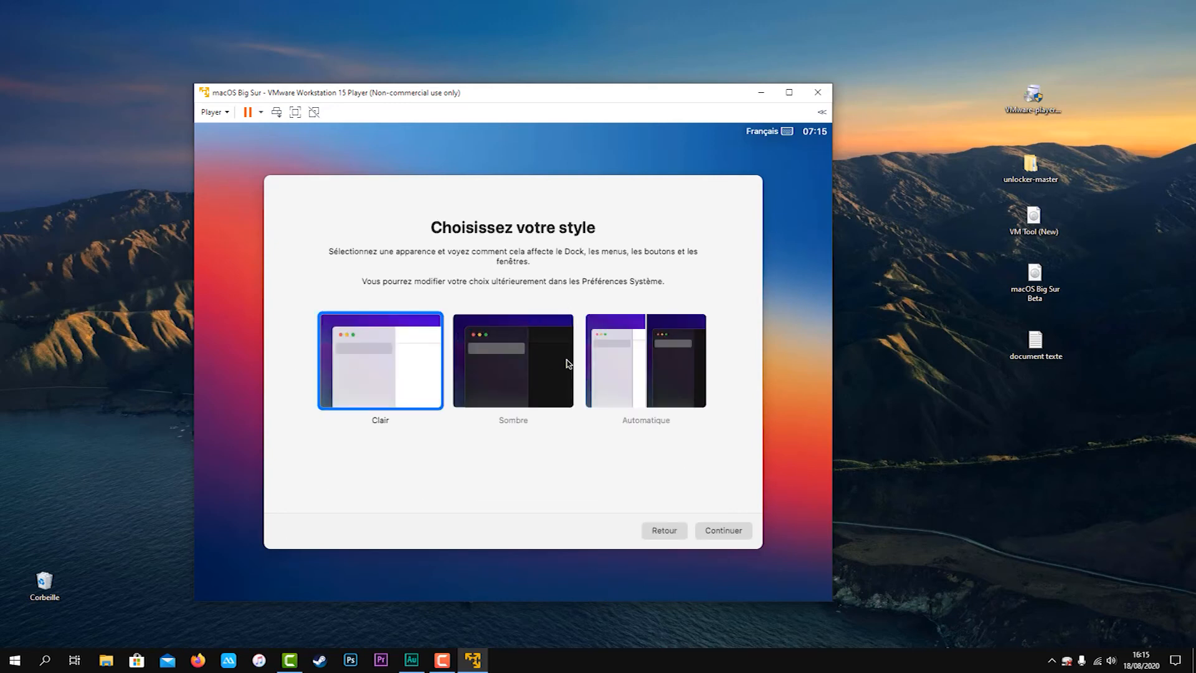
# Step: Choose the Clair appearance and continue to the macOS desktop
pyautogui.click(527, 386)
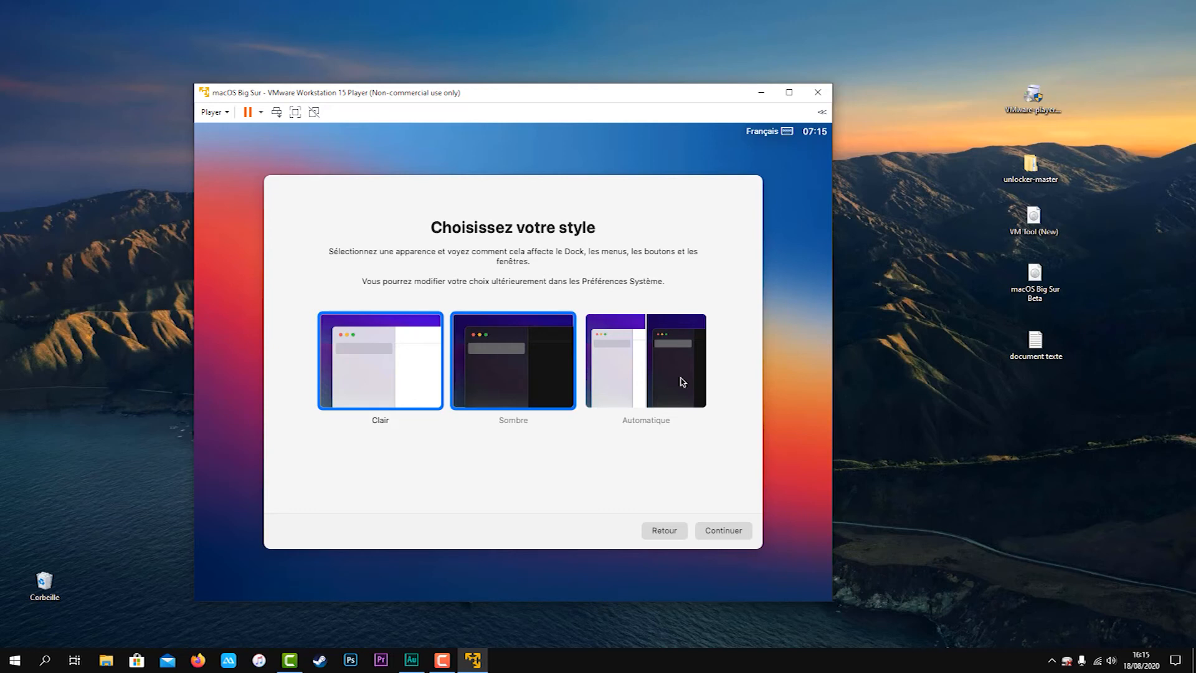
pyautogui.click(376, 373)
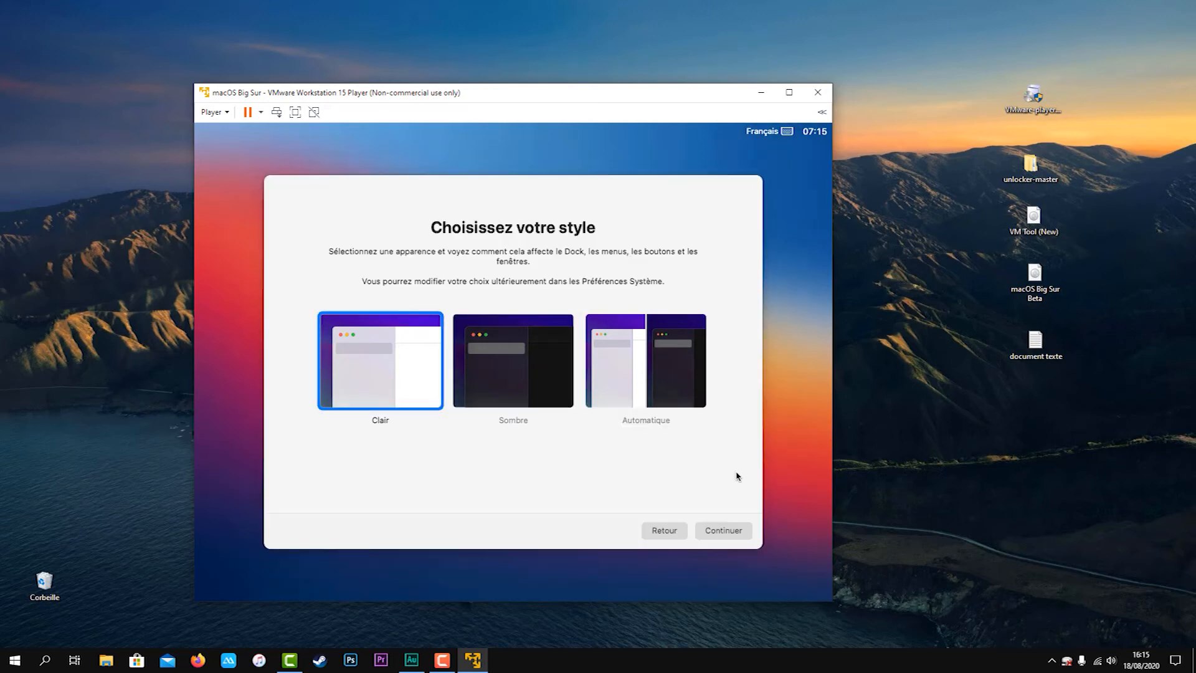
pyautogui.click(723, 531)
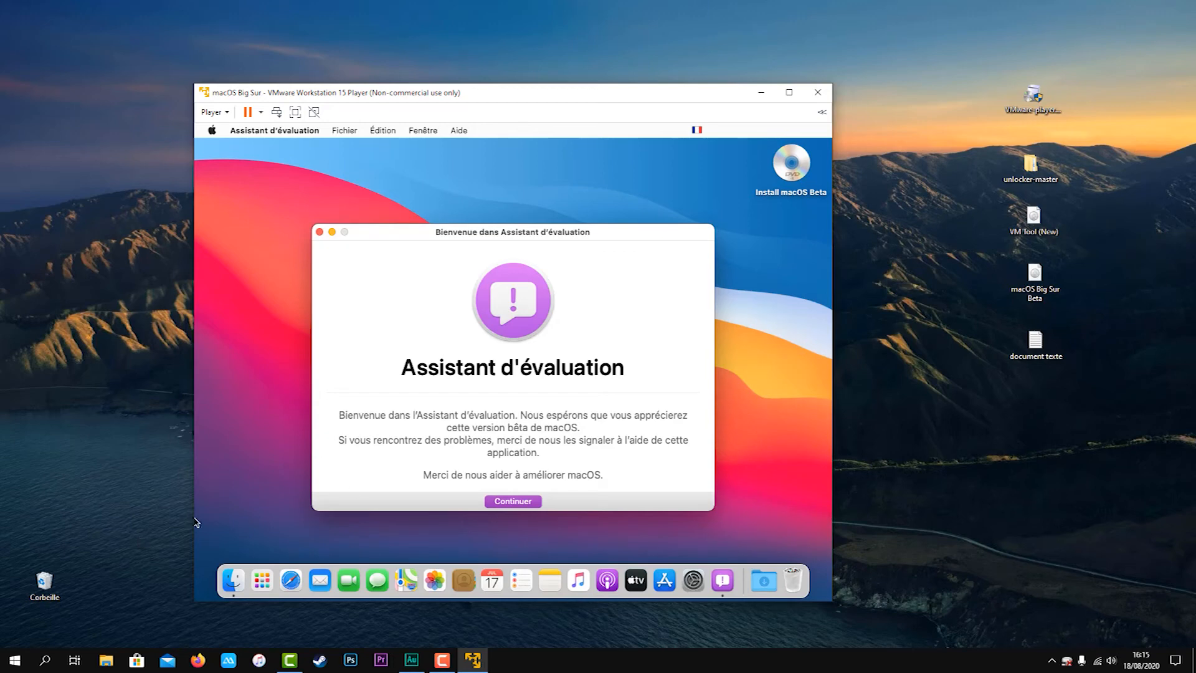
# Step: Accept the Assistant d'évaluation licence agreement and close its sign-in window without signing in
pyautogui.click(523, 503)
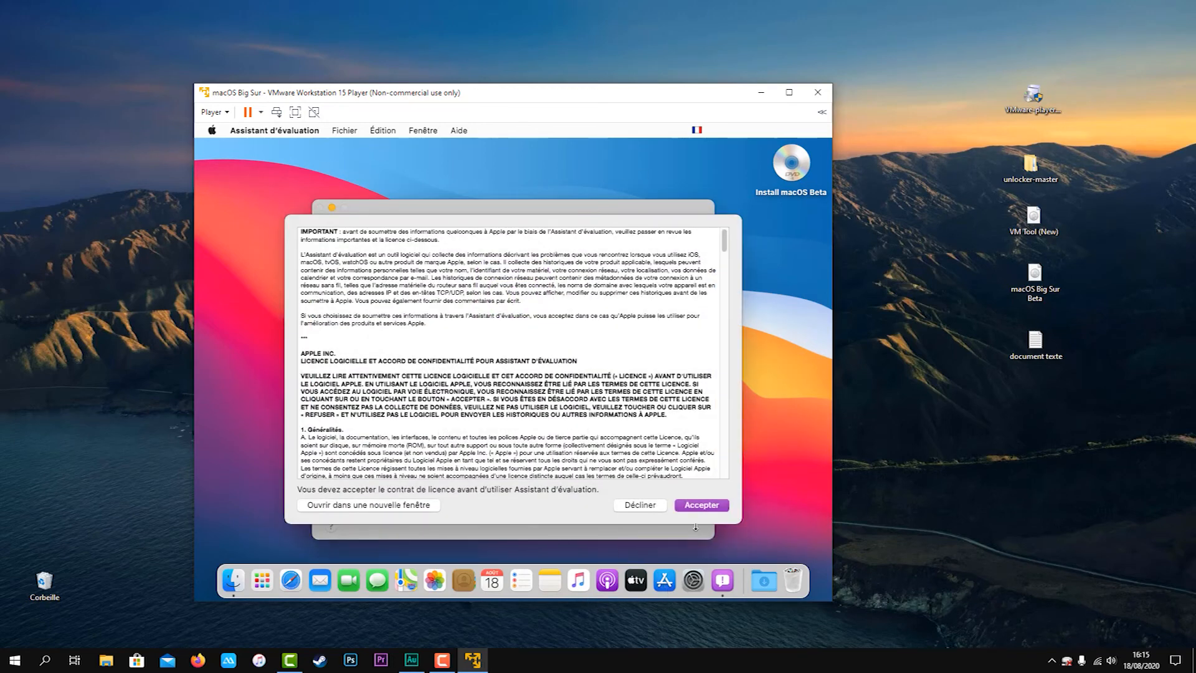
pyautogui.click(699, 506)
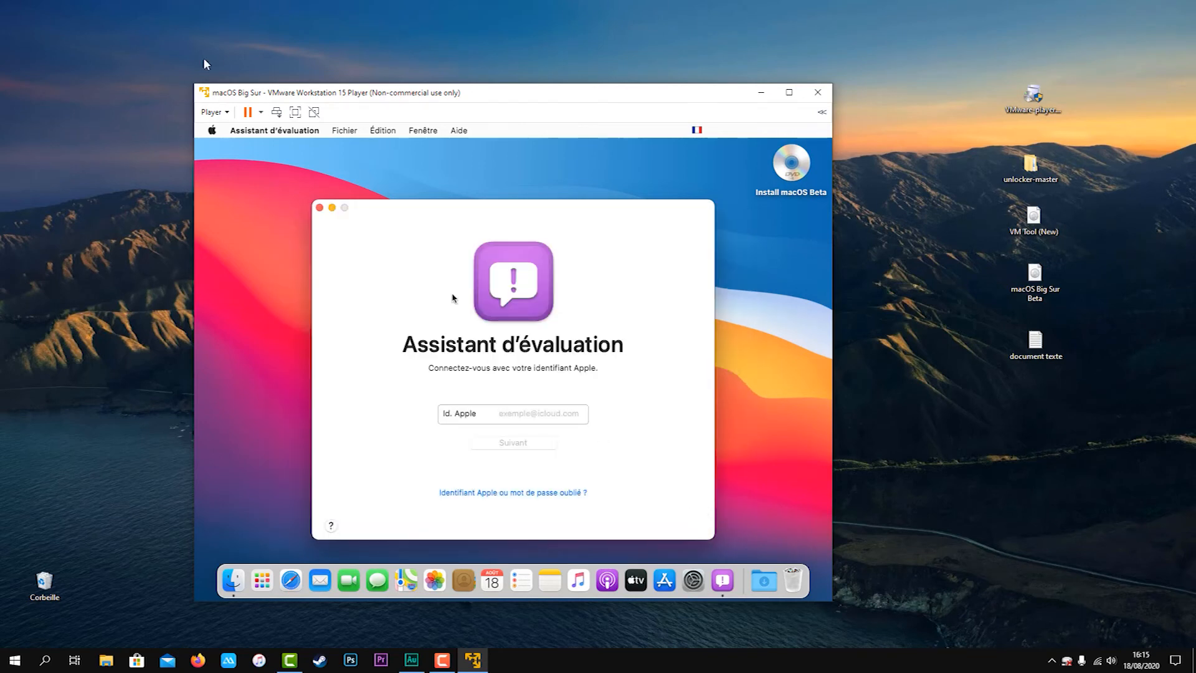
pyautogui.click(319, 207)
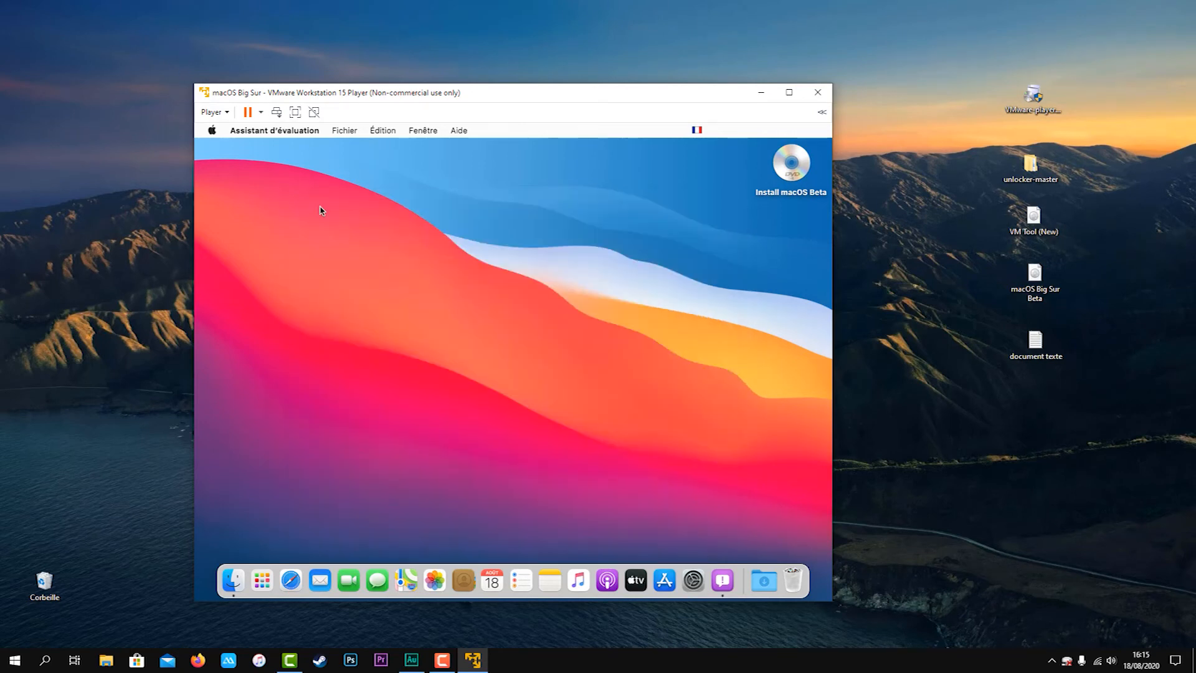
# Step: Maximize the virtual machine window and eject the Install macOS Beta disc from the macOS desktop
pyautogui.click(790, 93)
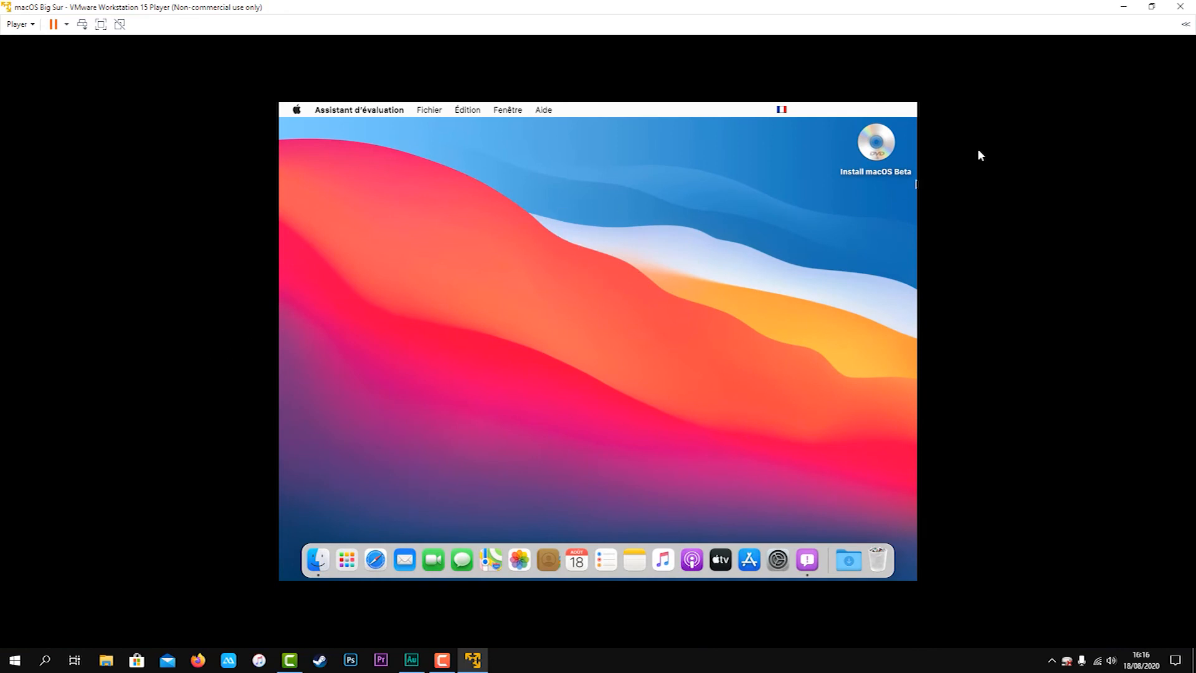
pyautogui.rightClick(875, 148)
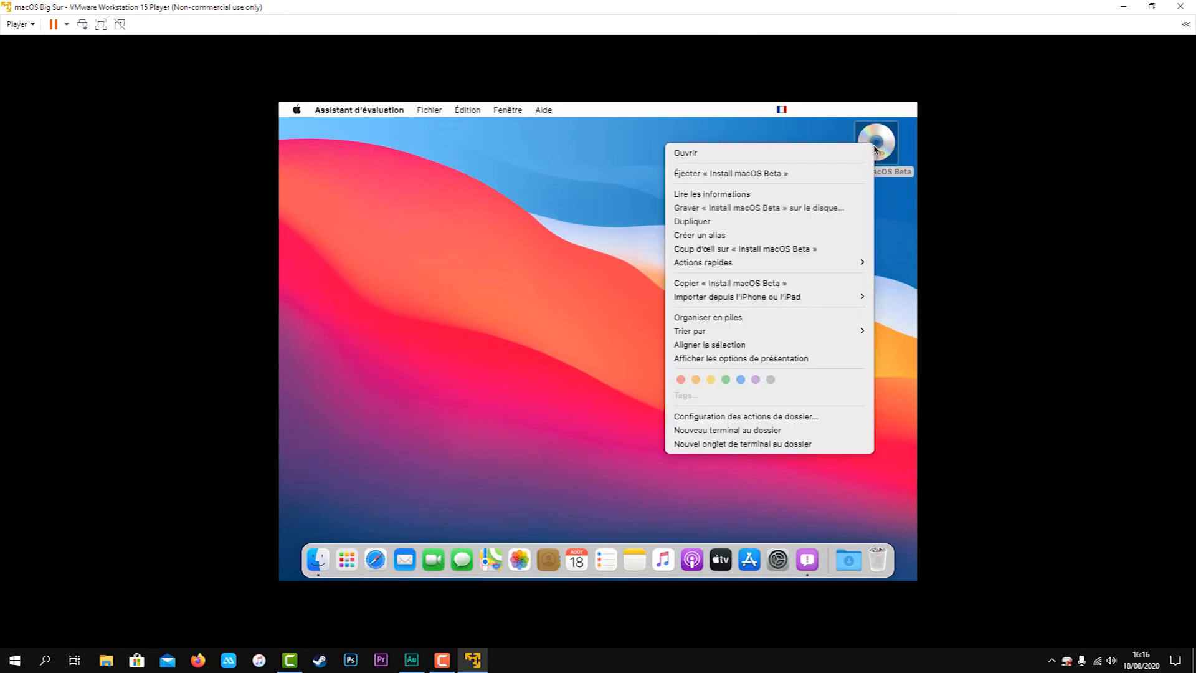
pyautogui.click(739, 176)
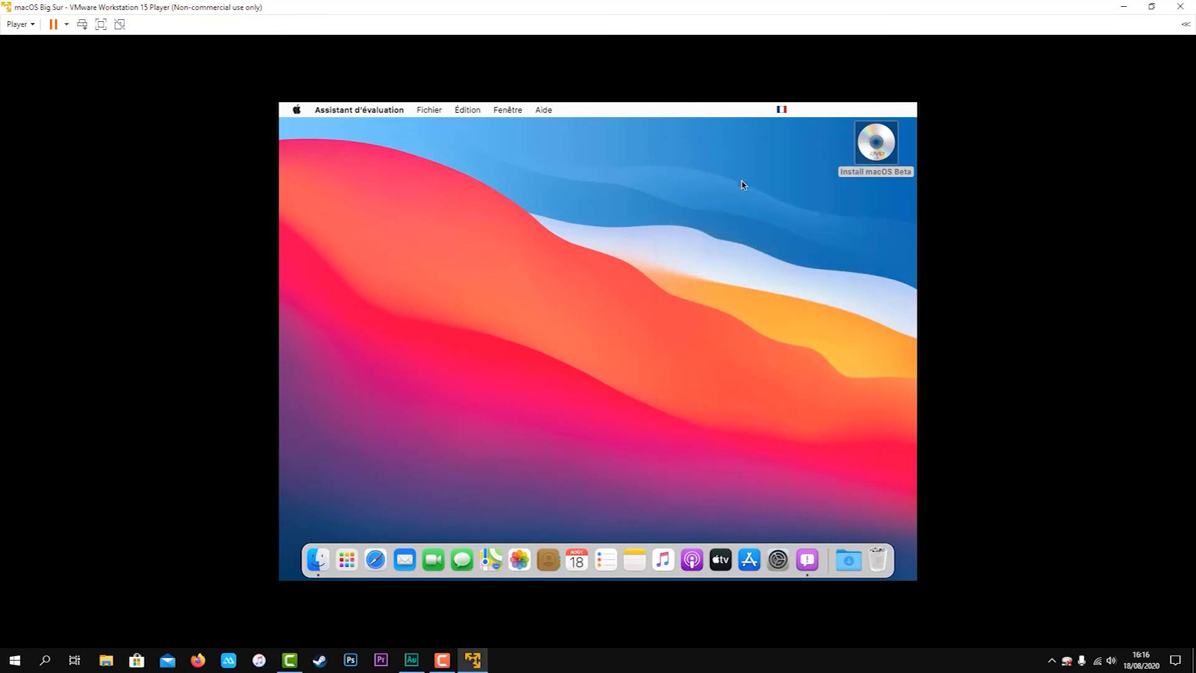
pyautogui.moveTo(588, 282); pyautogui.dragTo(630, 349)
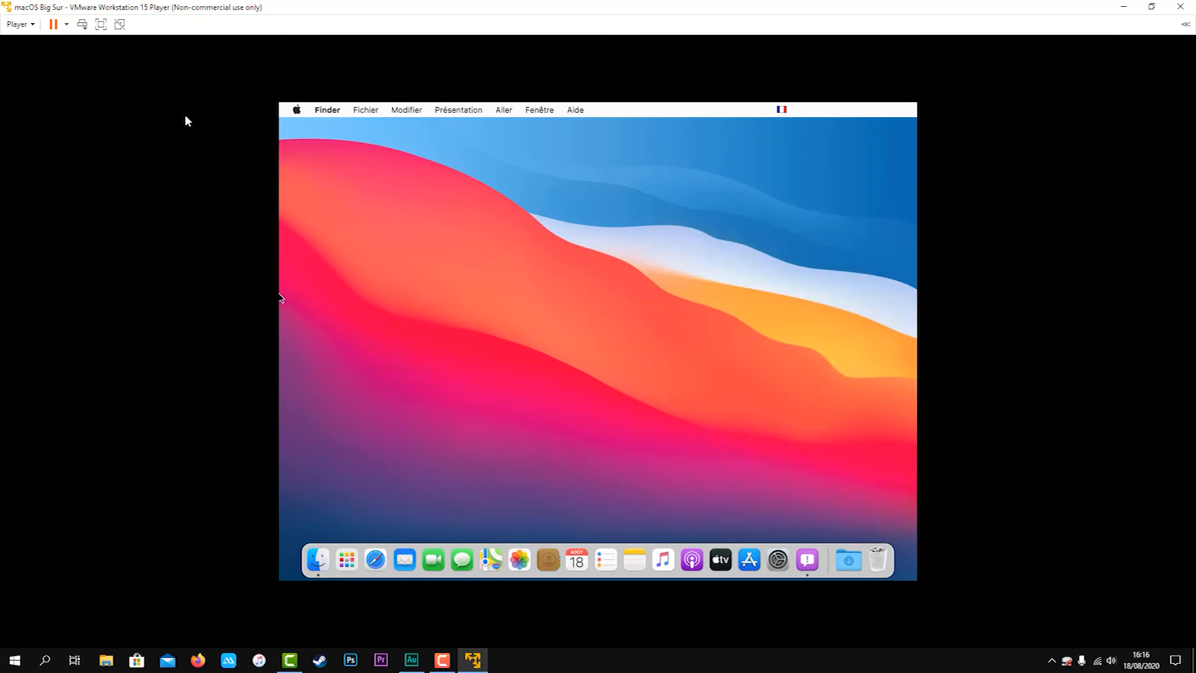
# Step: View the macOS version and hardware overview in À propos de ce Mac, and close it
pyautogui.click(297, 110)
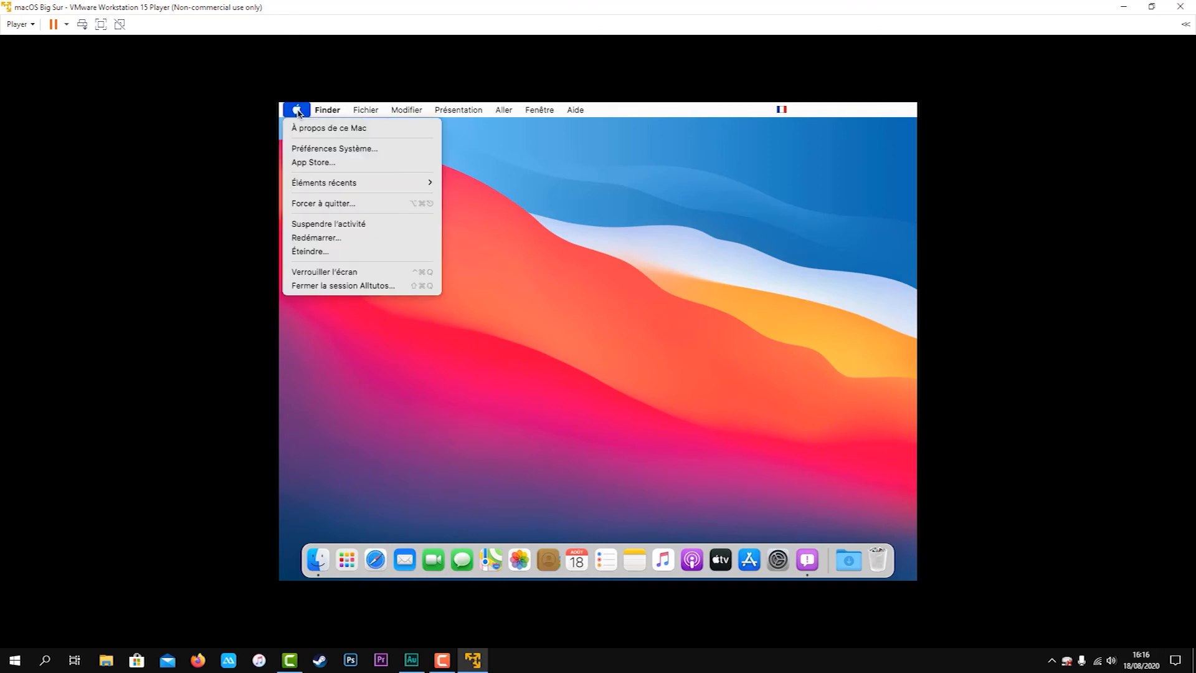
pyautogui.click(317, 129)
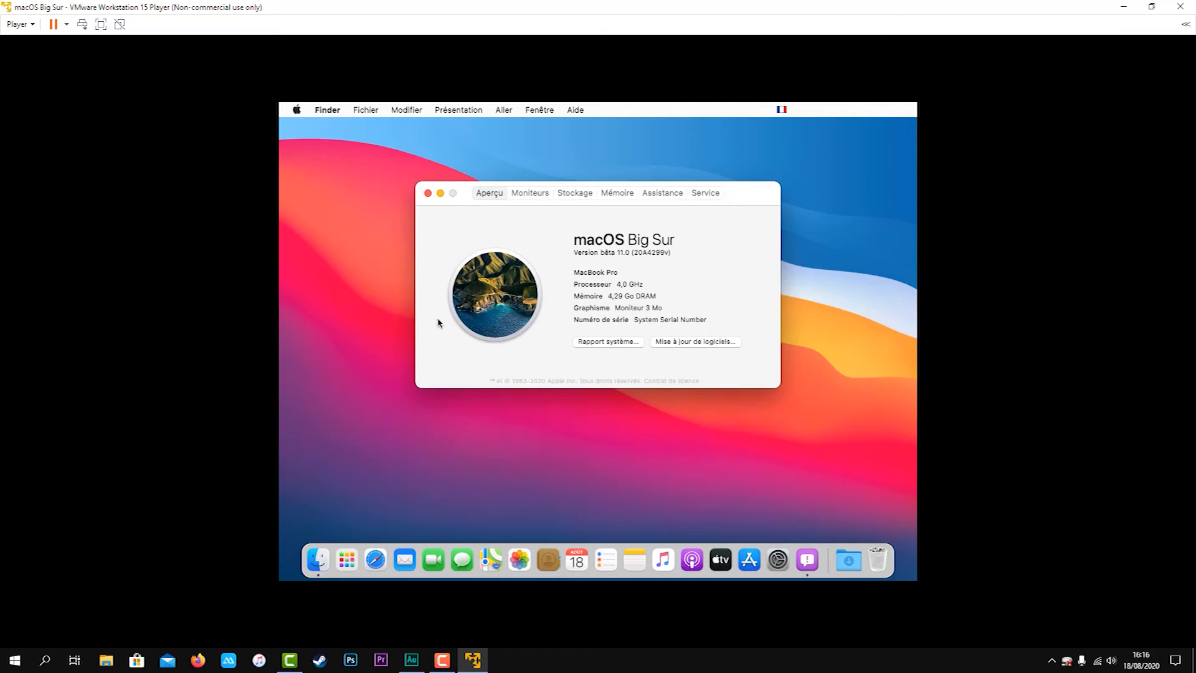
pyautogui.click(428, 194)
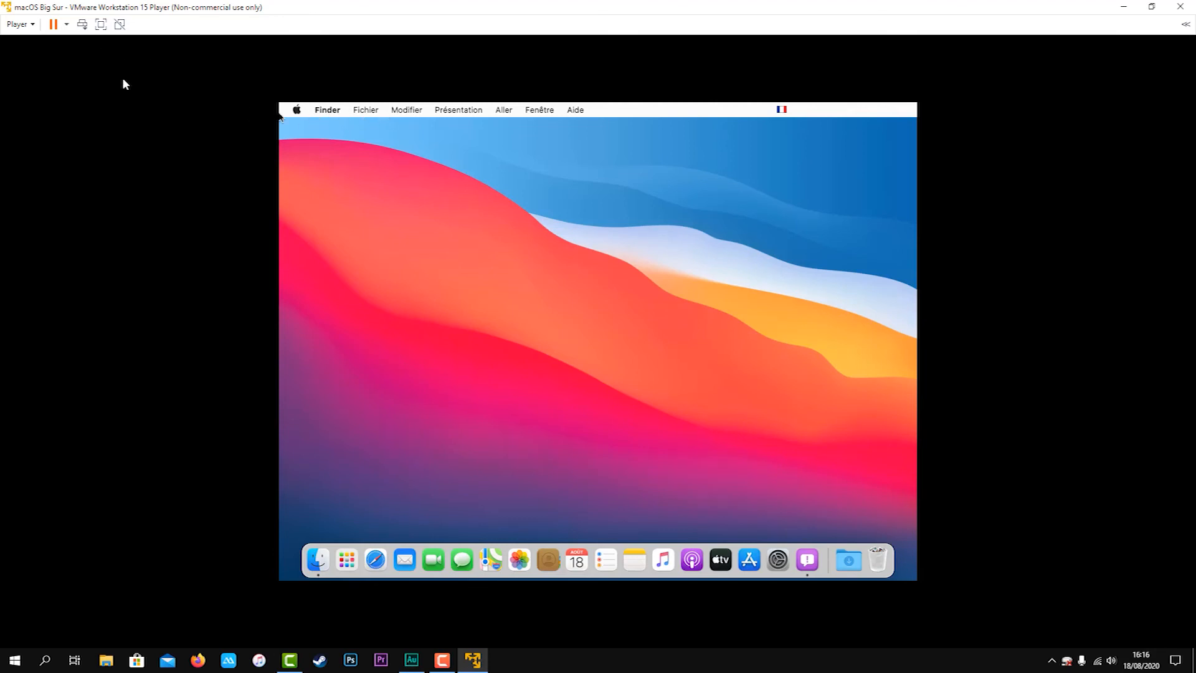
# Step: Set the virtual machine's CD/DVD (SATA) drive to use the VM Tool (New) ISO image from the Windows desktop
pyautogui.click(34, 26)
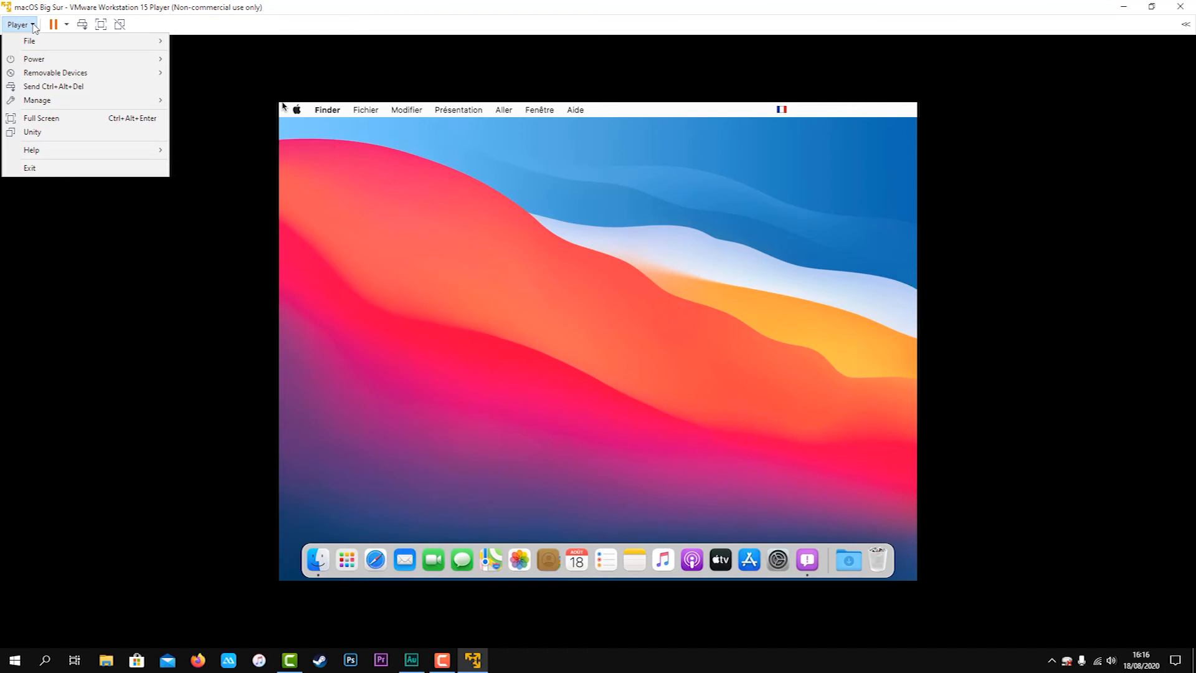
pyautogui.moveTo(29, 76)
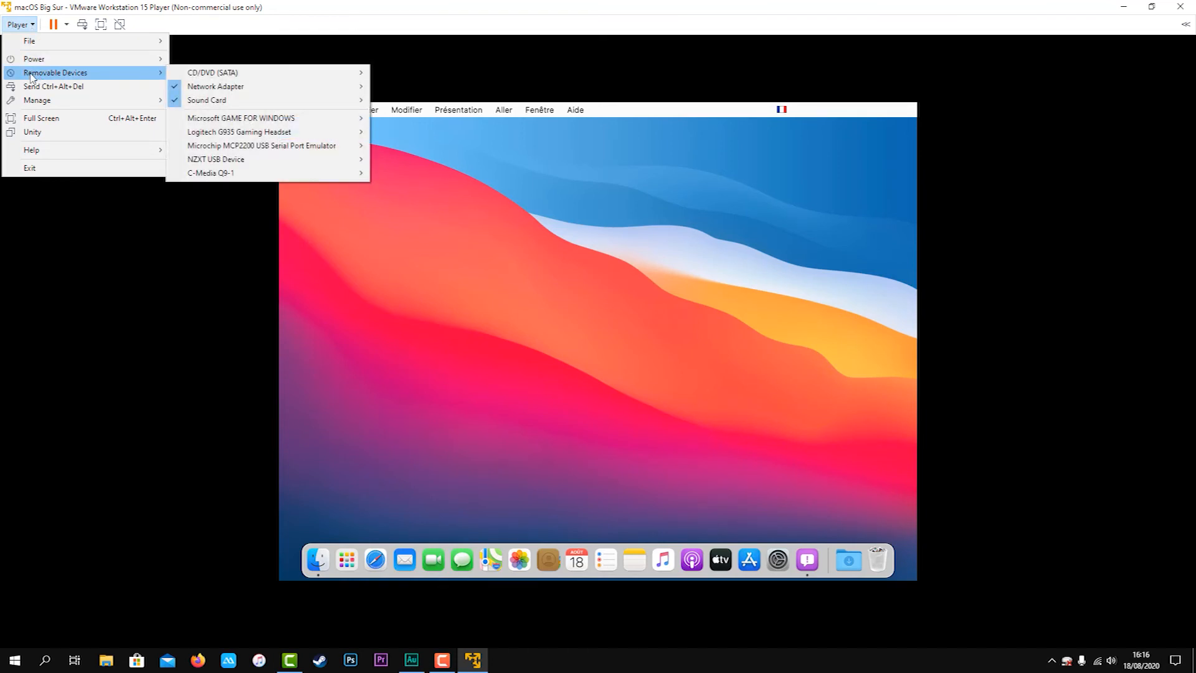
pyautogui.moveTo(228, 76)
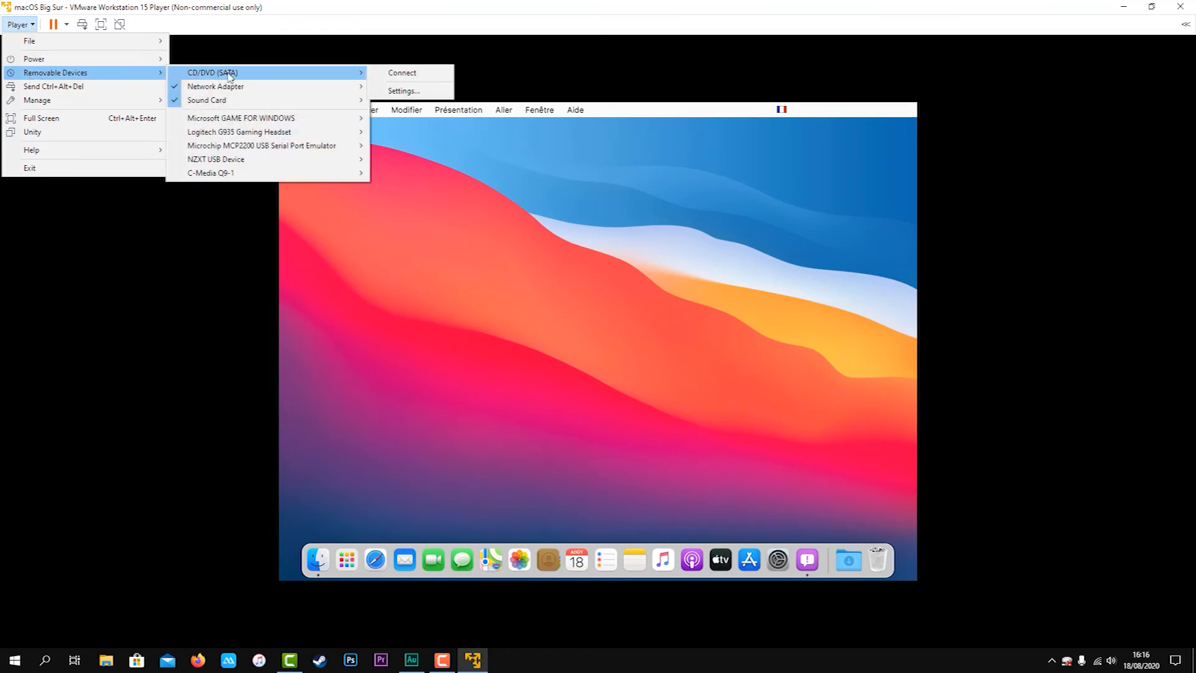
pyautogui.click(403, 91)
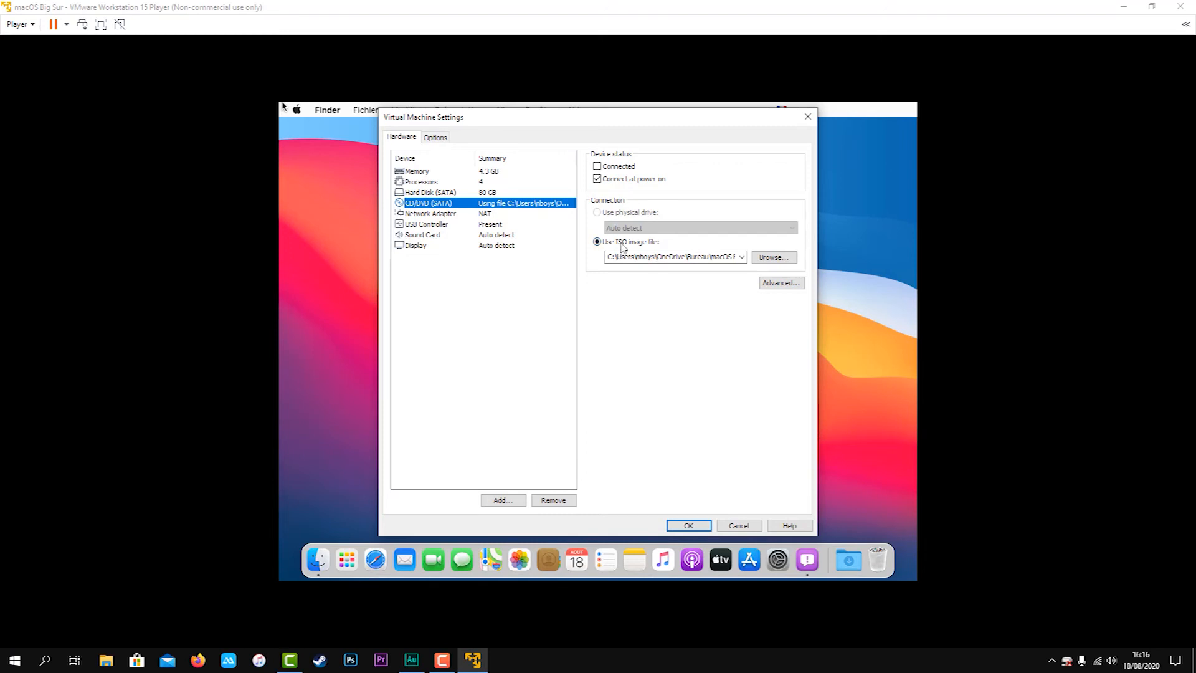
pyautogui.click(774, 258)
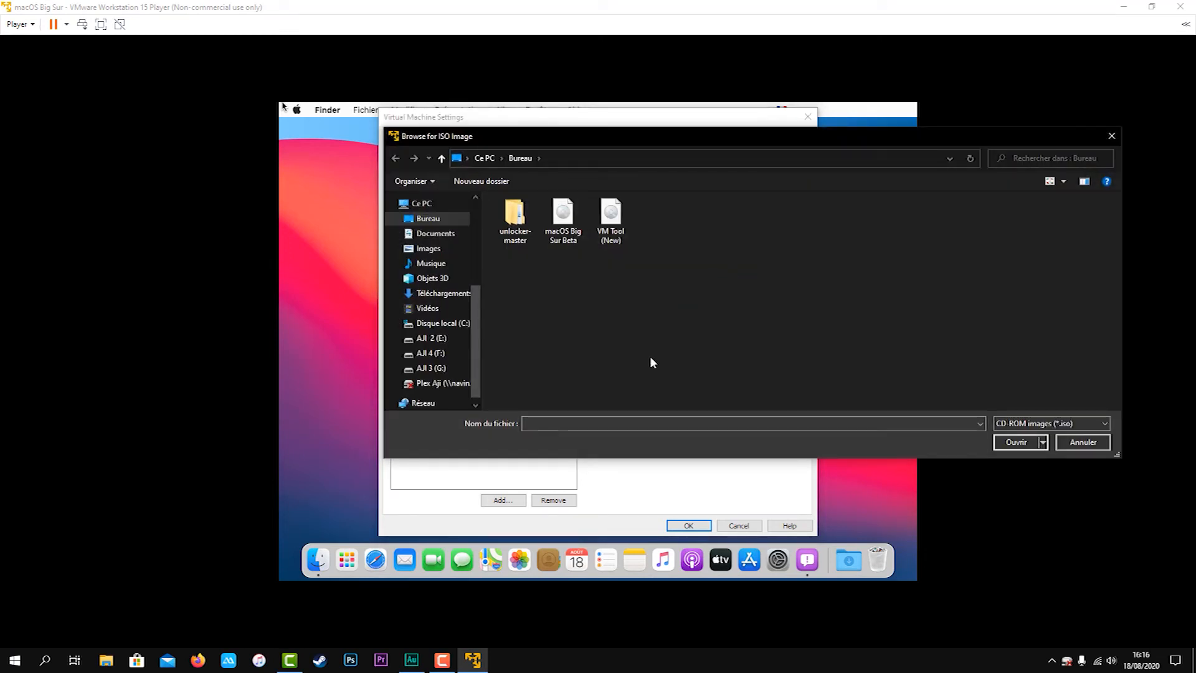
pyautogui.click(613, 221)
pyautogui.click(1017, 442)
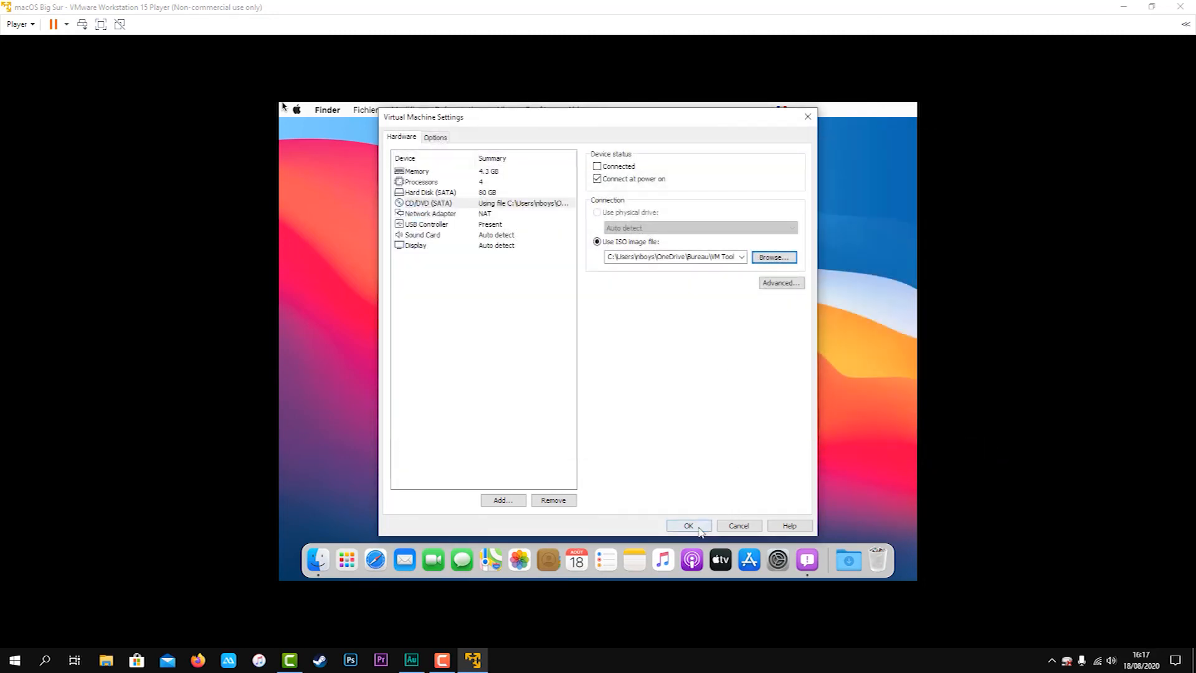
pyautogui.click(698, 528)
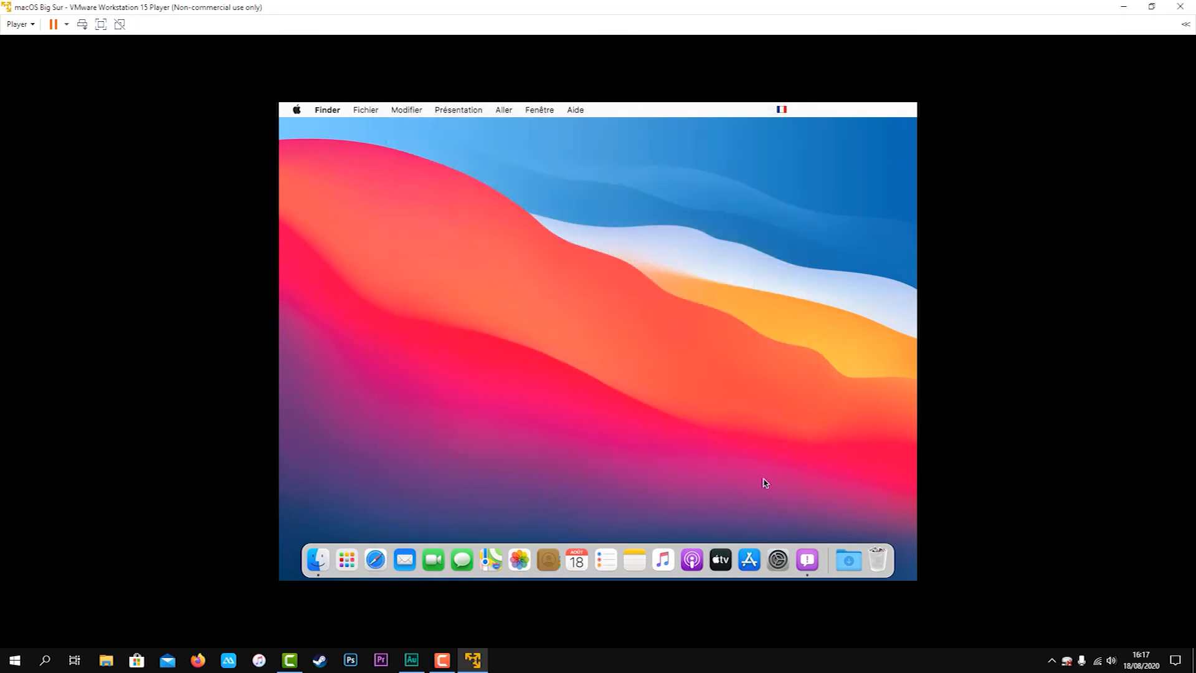
# Step: Connect the CD/DVD (SATA) drive to the running macOS virtual machine
pyautogui.click(28, 26)
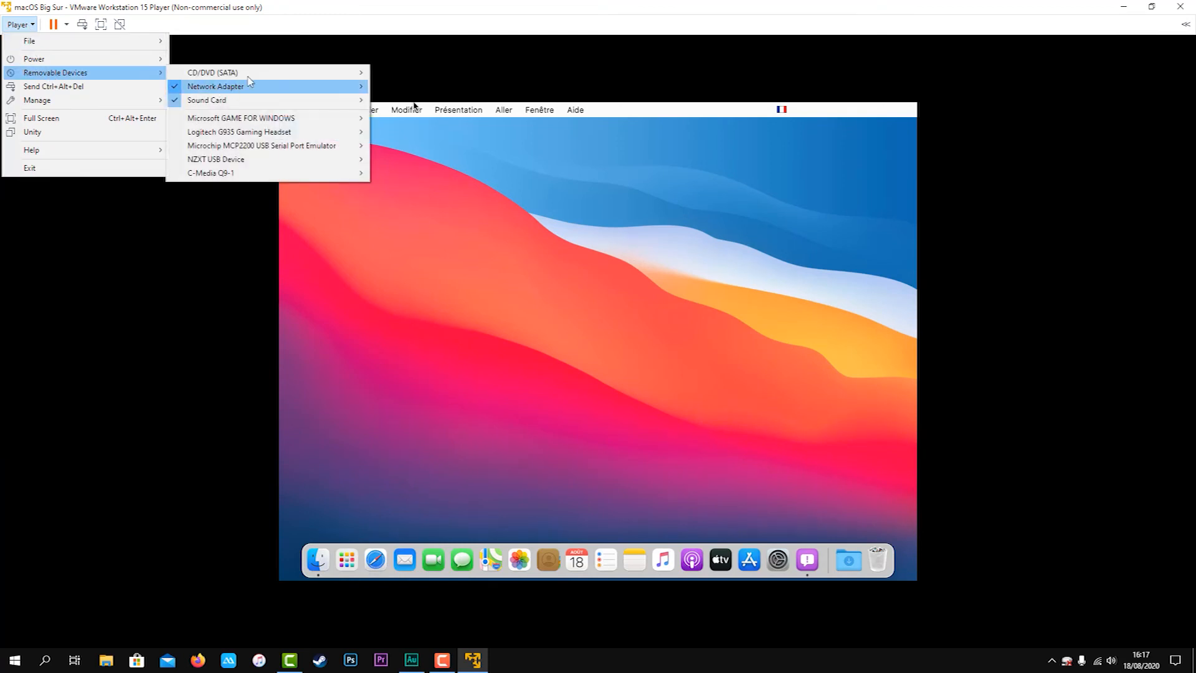
pyautogui.moveTo(255, 74)
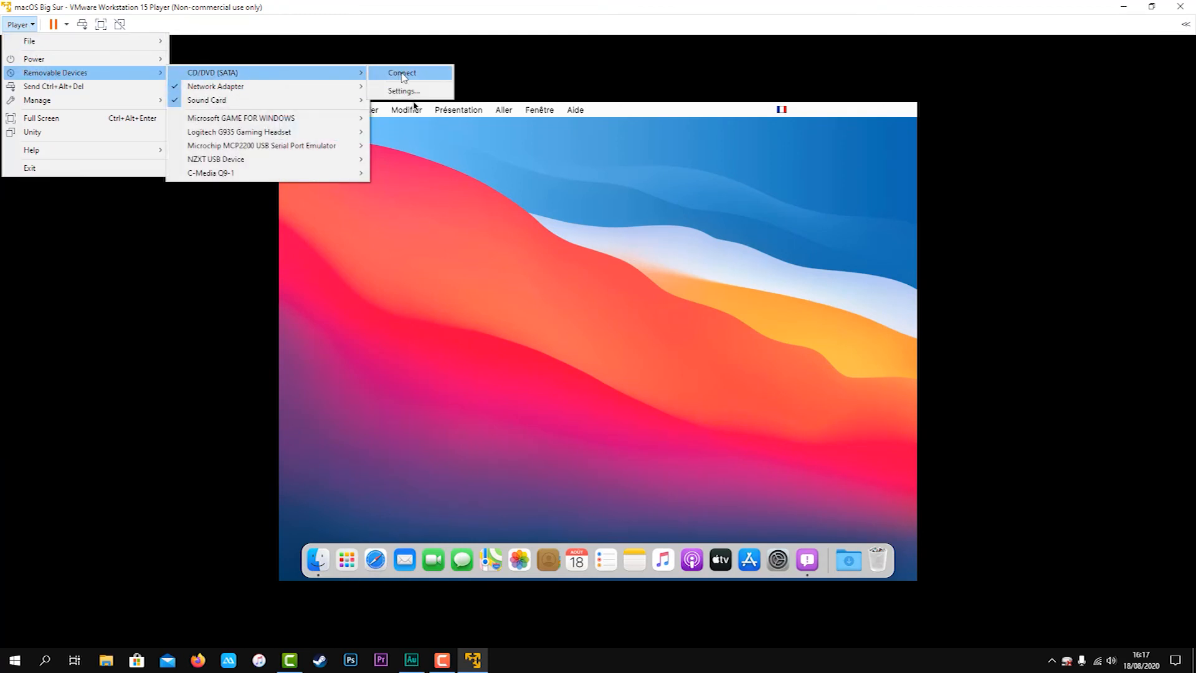
pyautogui.click(402, 73)
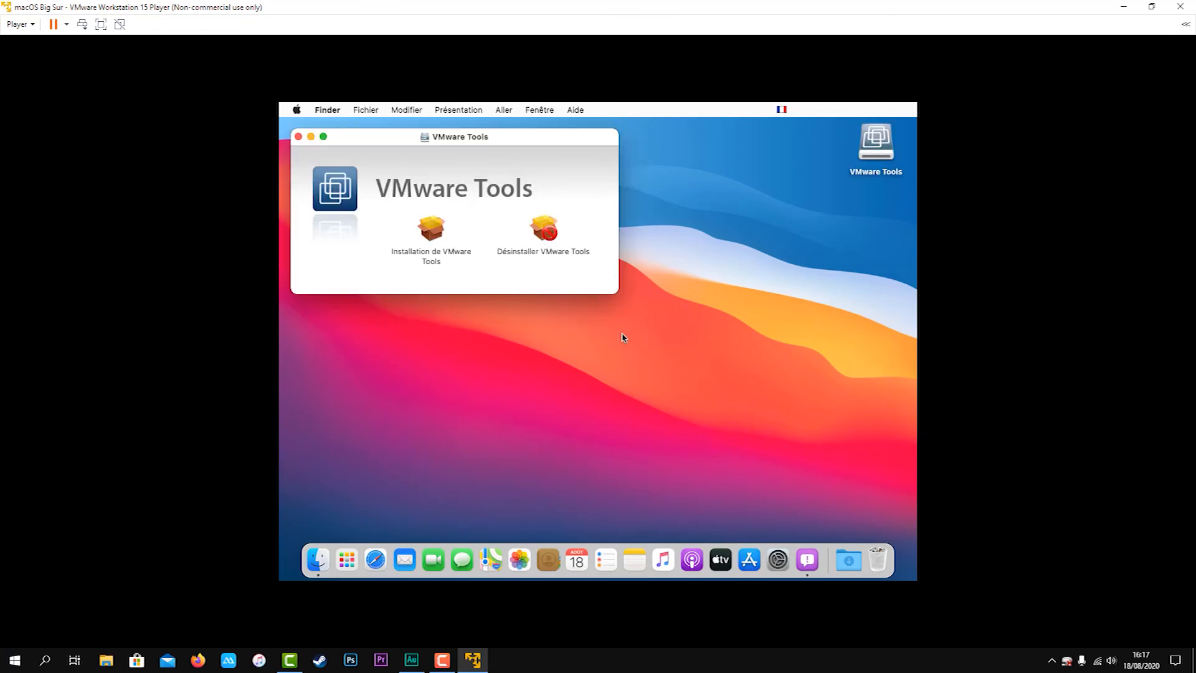
# Step: Start the standard VMware Tools installation on the Macos Big Sur disk and authorize it with the account password
pyautogui.click(434, 231)
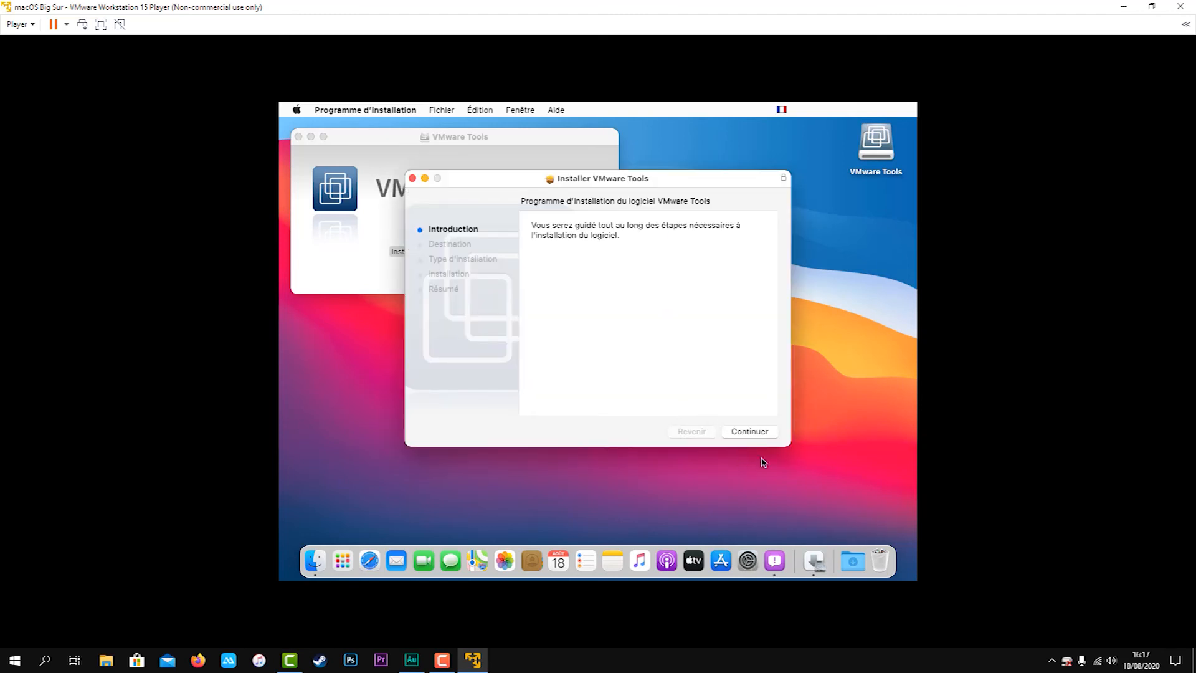
pyautogui.click(757, 434)
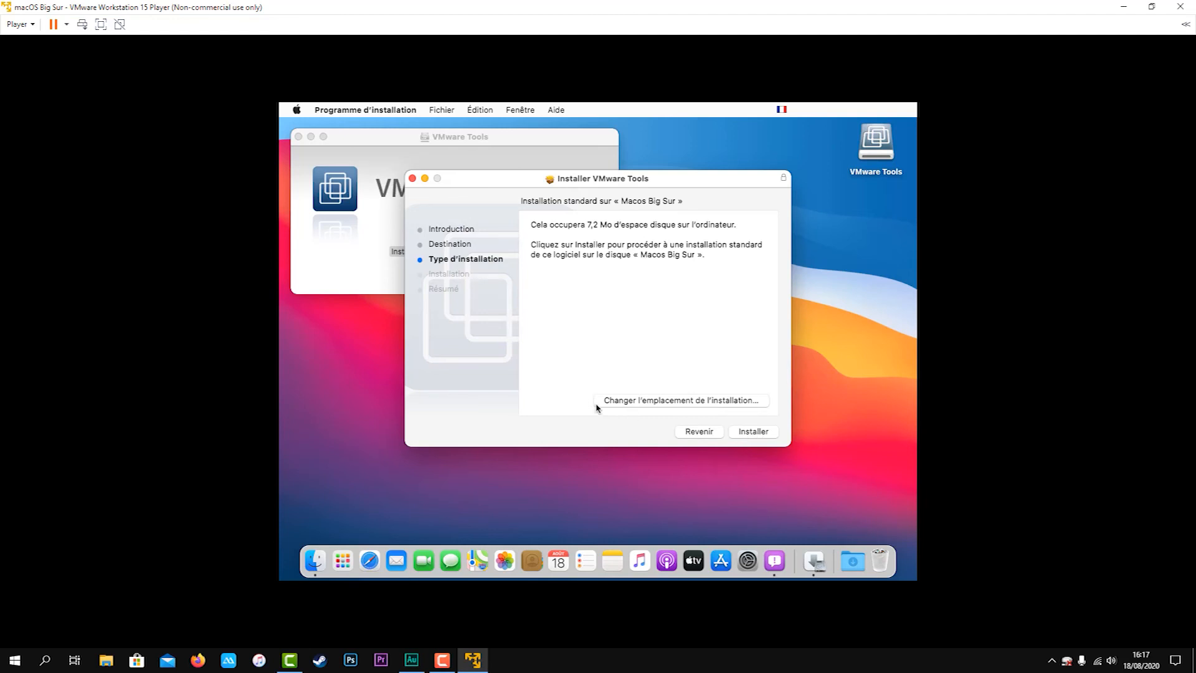
pyautogui.click(755, 431)
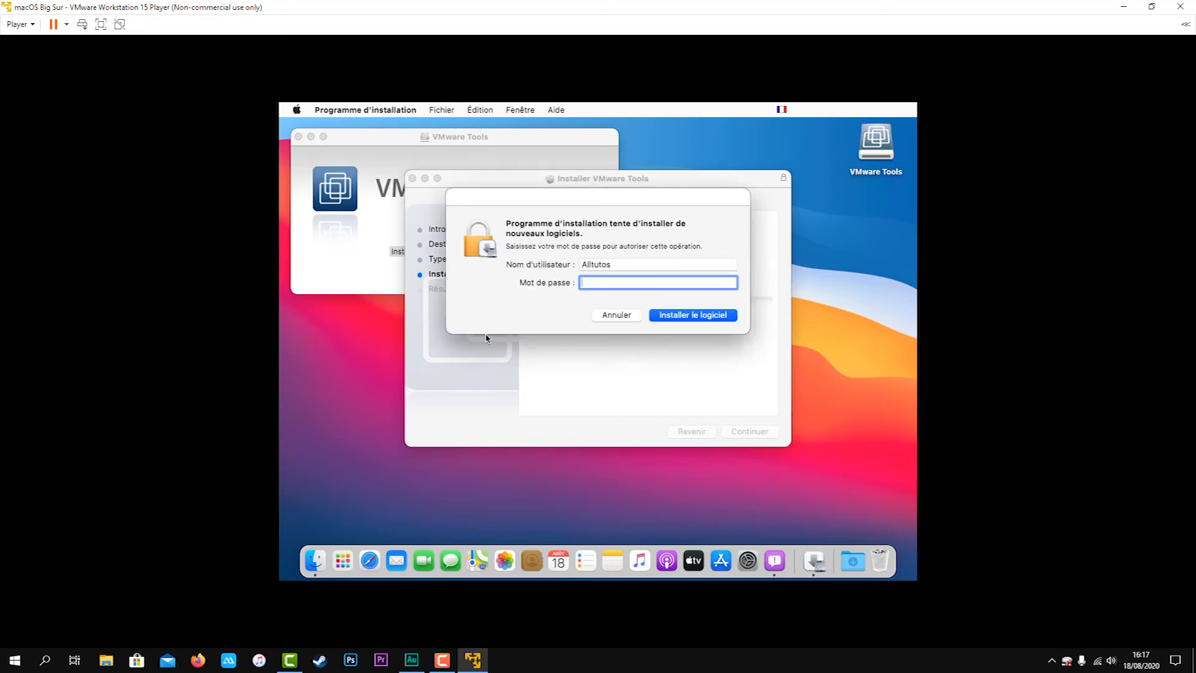
pyautogui.write('aaa')
pyautogui.click(681, 315)
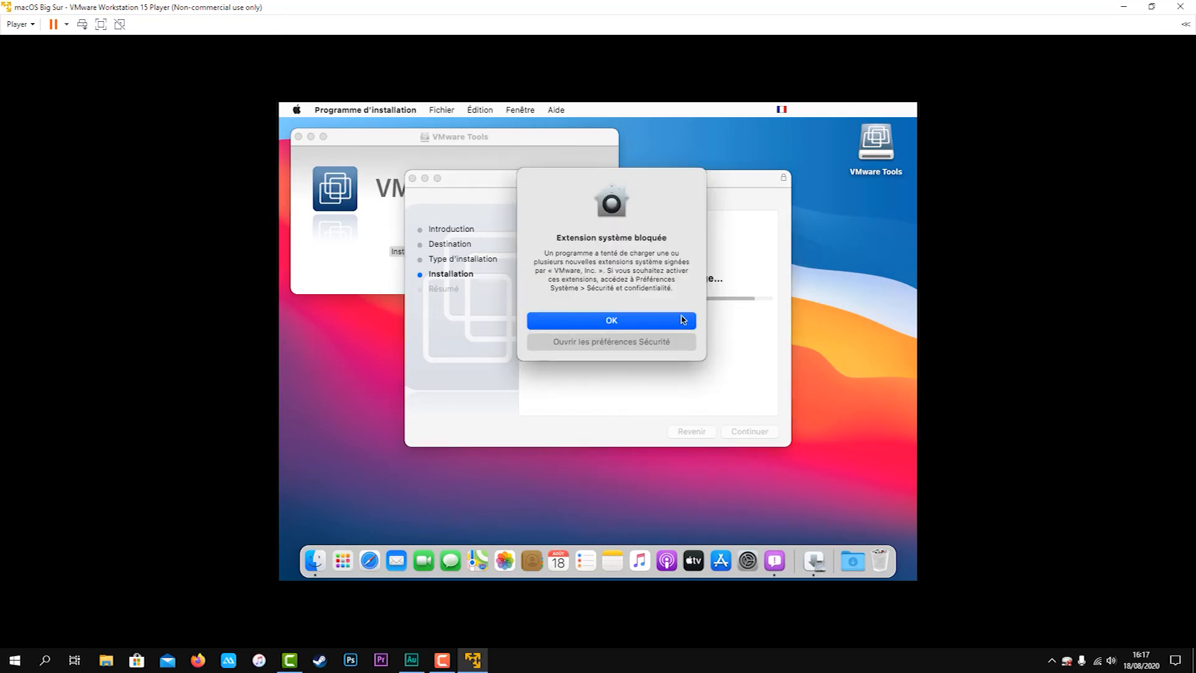
# Step: Dismiss the blocked extension alert and unlock the Sécurité et confidentialité preferences with the account password
pyautogui.click(606, 321)
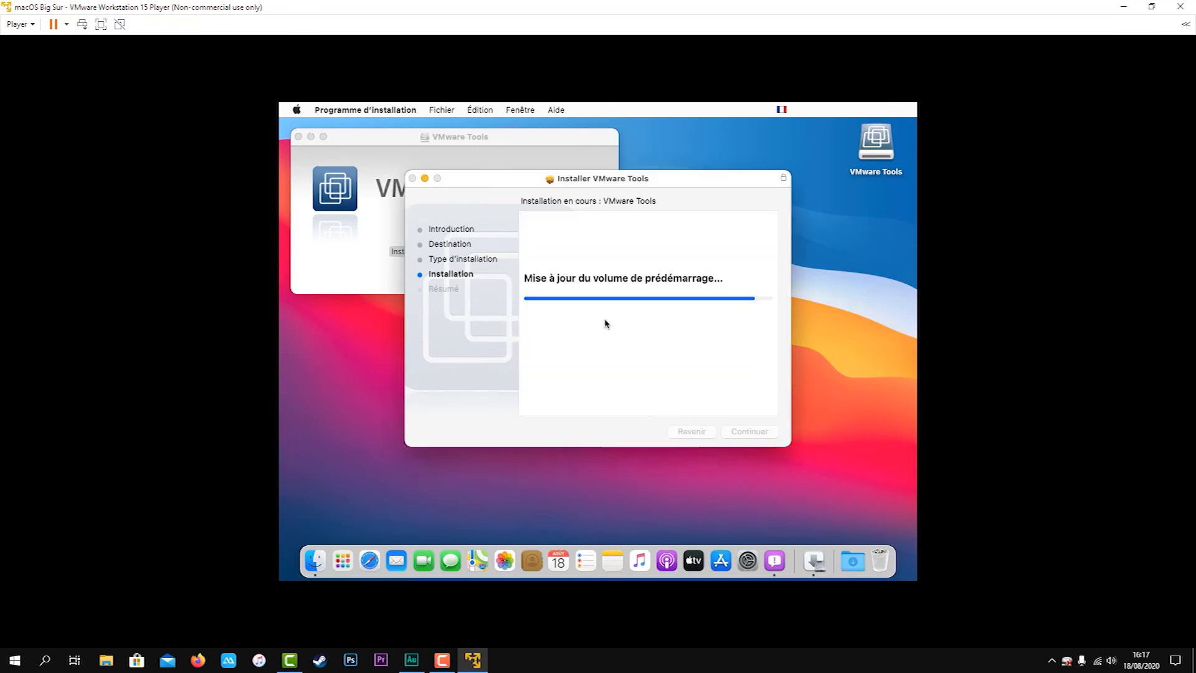
pyautogui.click(748, 563)
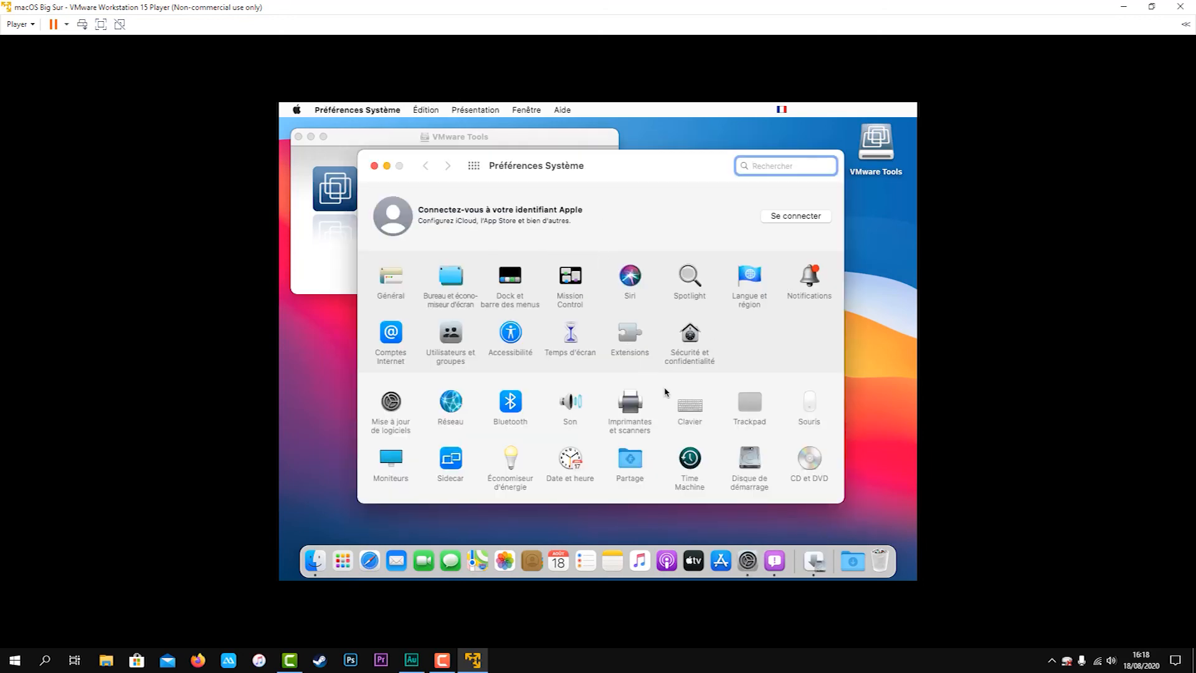
pyautogui.click(690, 339)
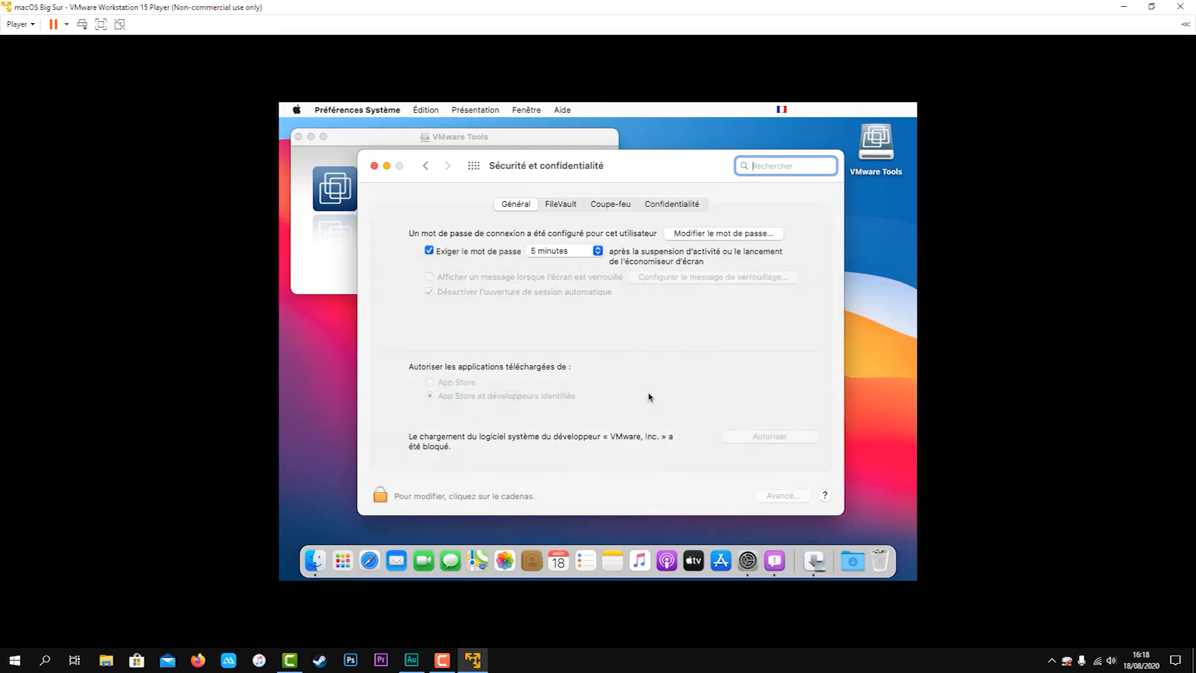
pyautogui.click(379, 496)
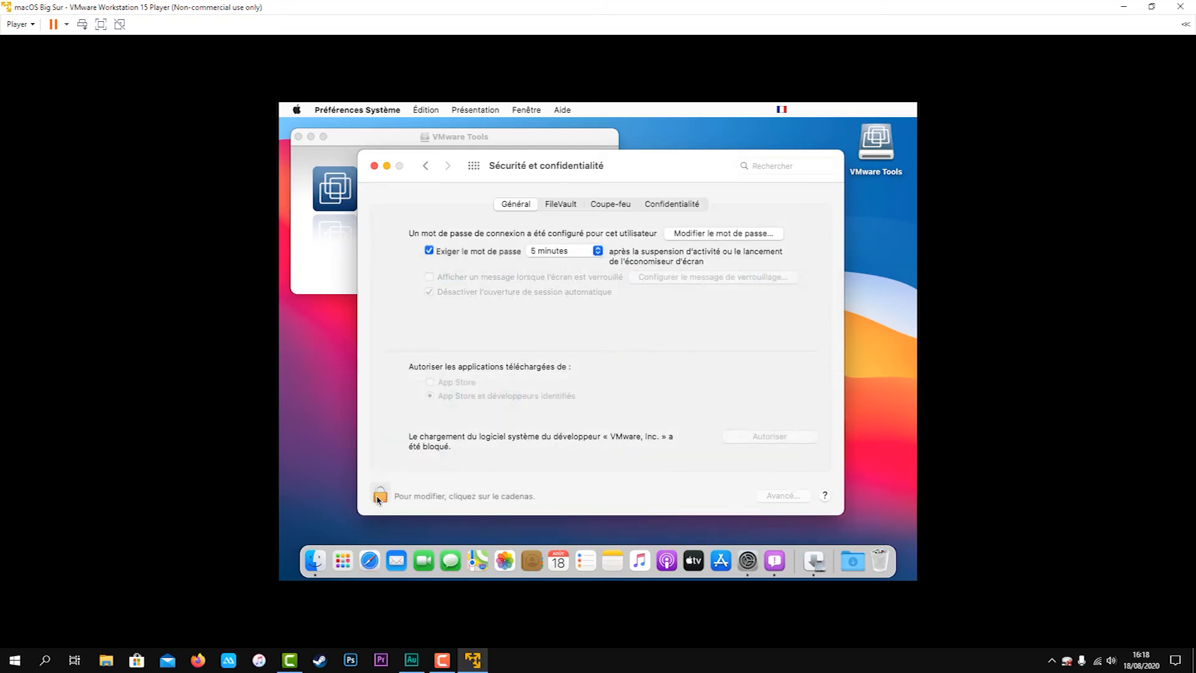
pyautogui.write('••')
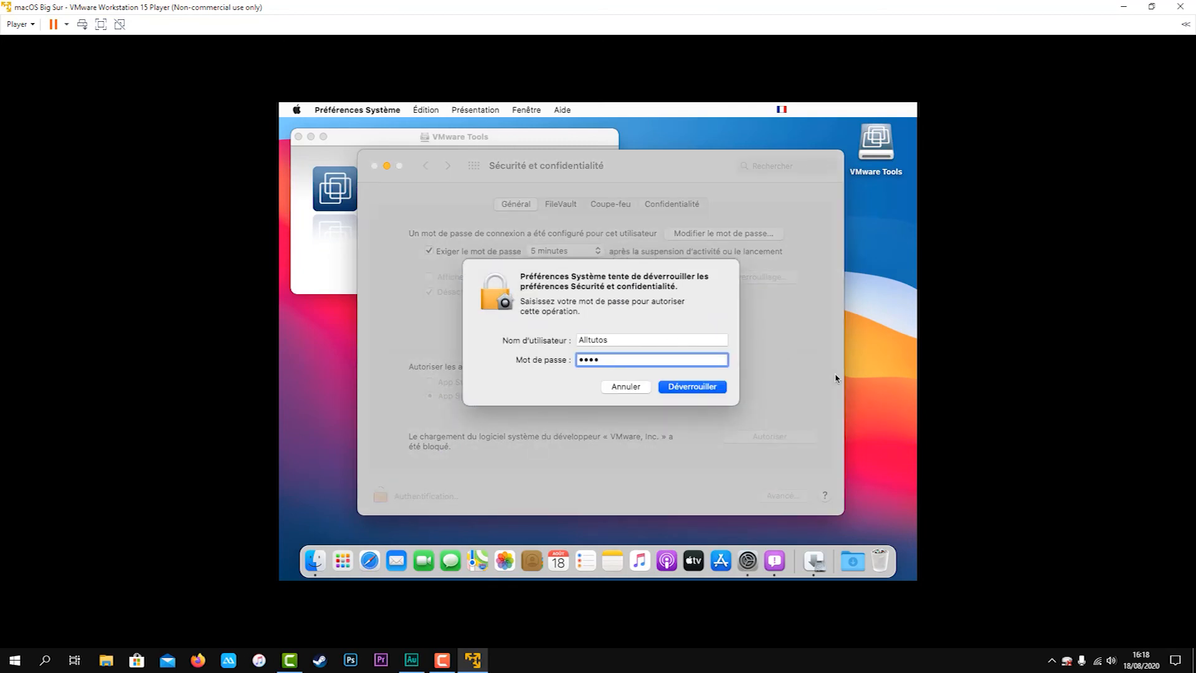
pyautogui.write('••')
pyautogui.click(716, 387)
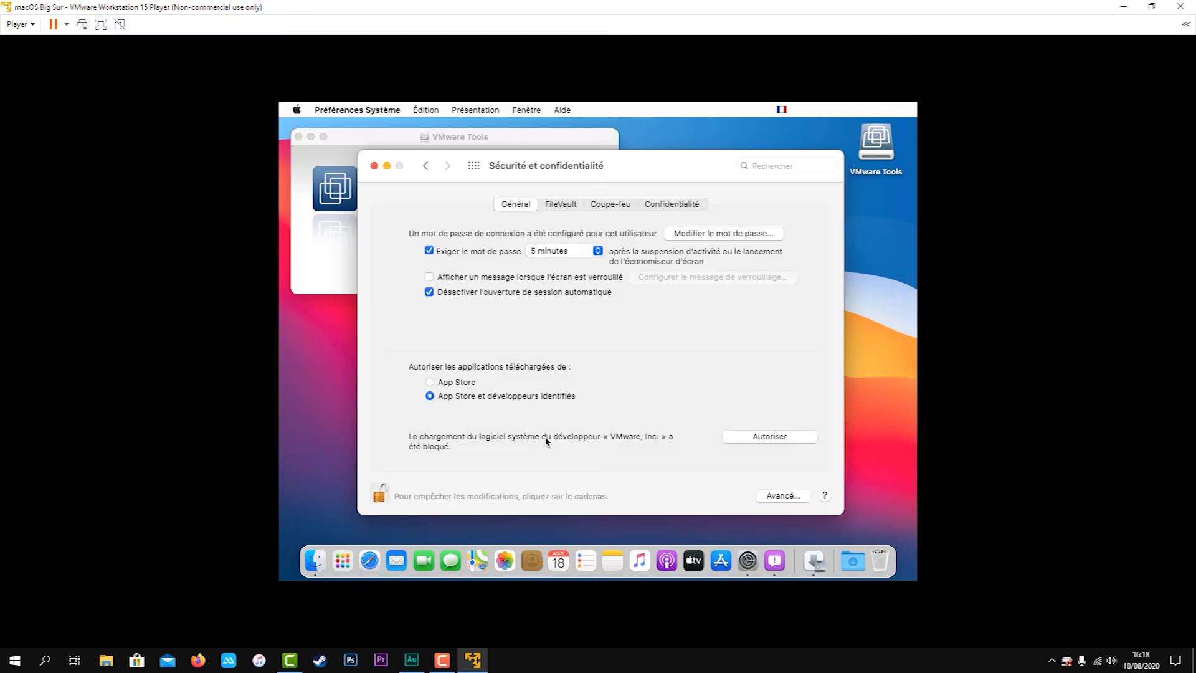
# Step: Authorize the blocked VMware, Inc. system software, postpone the restart and close the preferences window
pyautogui.click(775, 439)
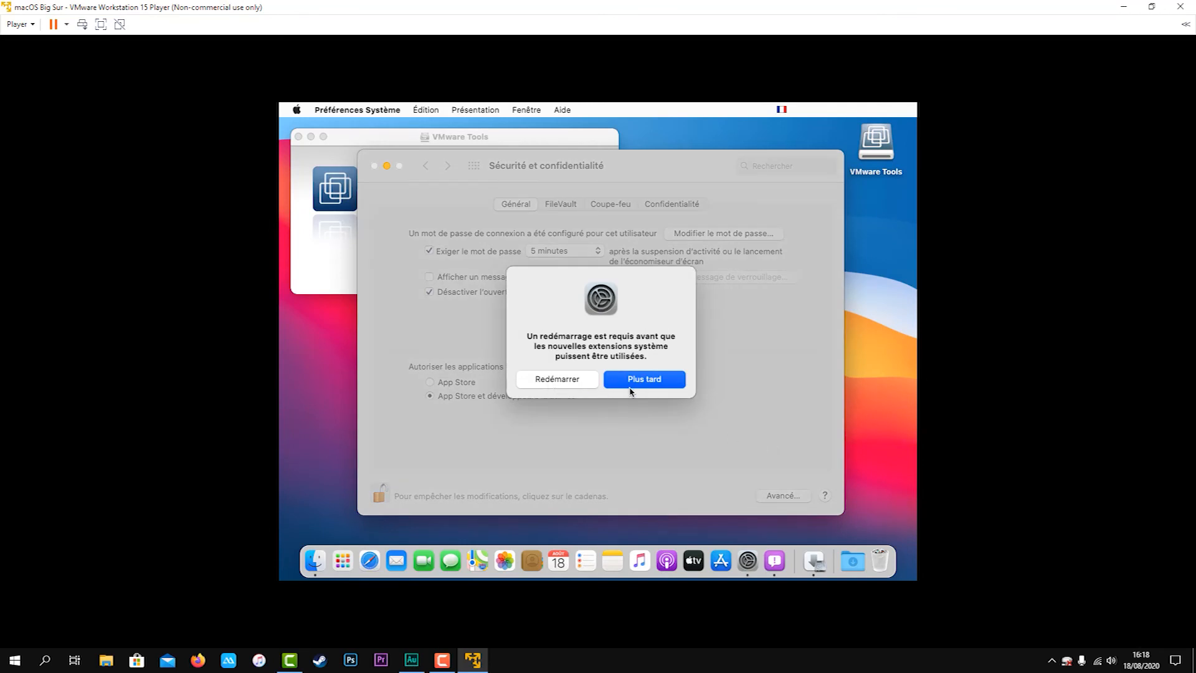
pyautogui.click(631, 386)
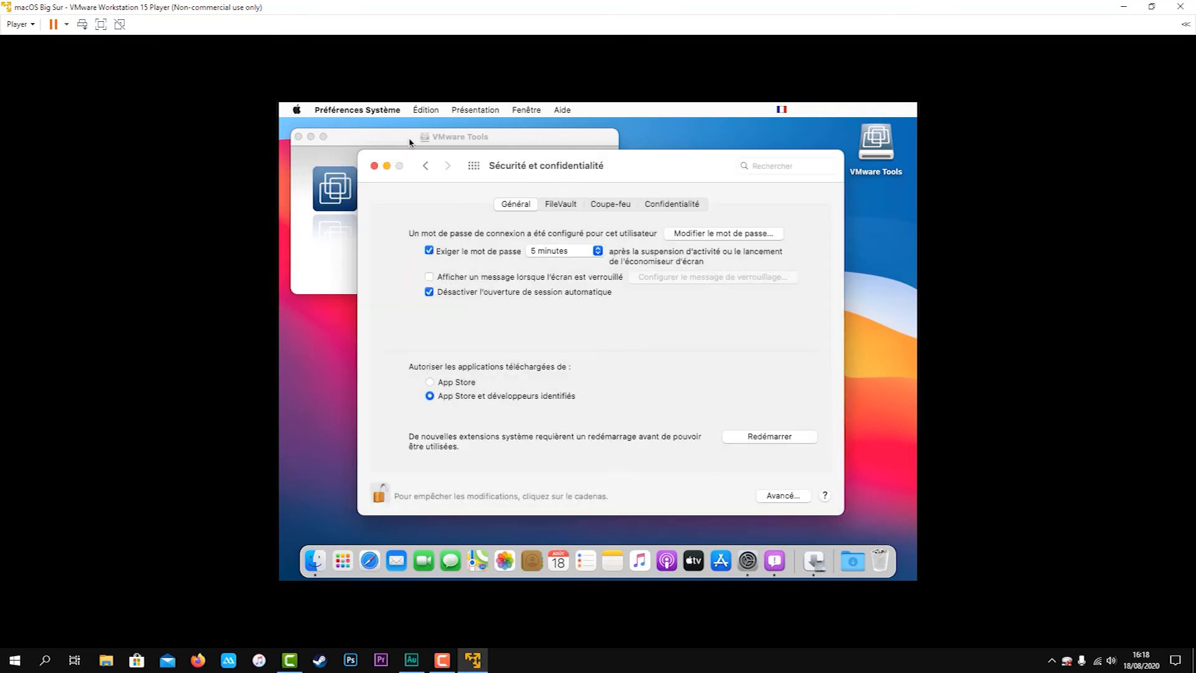
pyautogui.click(374, 166)
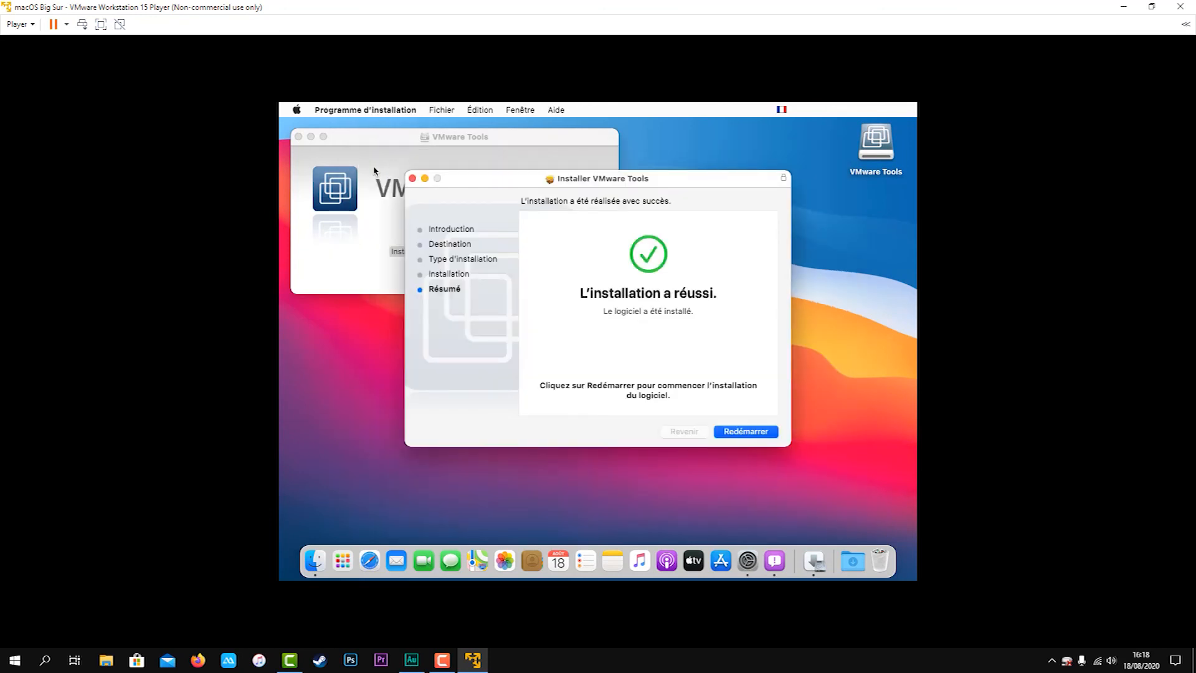
# Step: Restart macOS from the VMware Tools installer and log back in with the account password
pyautogui.click(746, 431)
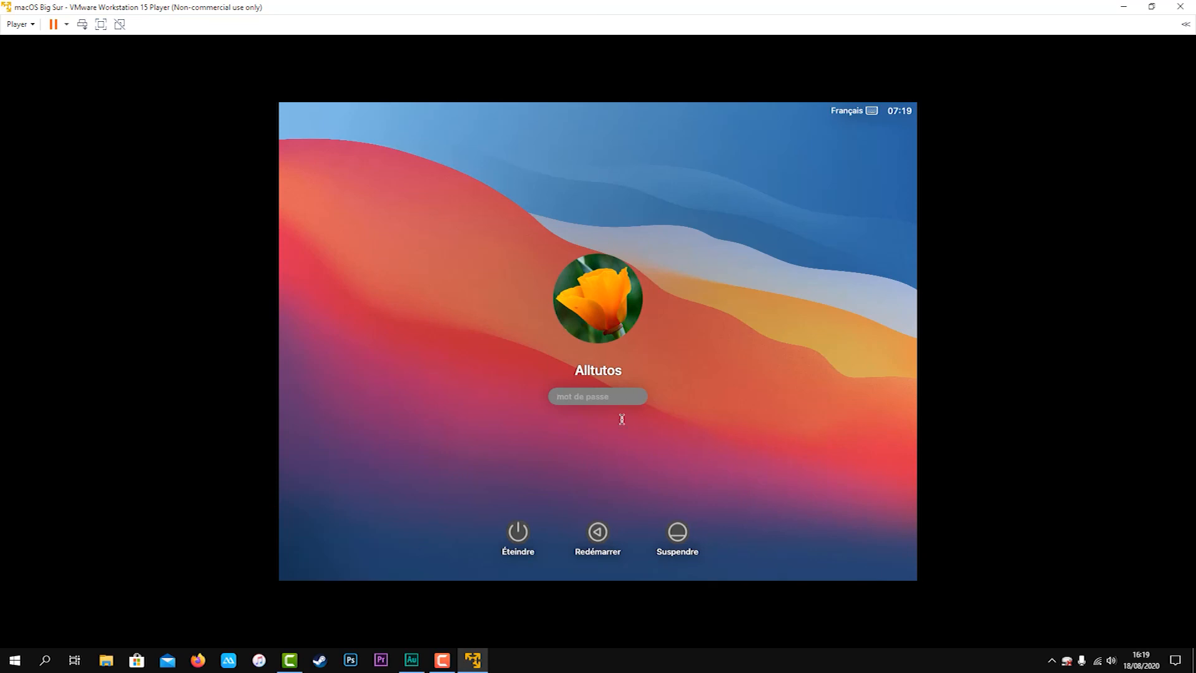
pyautogui.write('a')
pyautogui.click(639, 397)
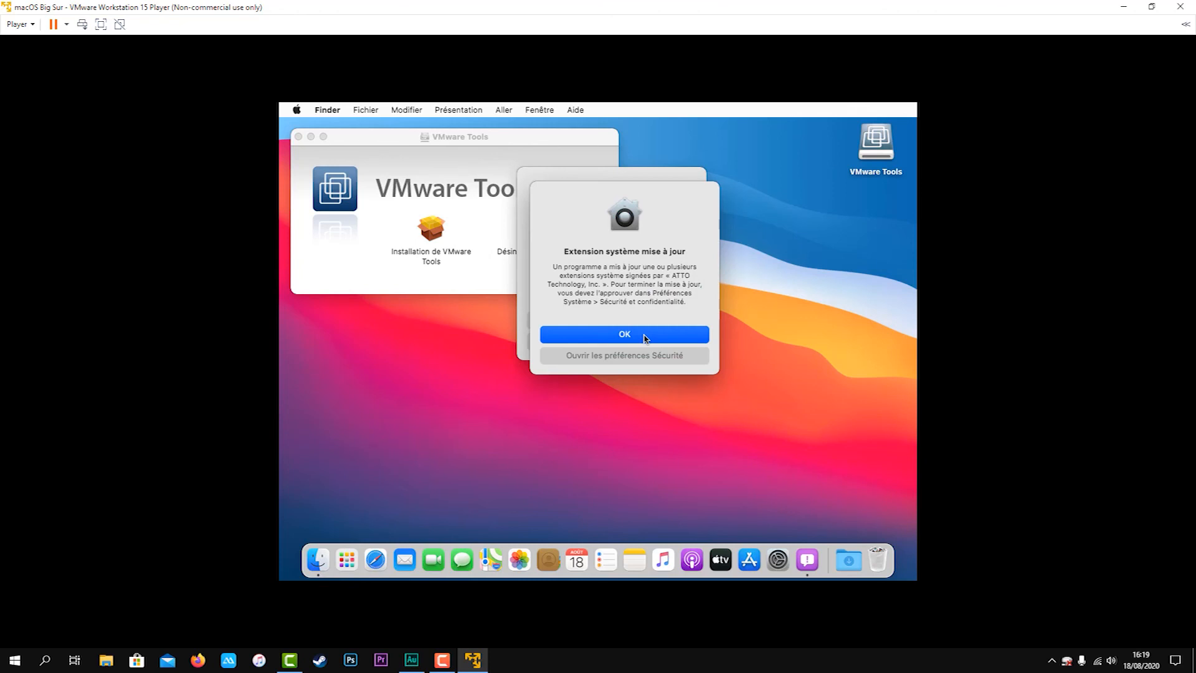
# Step: Dismiss both system extension alerts and close the VMware Tools disk window
pyautogui.click(649, 340)
pyautogui.click(619, 322)
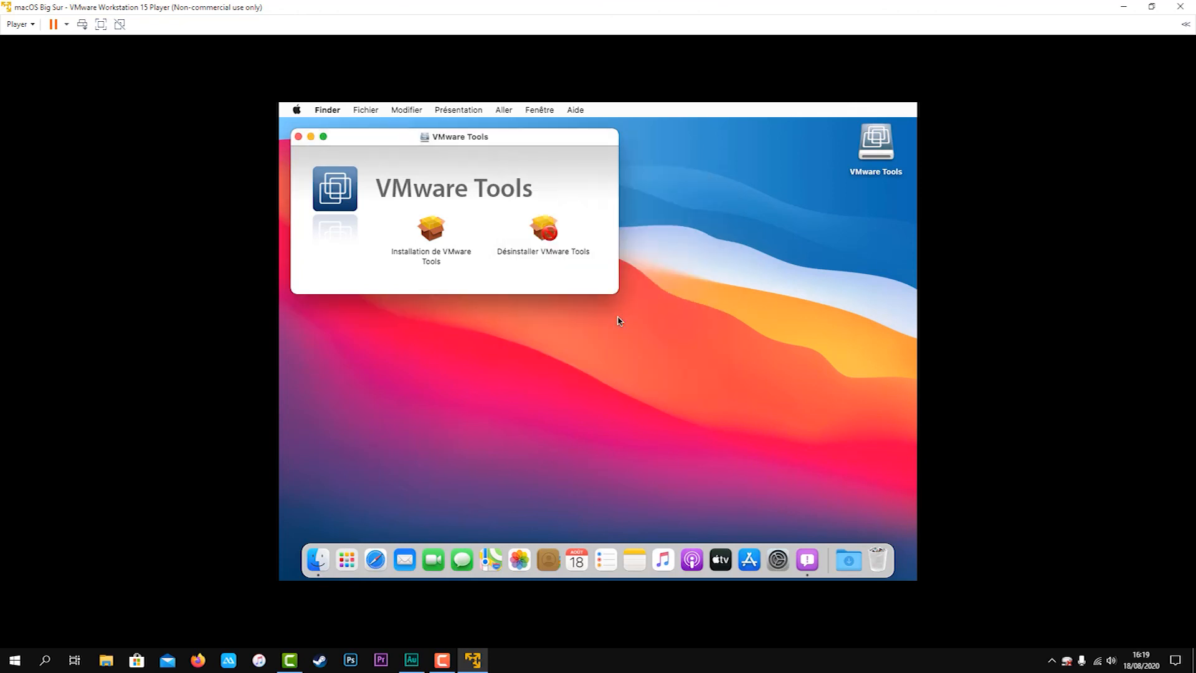
pyautogui.click(298, 137)
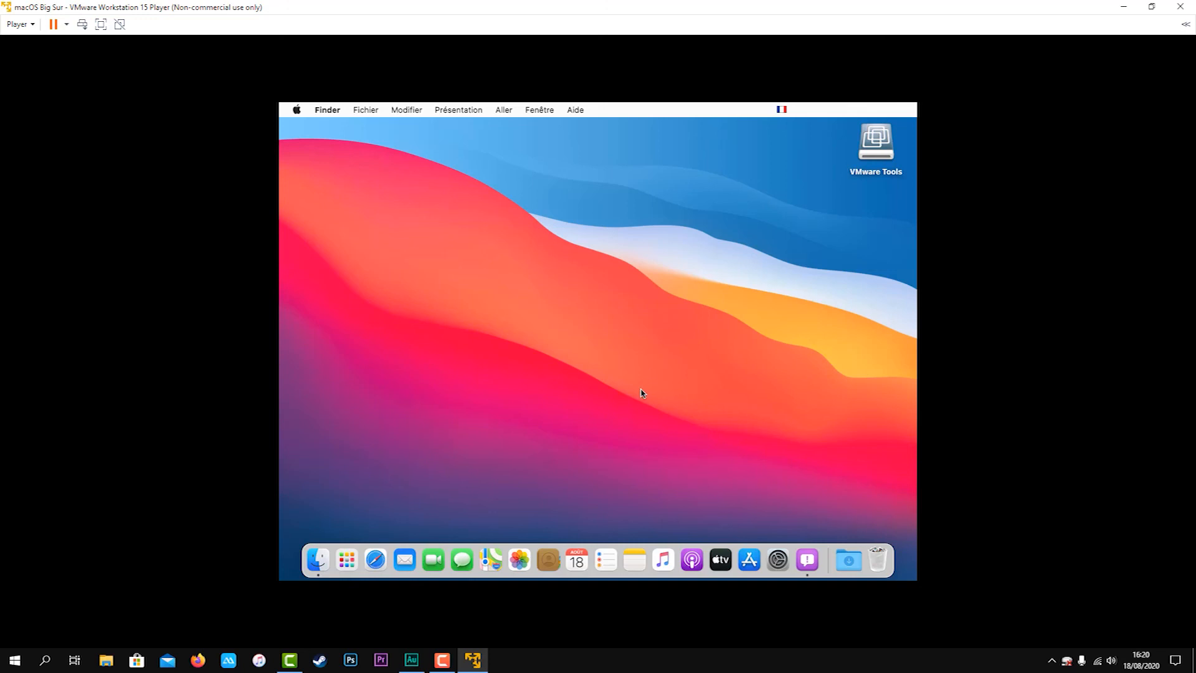
# Step: Restore the virtual machine window to a smaller size, view the À propos de ce Mac overview and close it
pyautogui.click(1152, 7)
pyautogui.moveTo(454, 284); pyautogui.dragTo(485, 355)
pyautogui.click(211, 132)
pyautogui.click(231, 150)
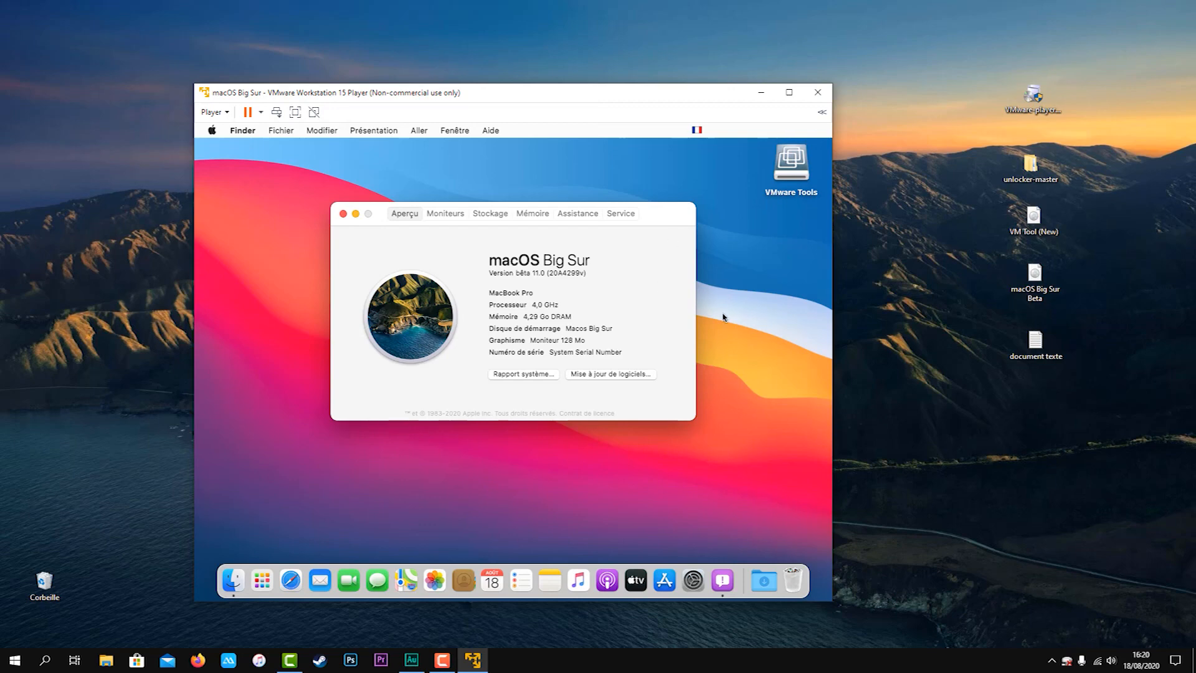
pyautogui.click(343, 214)
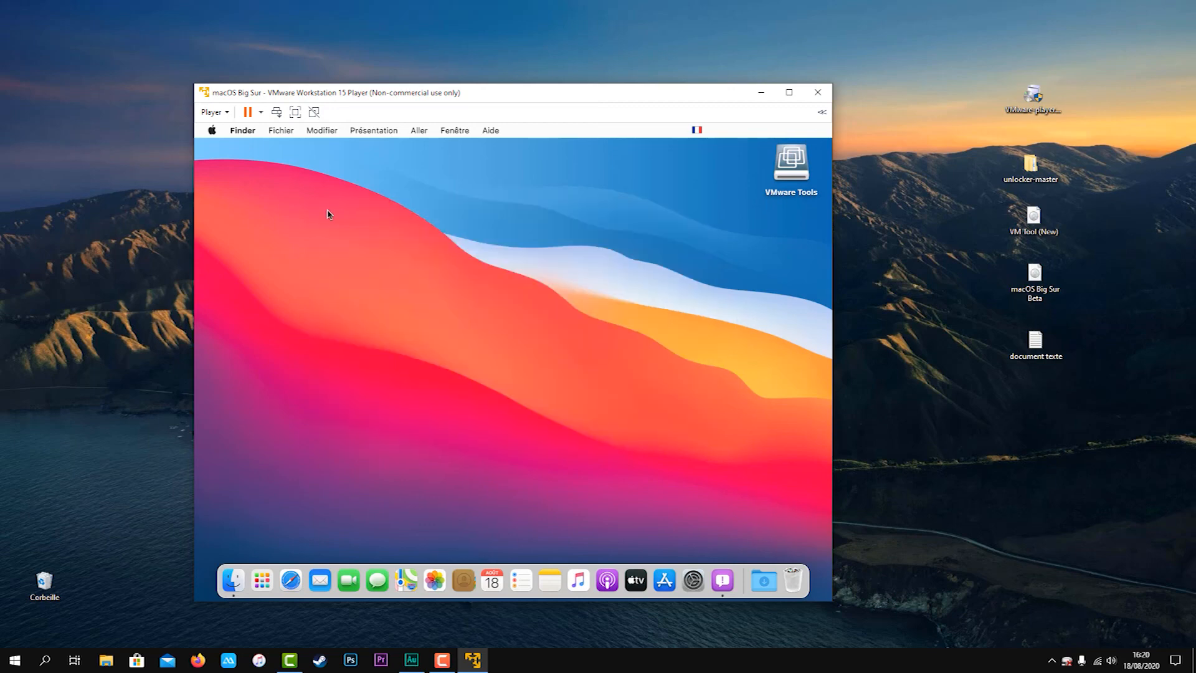
# Step: Maximize the virtual machine window and eject the VMware Tools disk from the macOS desktop
pyautogui.click(789, 93)
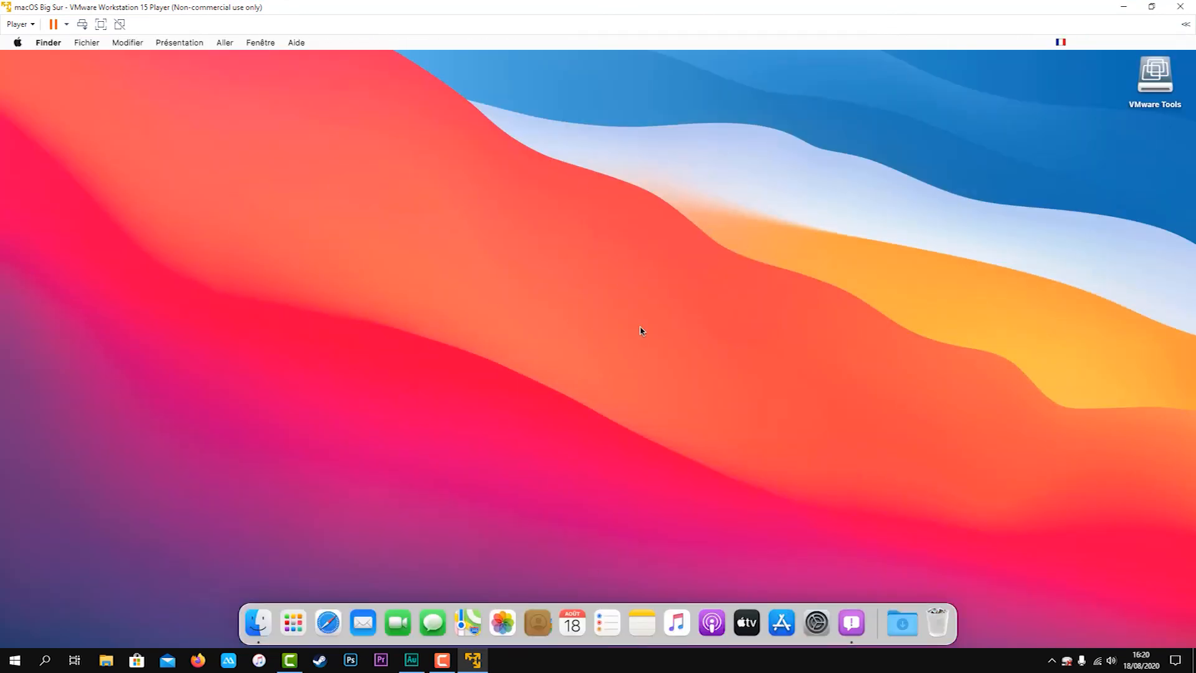
pyautogui.rightClick(1157, 79)
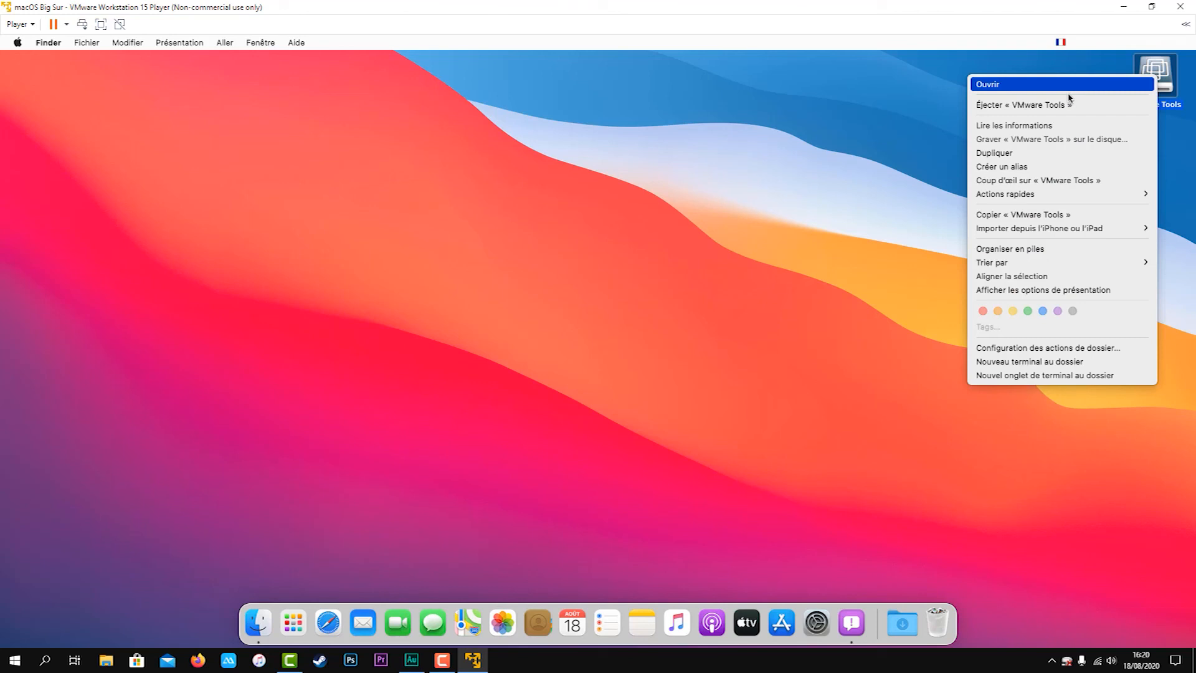
pyautogui.click(1059, 105)
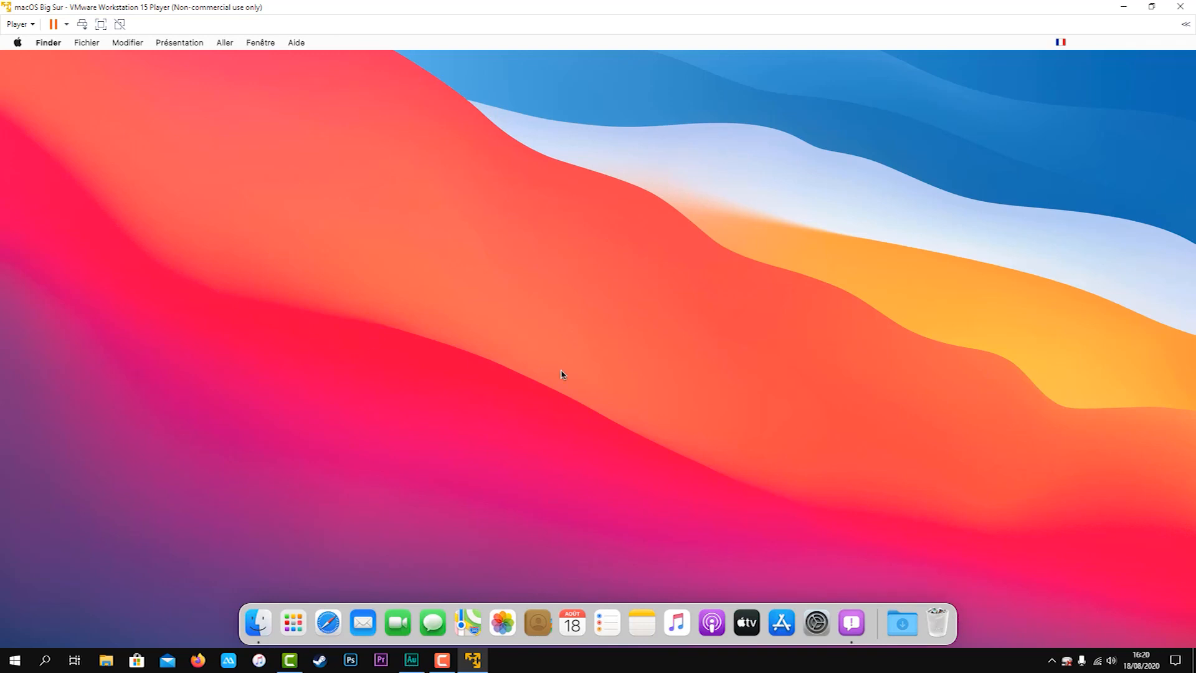
# Step: Open Safari and load the Google page from the favourites
pyautogui.click(328, 623)
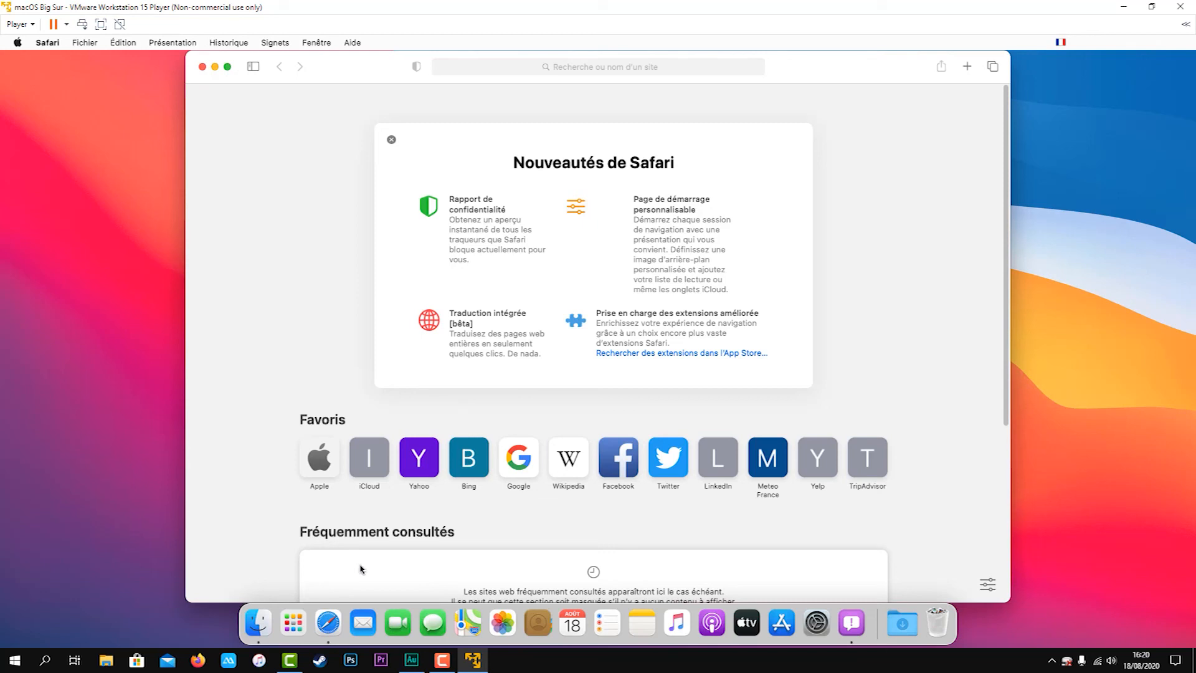
pyautogui.click(18, 42)
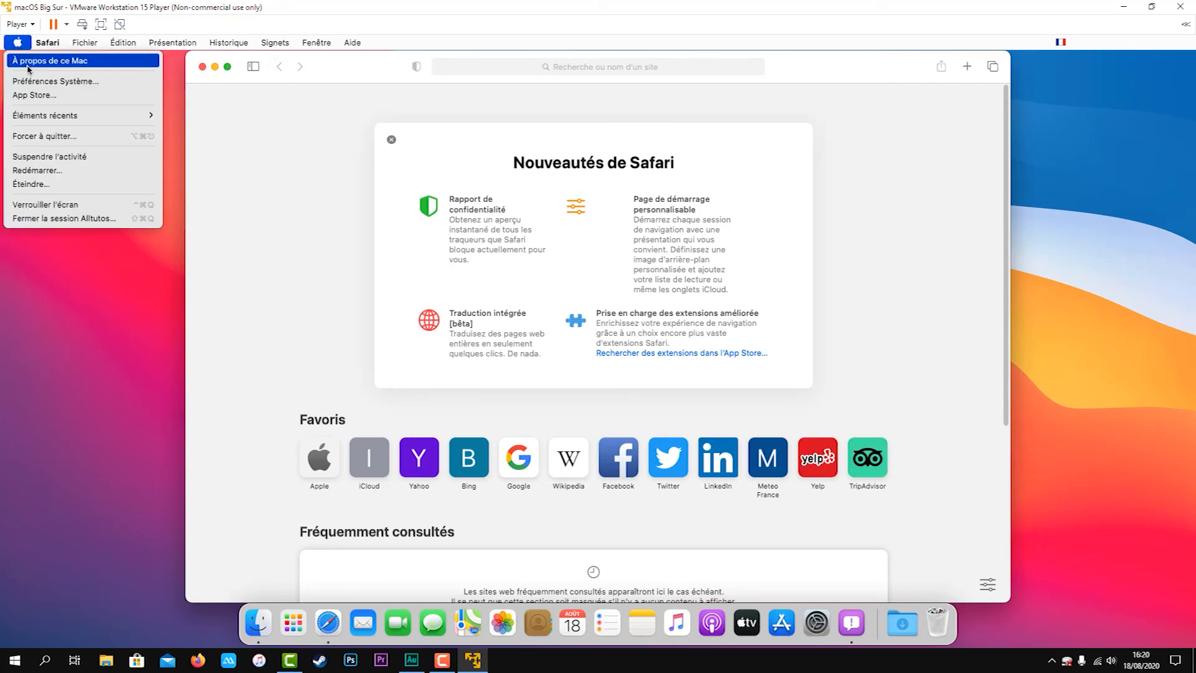
pyautogui.moveTo(34, 42)
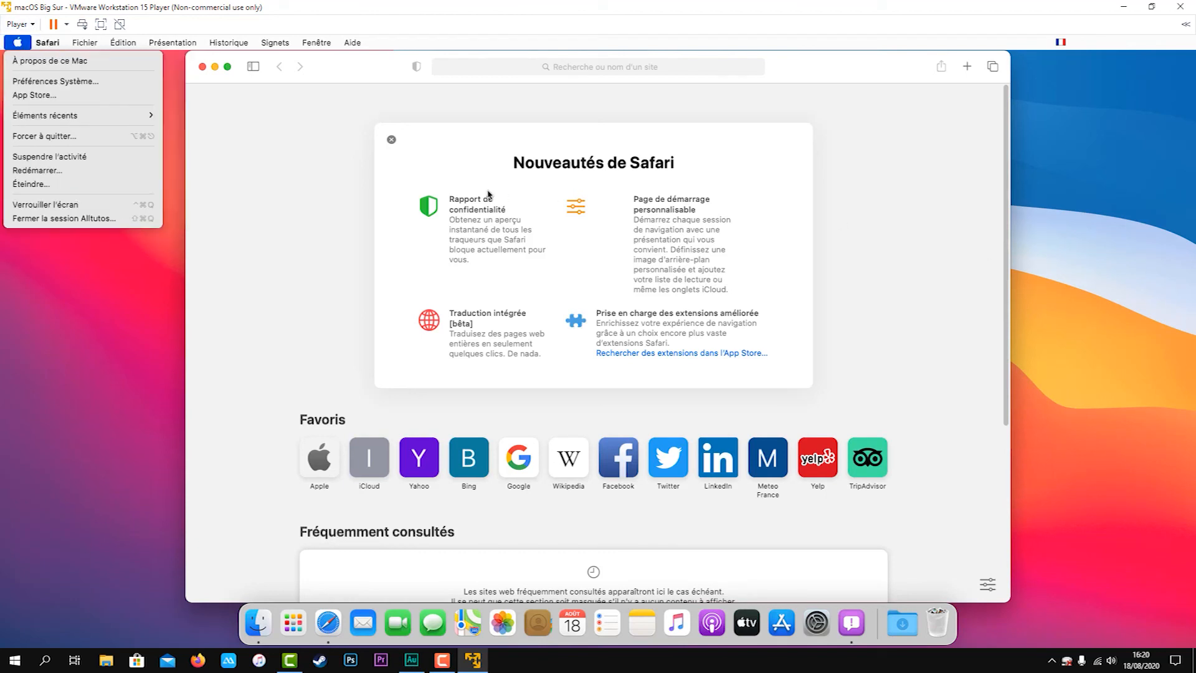
pyautogui.click(100, 342)
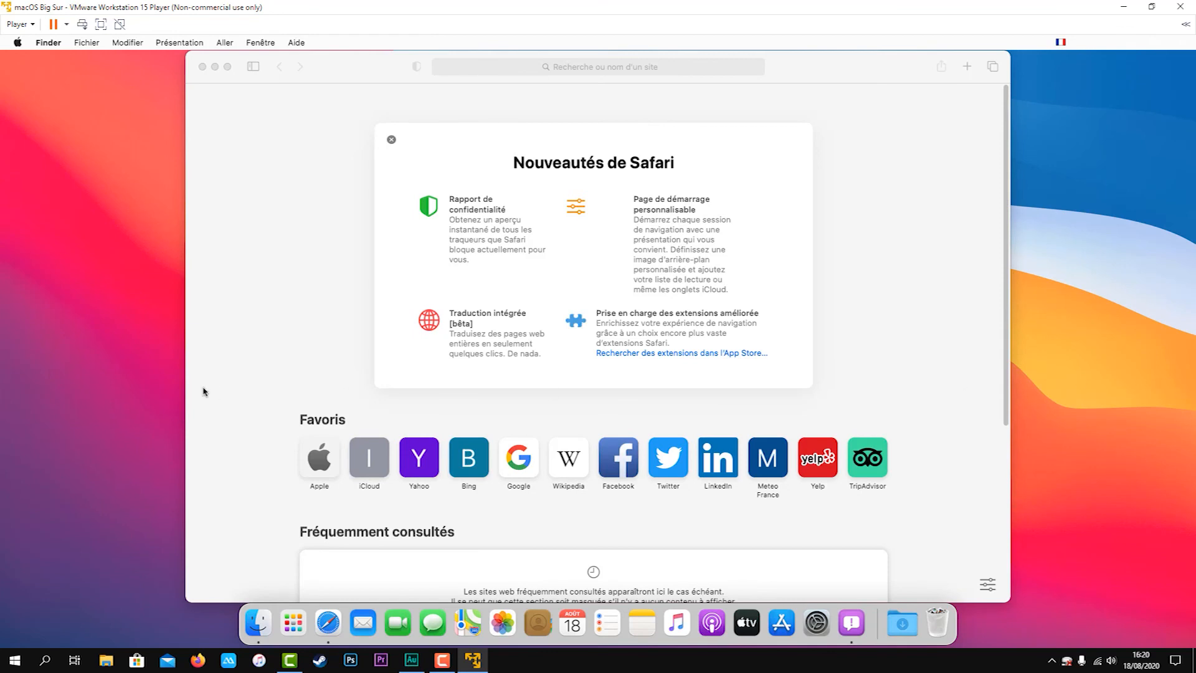
pyautogui.click(516, 464)
pyautogui.click(517, 467)
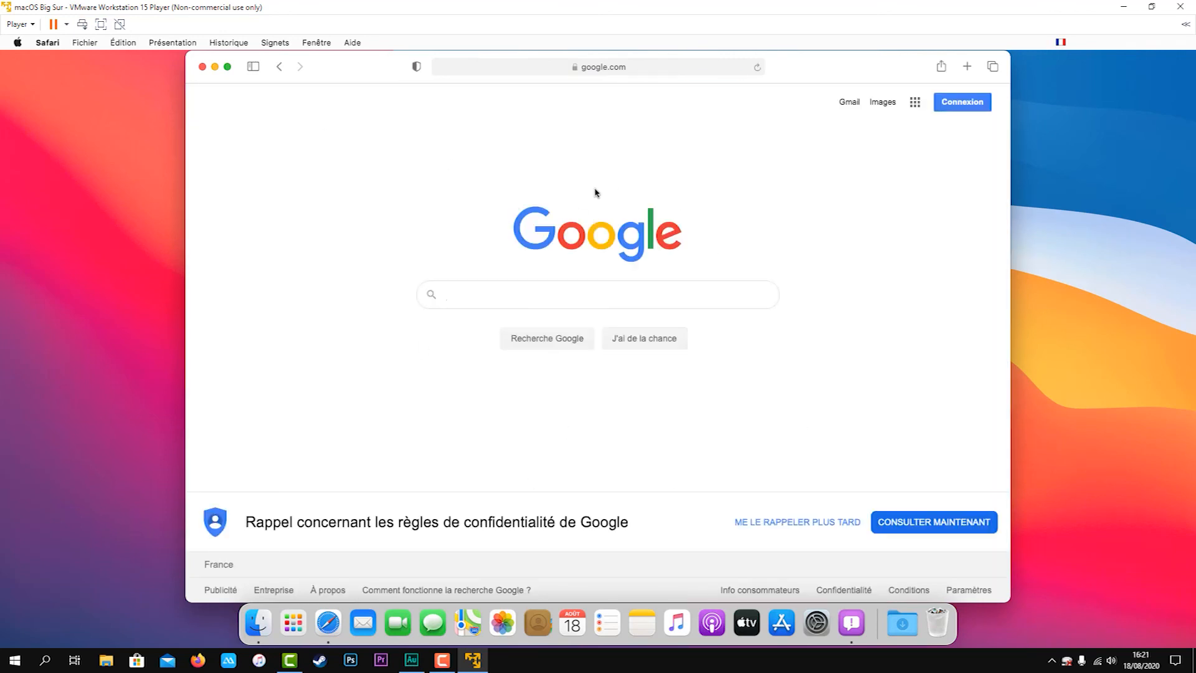
# Step: Return to Safari's start page, browse the Apple site from the favourites and close the Safari window
pyautogui.click(279, 67)
pyautogui.click(317, 453)
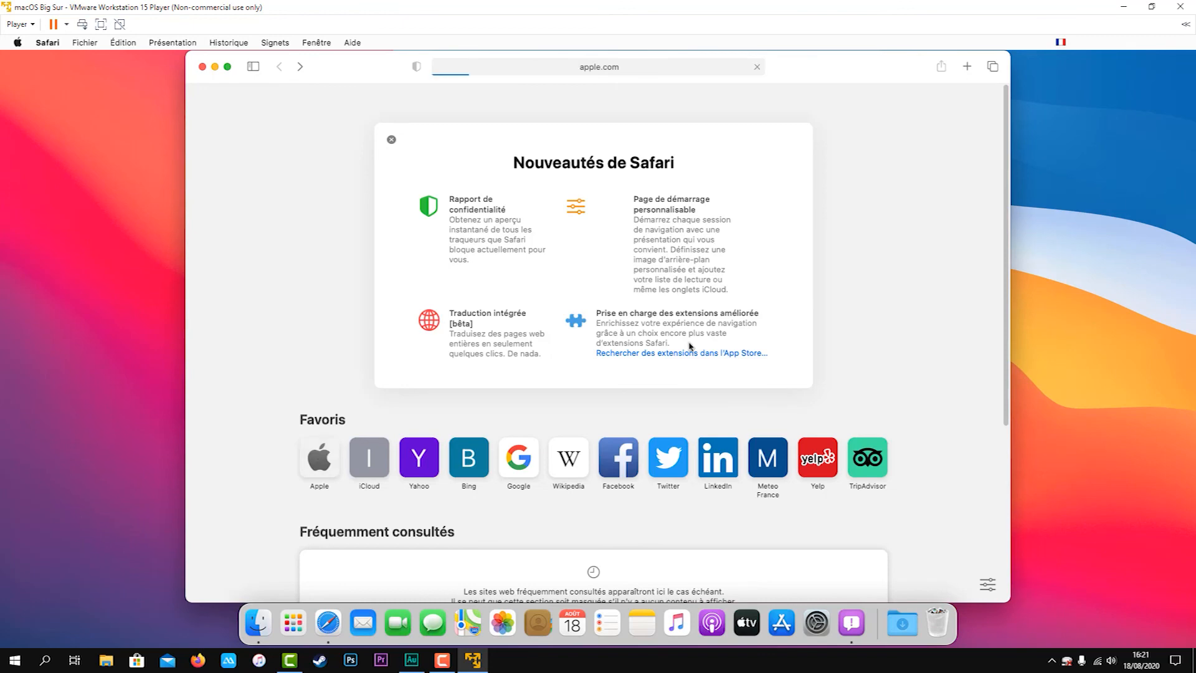
pyautogui.scroll(-20, 526, 453)
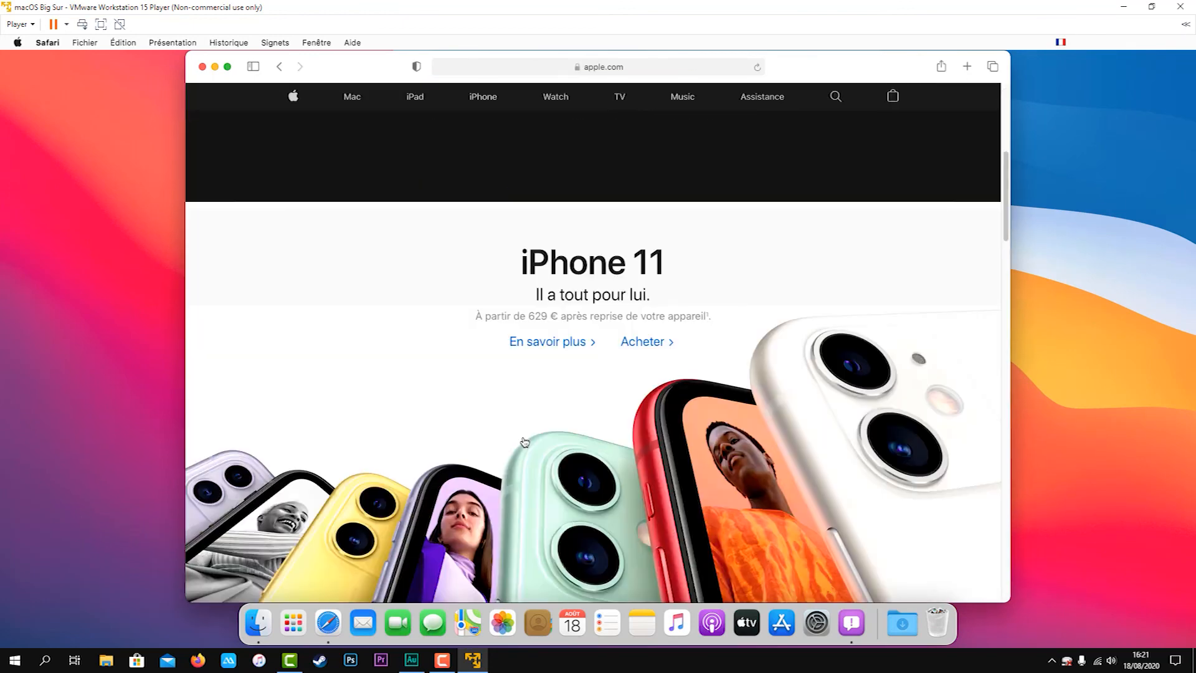
pyautogui.scroll(-10, 525, 441)
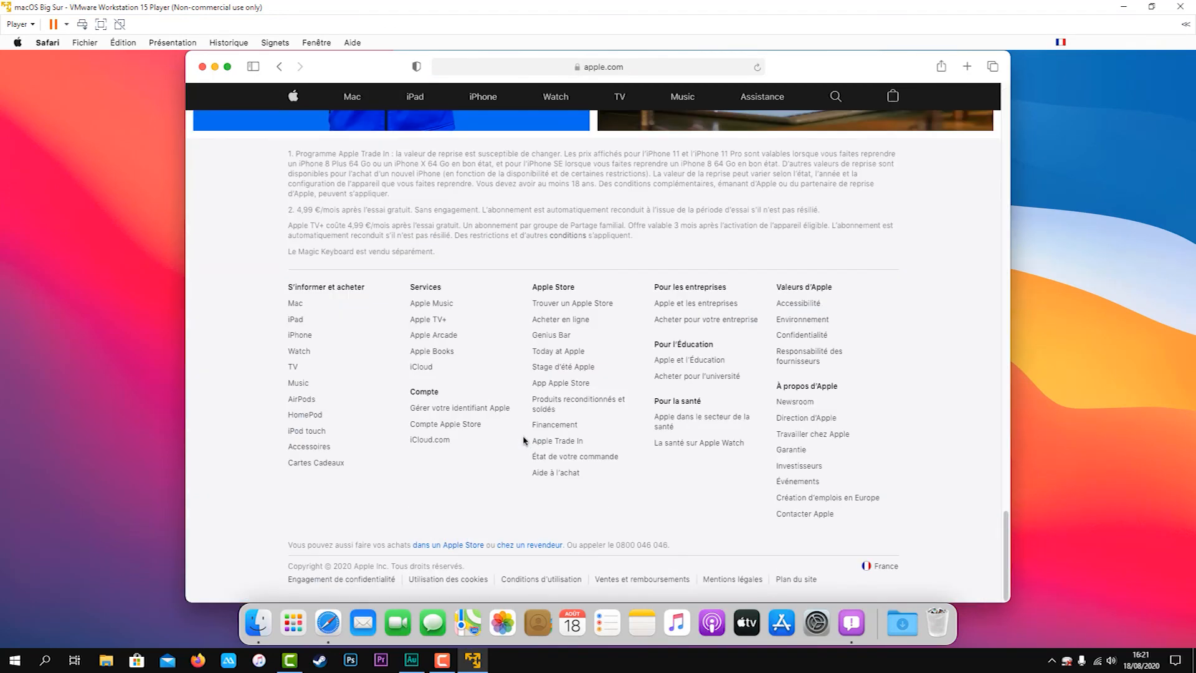
pyautogui.scroll(5, 432, 219)
pyautogui.click(203, 67)
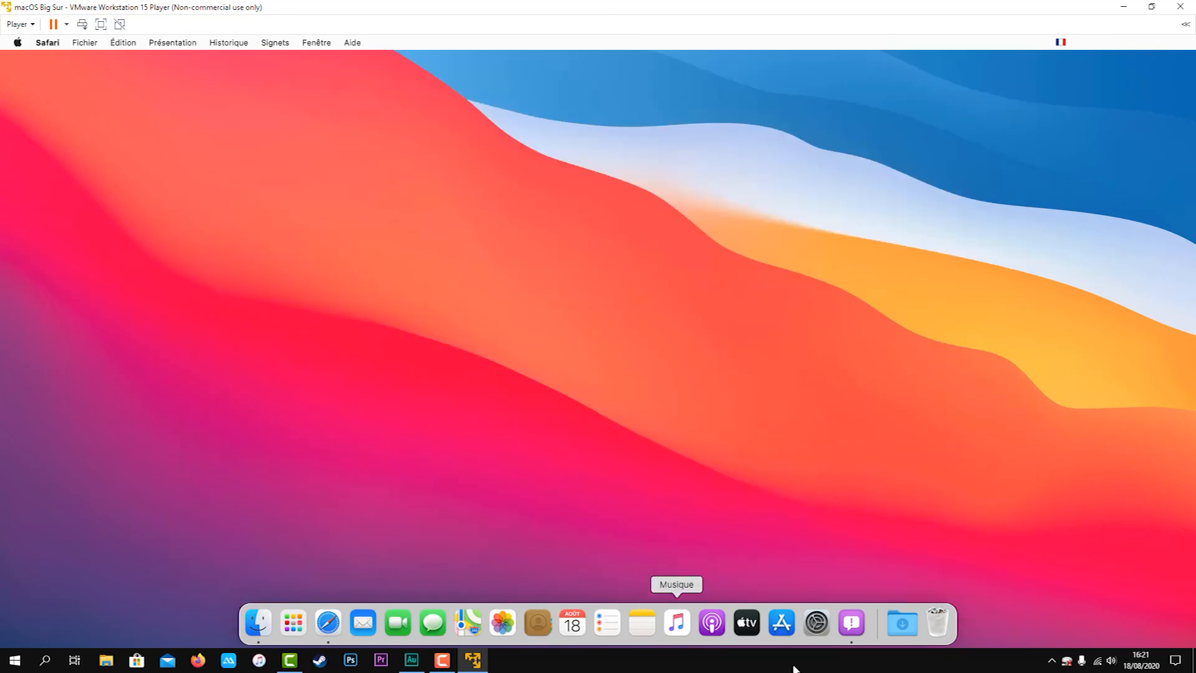
# Step: In the Dock preferences, enlarge the Dock slightly, turn off the open-application indicators and enable Agrandissement
pyautogui.click(817, 622)
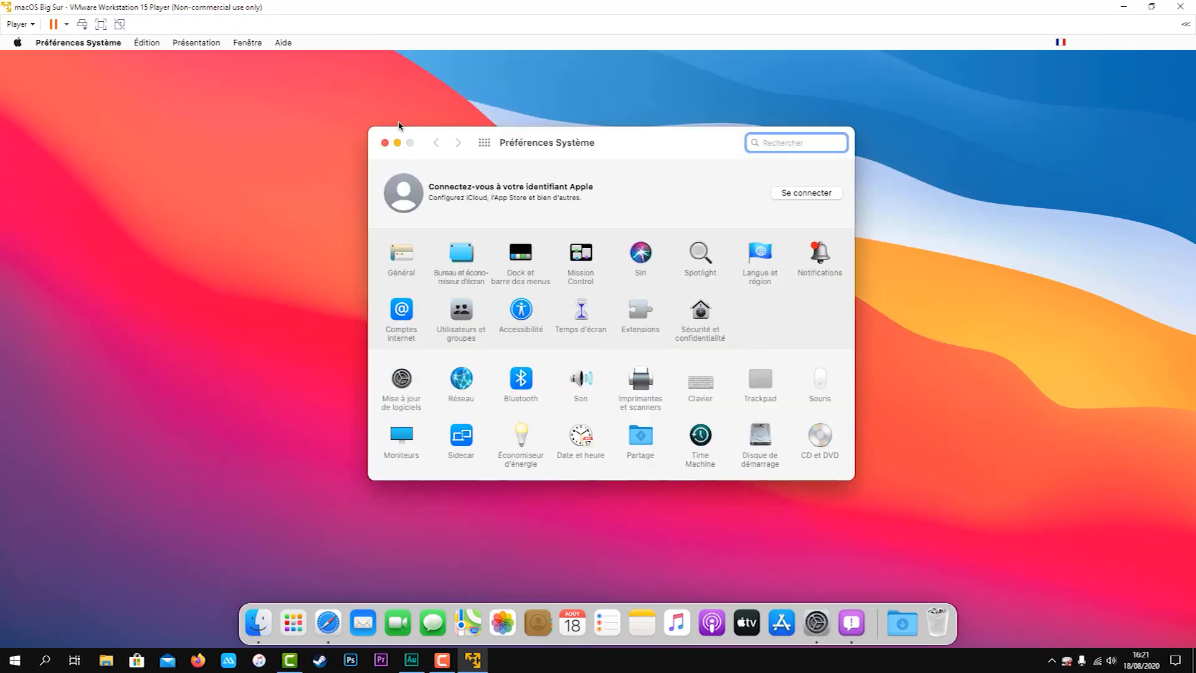
pyautogui.click(522, 261)
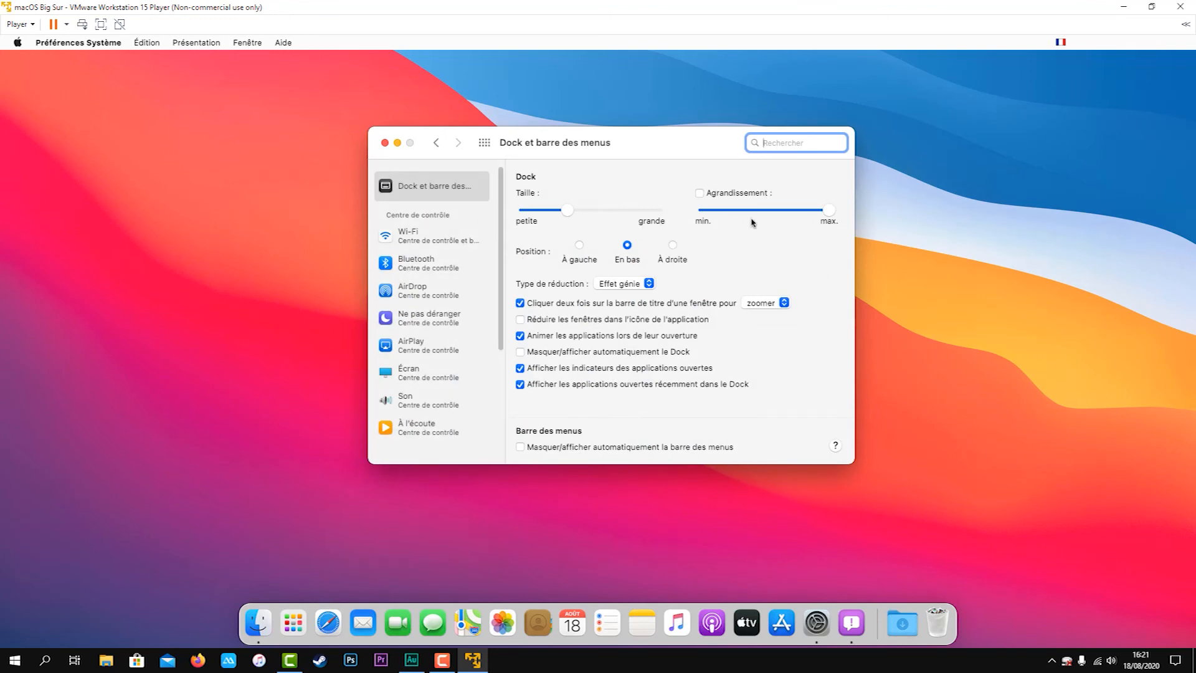
pyautogui.moveTo(567, 210); pyautogui.dragTo(585, 215)
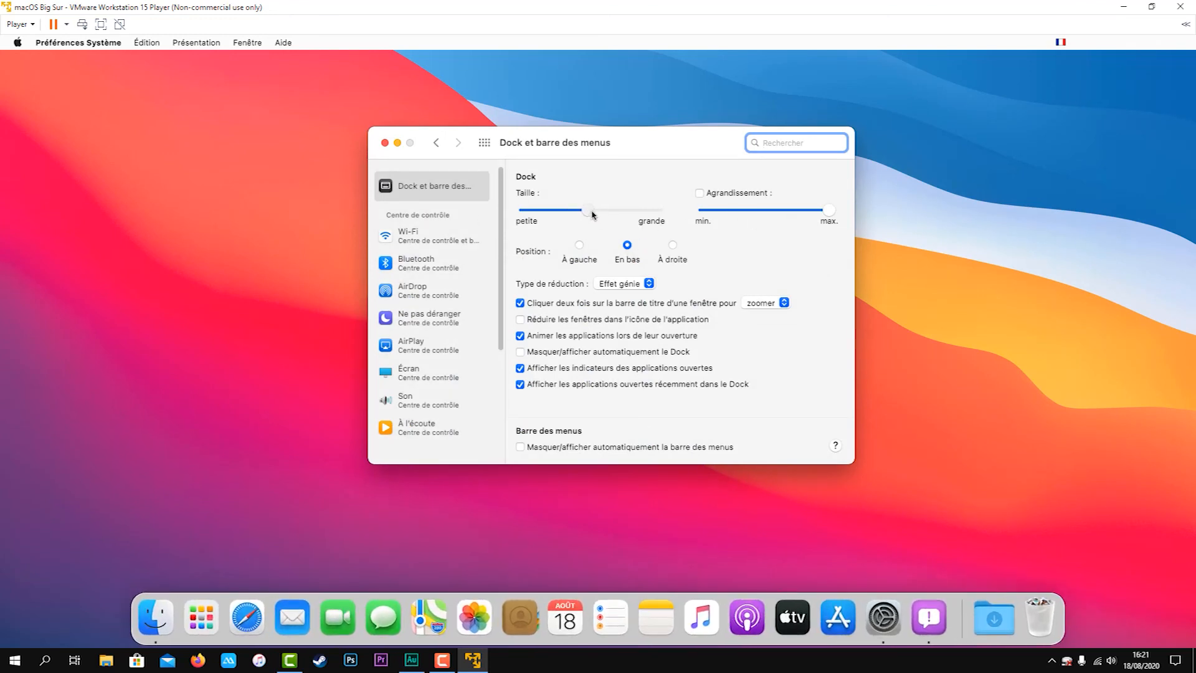
pyautogui.click(520, 369)
pyautogui.click(699, 193)
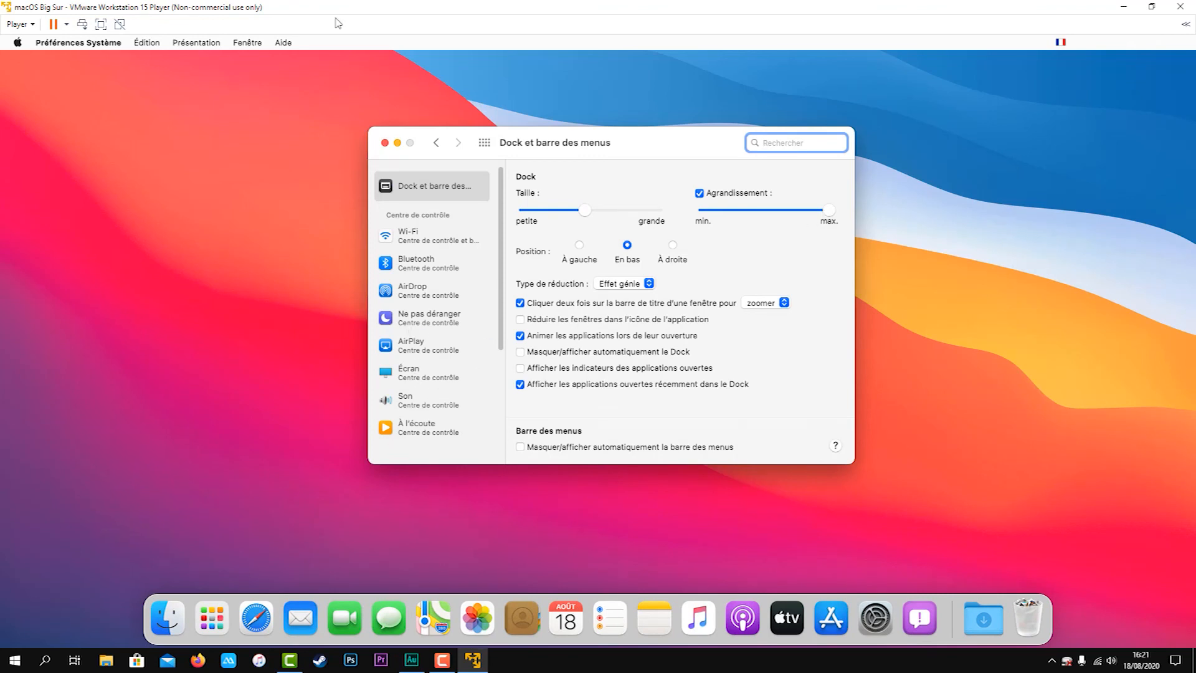
# Step: Try several alert sounds in the Son preferences, set the alert sound to Cristal and close the preferences
pyautogui.click(436, 143)
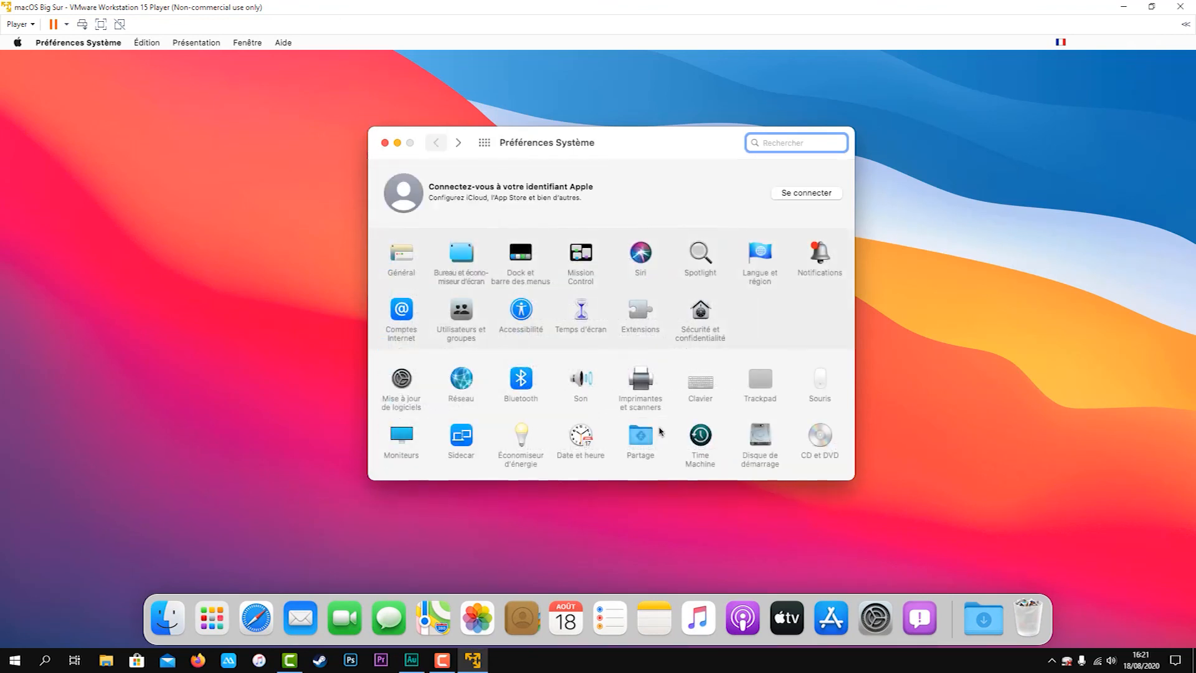
pyautogui.click(580, 383)
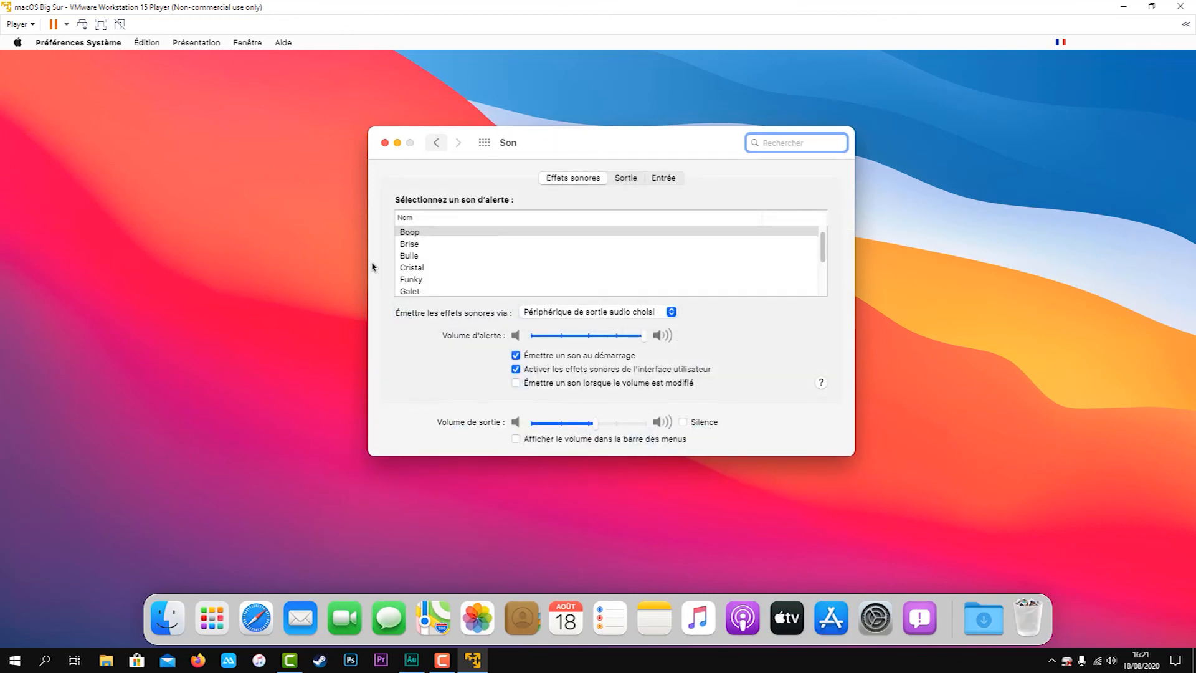
pyautogui.click(411, 244)
pyautogui.click(409, 235)
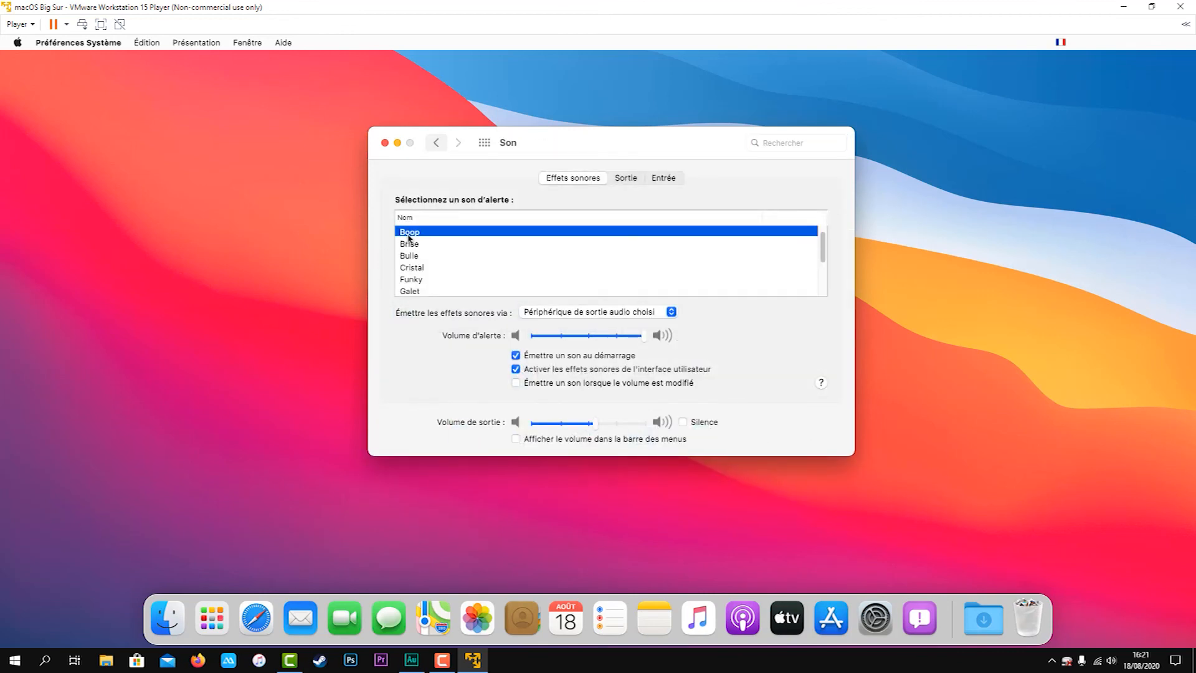
pyautogui.click(410, 257)
pyautogui.click(408, 293)
pyautogui.click(406, 265)
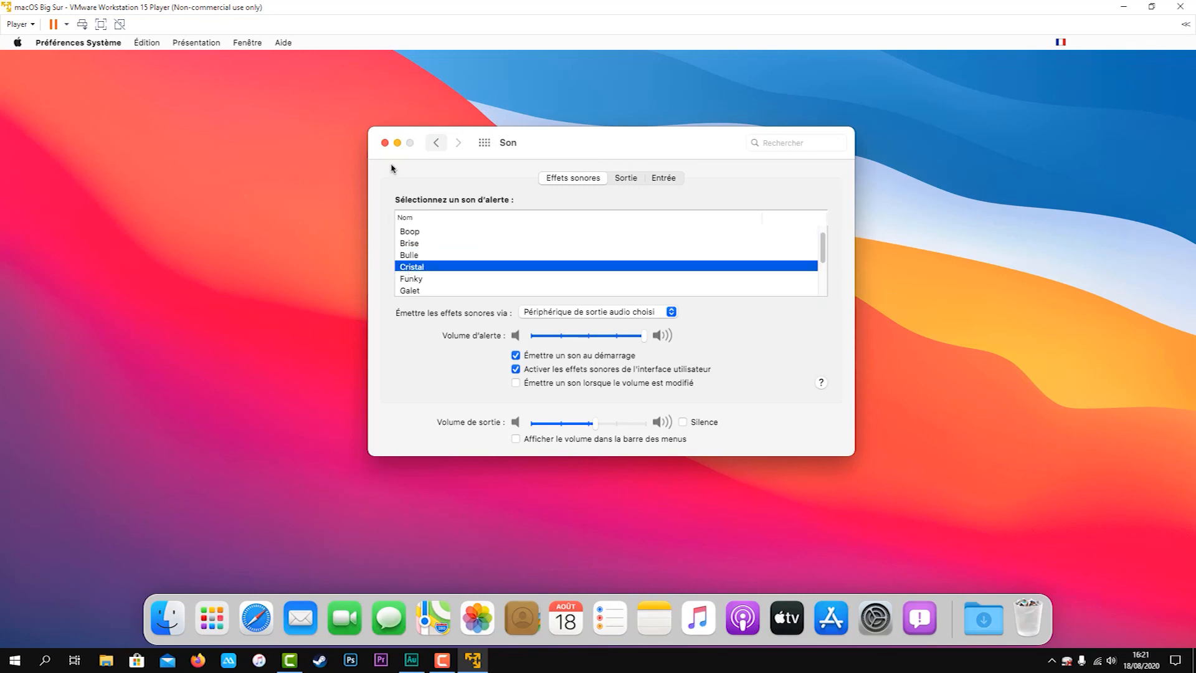
pyautogui.click(385, 143)
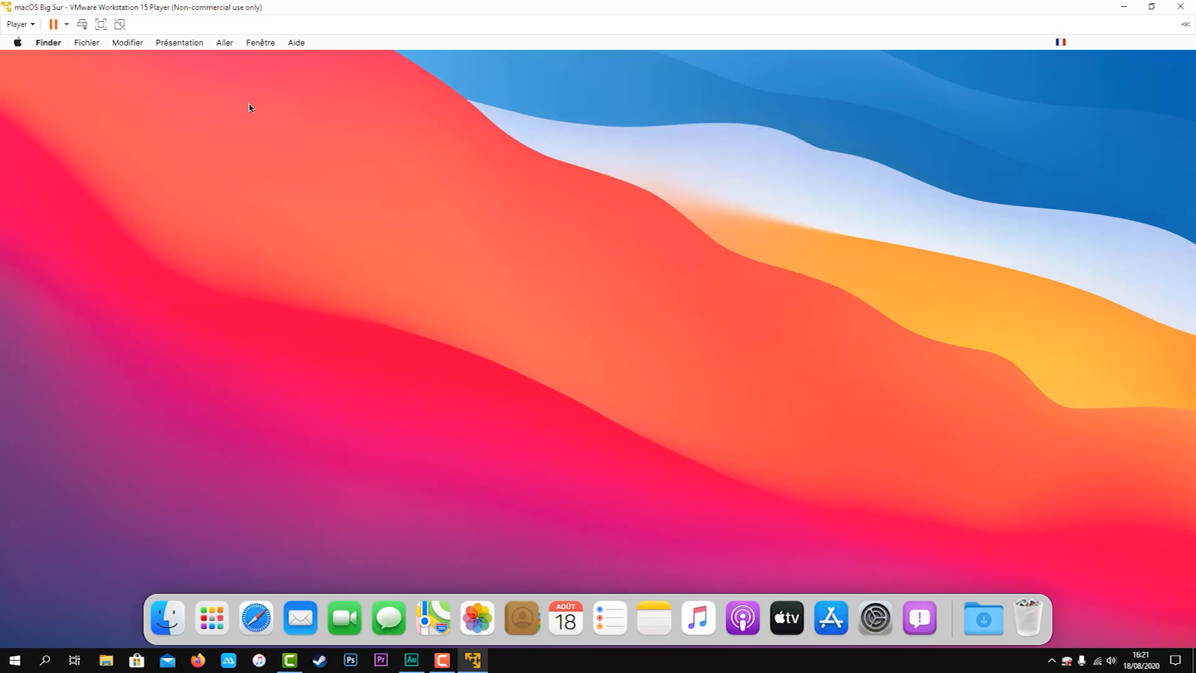
# Step: Open the À propos de ce Mac overview and move its window toward the left of the macOS desktop
pyautogui.click(17, 42)
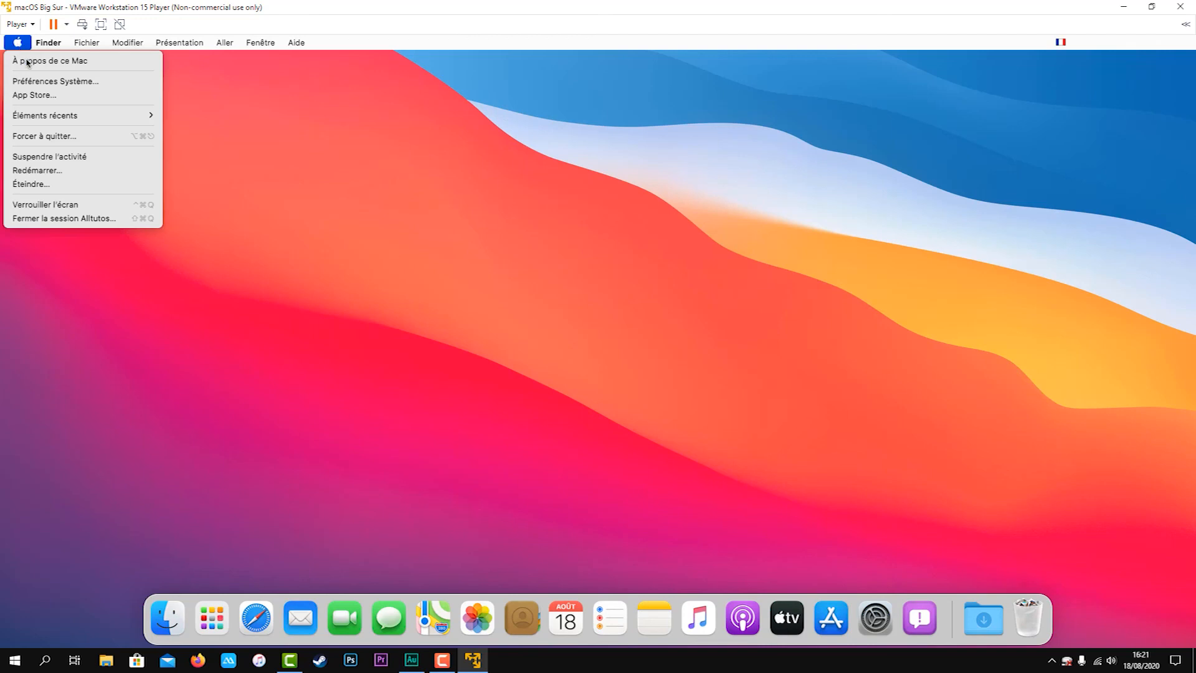
pyautogui.click(28, 62)
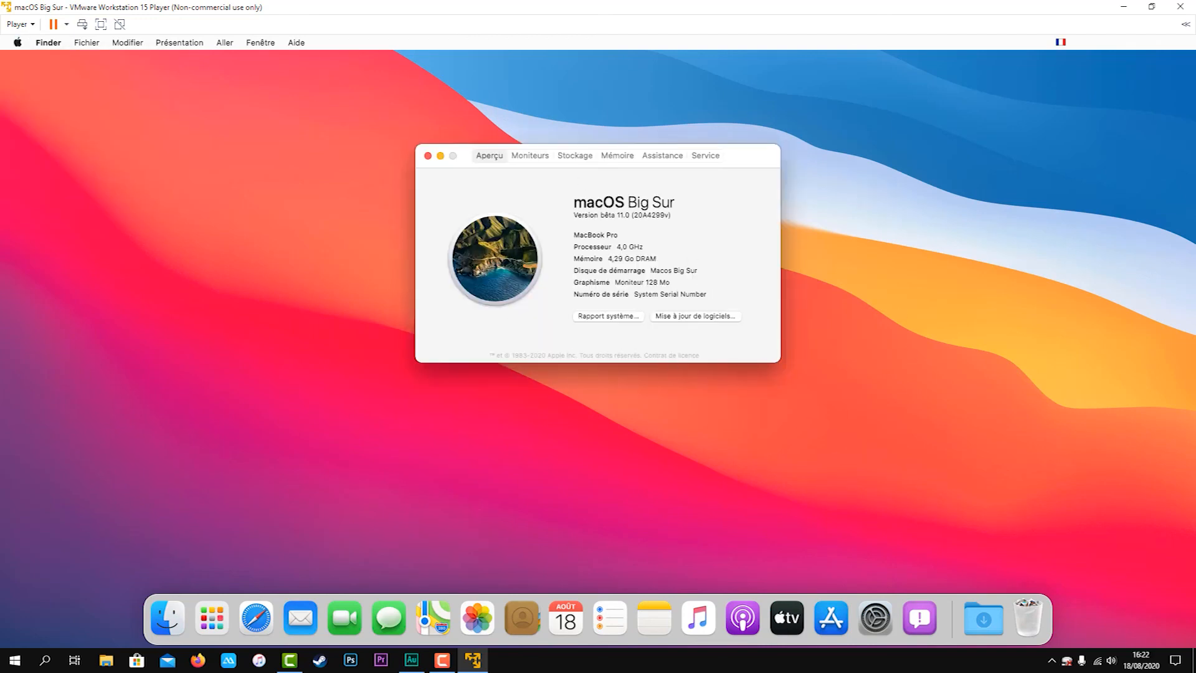
pyautogui.moveTo(767, 152); pyautogui.dragTo(644, 199)
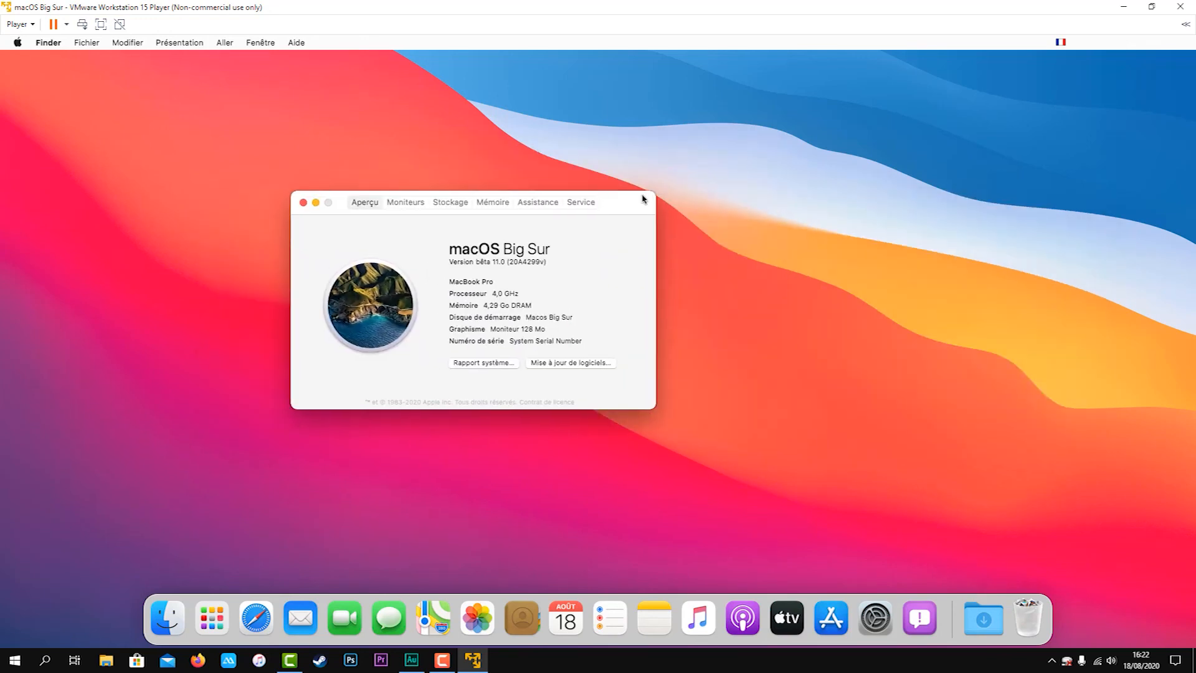